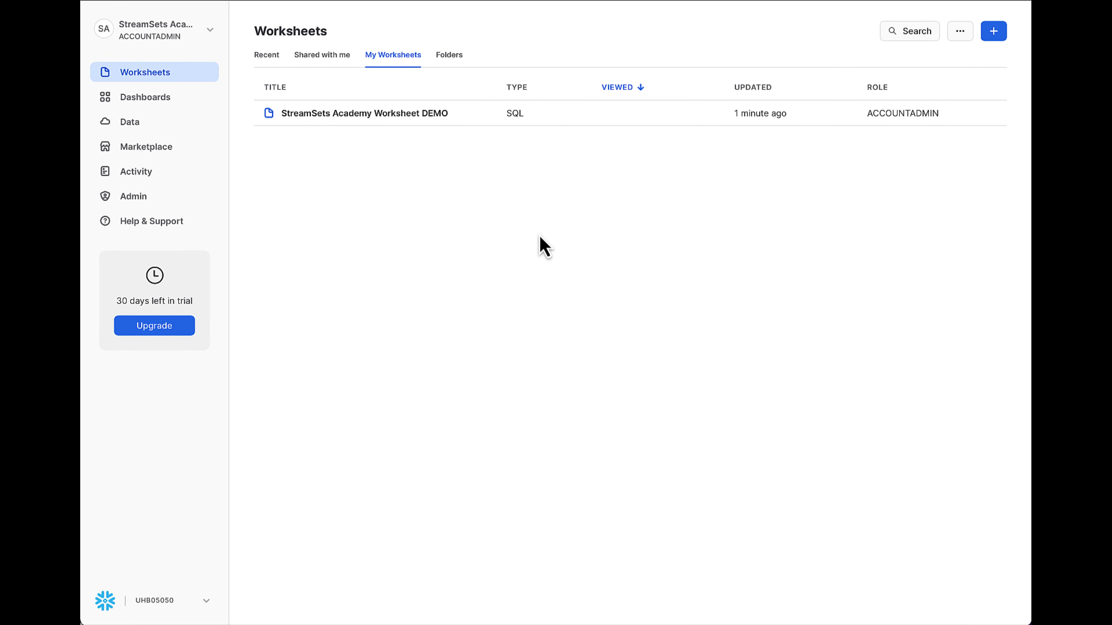
Create a new SQL worksheet and set its database context to the AD_SCHEMA schema of STREAMSETS_DB
click(995, 35)
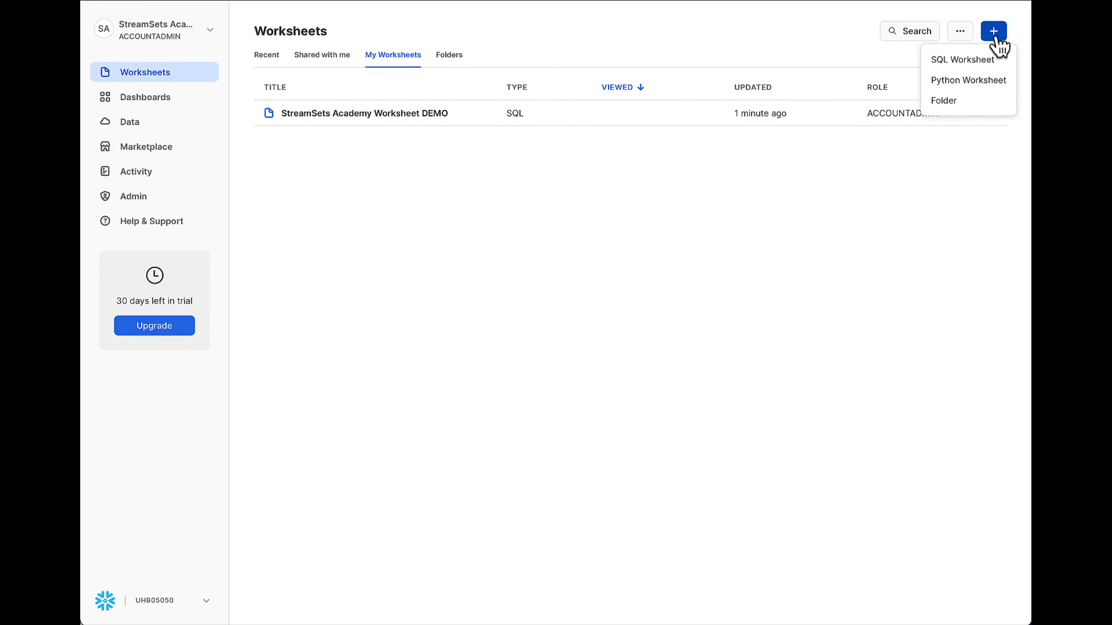
click(972, 60)
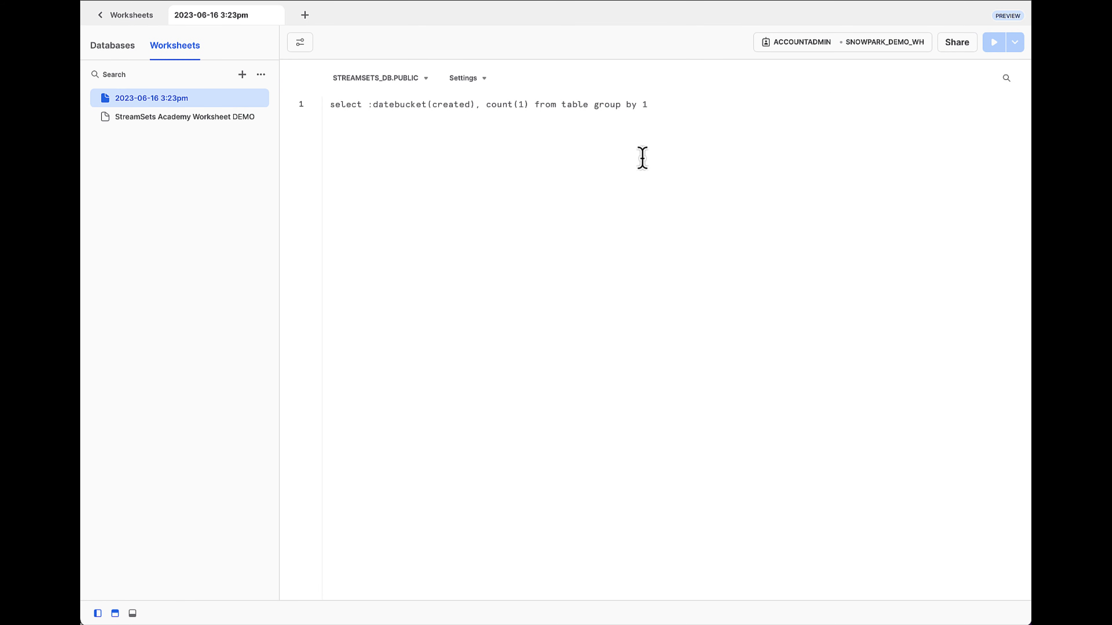
click(896, 44)
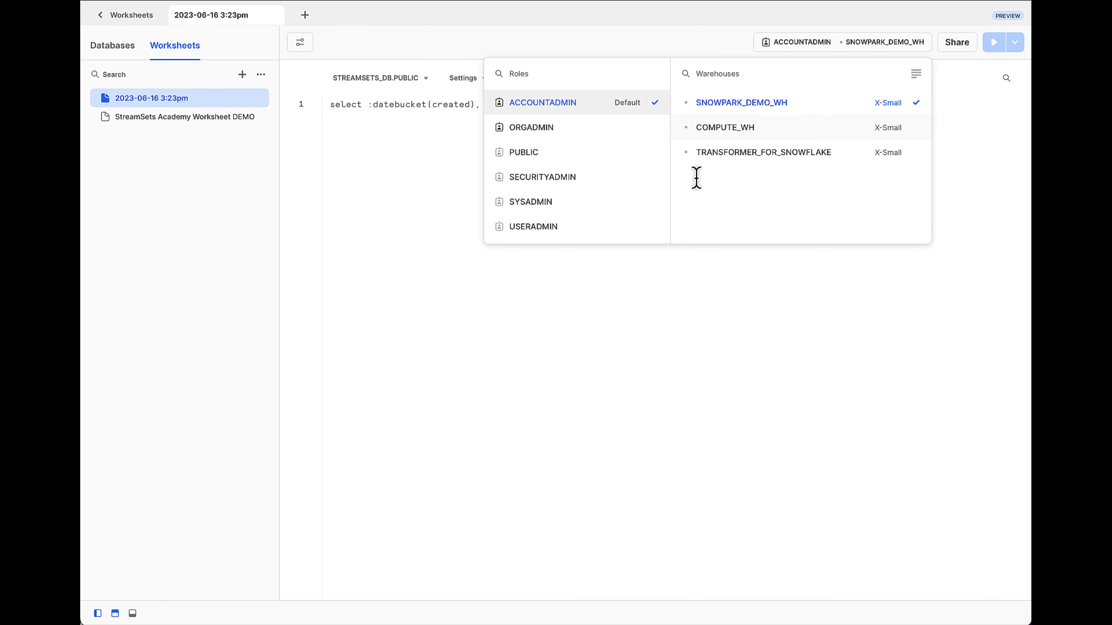
click(564, 319)
click(388, 79)
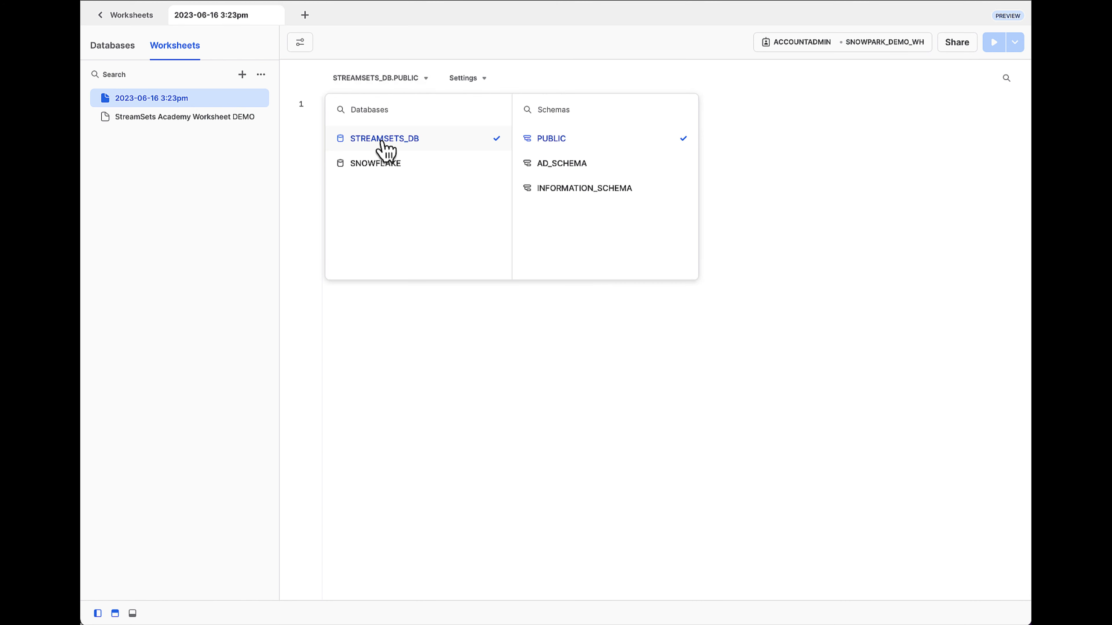
click(565, 165)
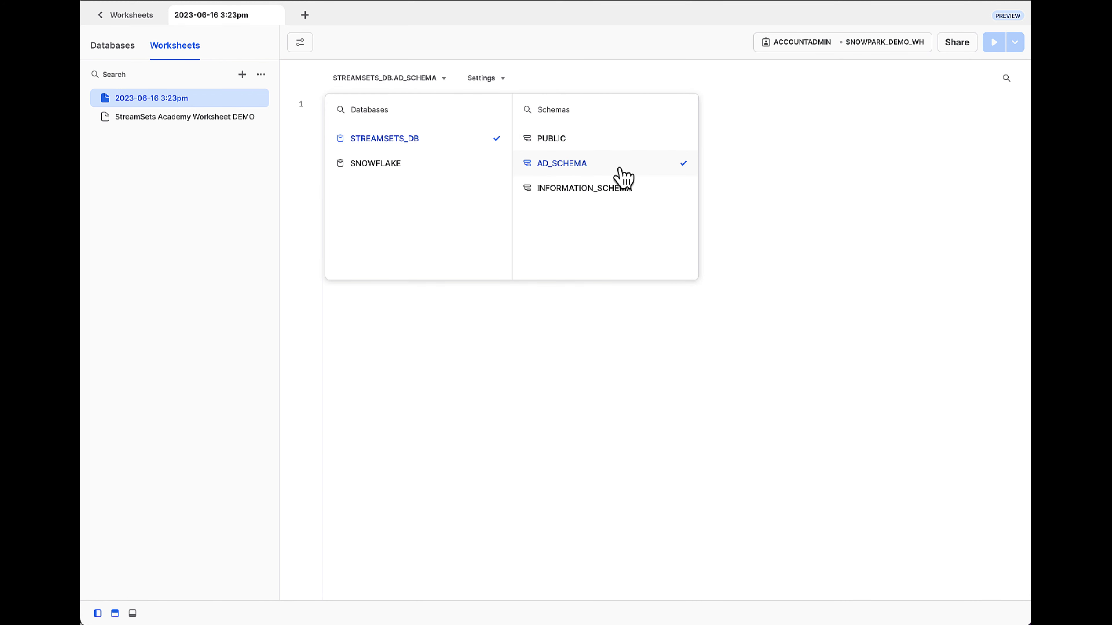
click(791, 166)
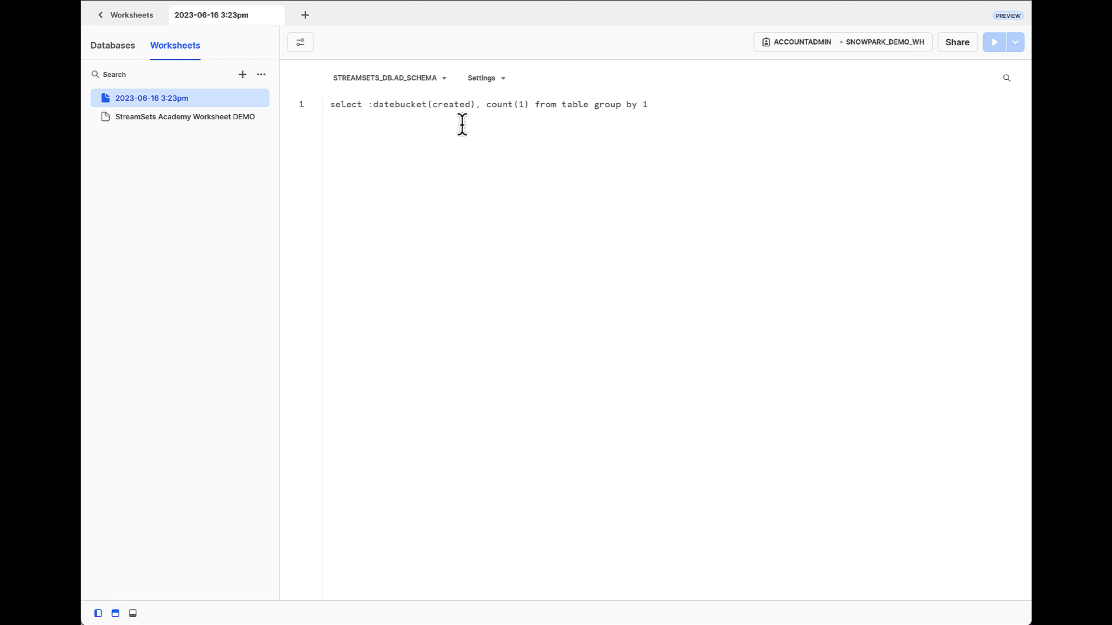
Replace the sample query with SQL that creates and fills the employees, pending_signature and salaries tables, and run all statements
key(ctrl+a)
text(CREATE OR REPLACE TABLE employees (     employee string,     city string,     tenure int ); INSERT INTO employees VALUES ('greg', 'denver', 3), ('giuseppe', 'london', 2), ('kate', 'seattle', 1);  CREATE OR REPLACE TABLE pending_signature (     employee string,     city string,     tenure int ); INSERT INTO pending_signature VALUES ('kate', 'seattle', 1);  CREATE OR REPLACE TABLE salaries (     employee string,     year int,     salary bigint ); INSERT INTO salaries VALUES ('greg', 2020, 10000000), ('greg', 2021, 15000000), ('giuseppe', 2020, 50000), ('giuseppe', 2021, 51000), ('kate', 2021, 5000000);)
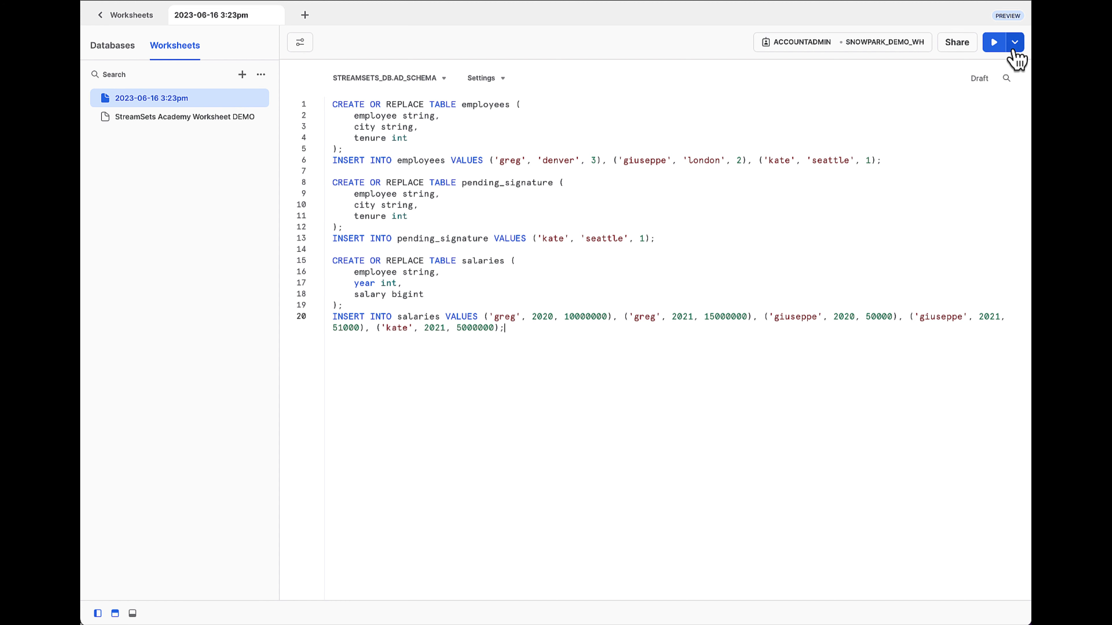
click(1015, 43)
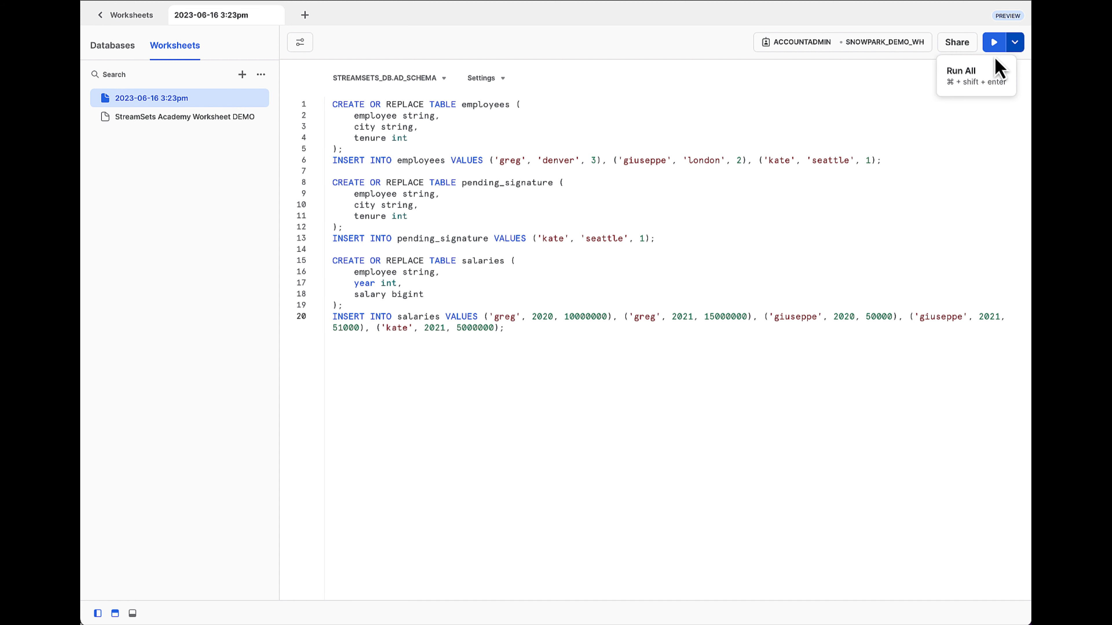
click(968, 86)
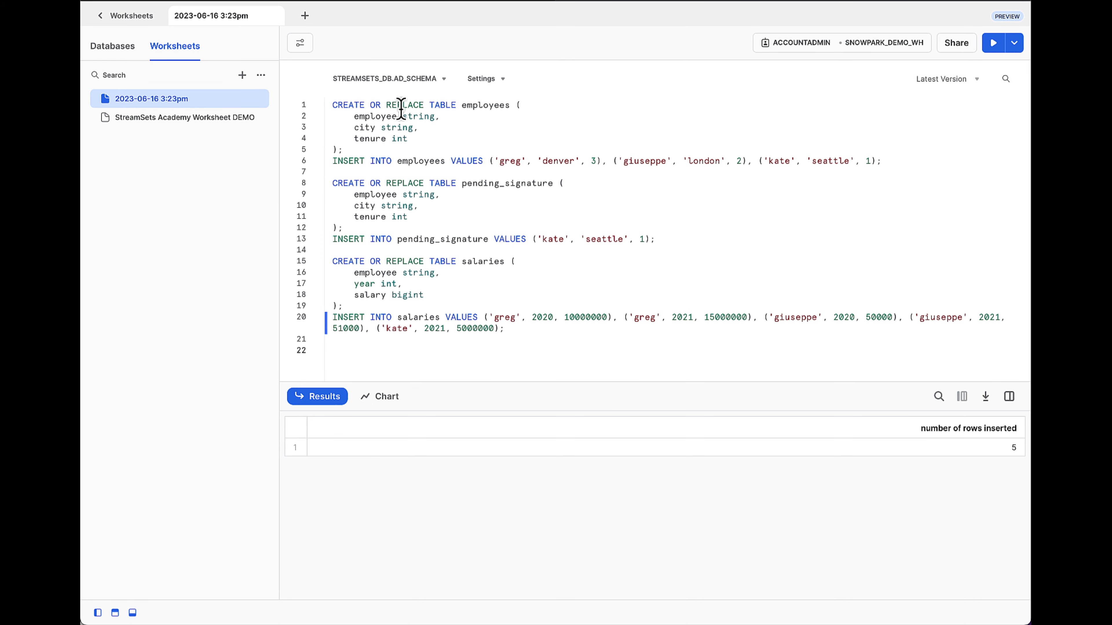
Browse to the tables in AD_SCHEMA of STREAMSETS_DB and preview the data of the EMPLOYEES table
click(243, 15)
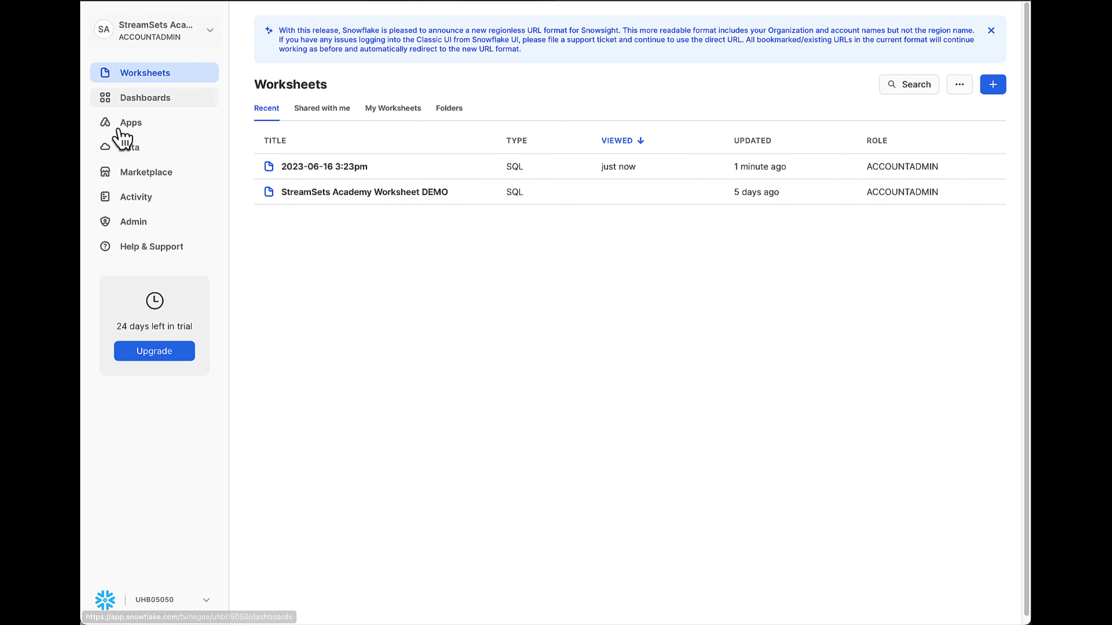
click(125, 148)
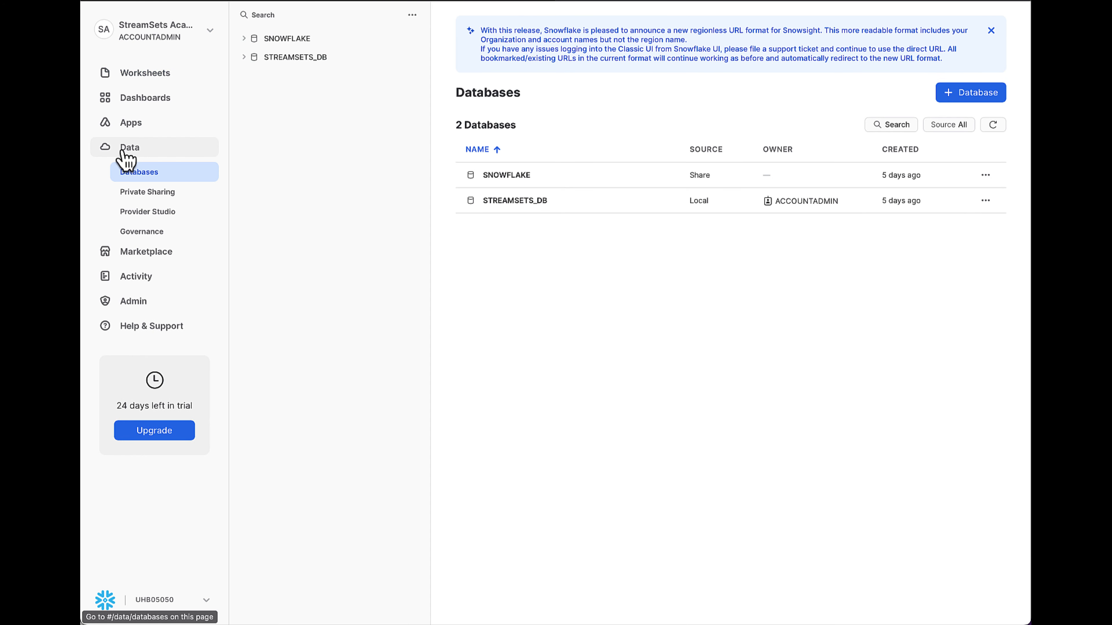
click(524, 208)
click(291, 81)
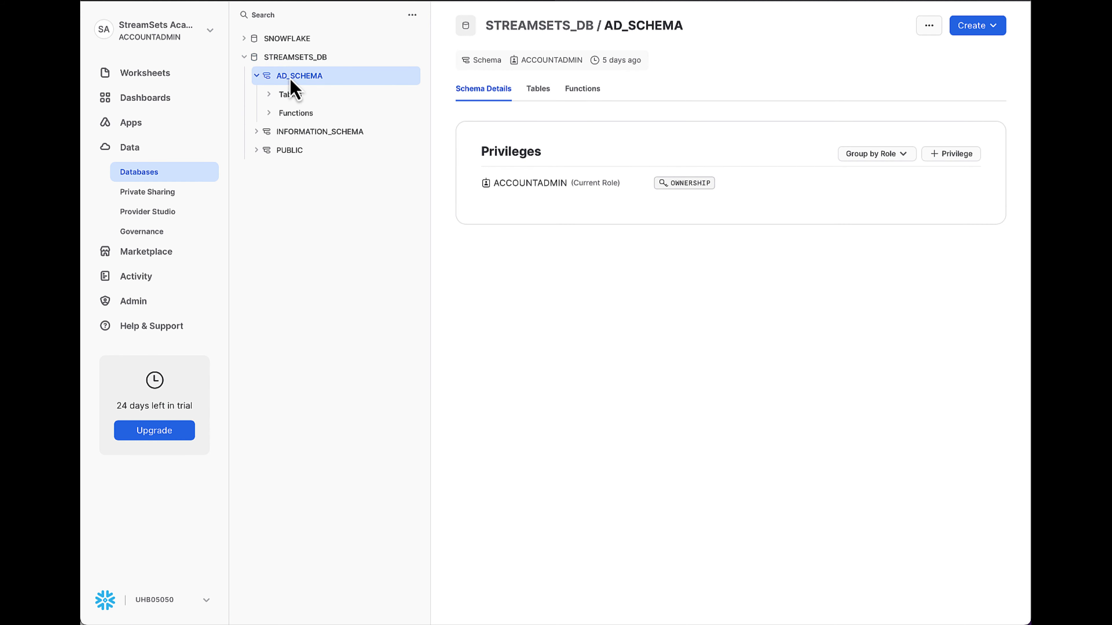
click(290, 95)
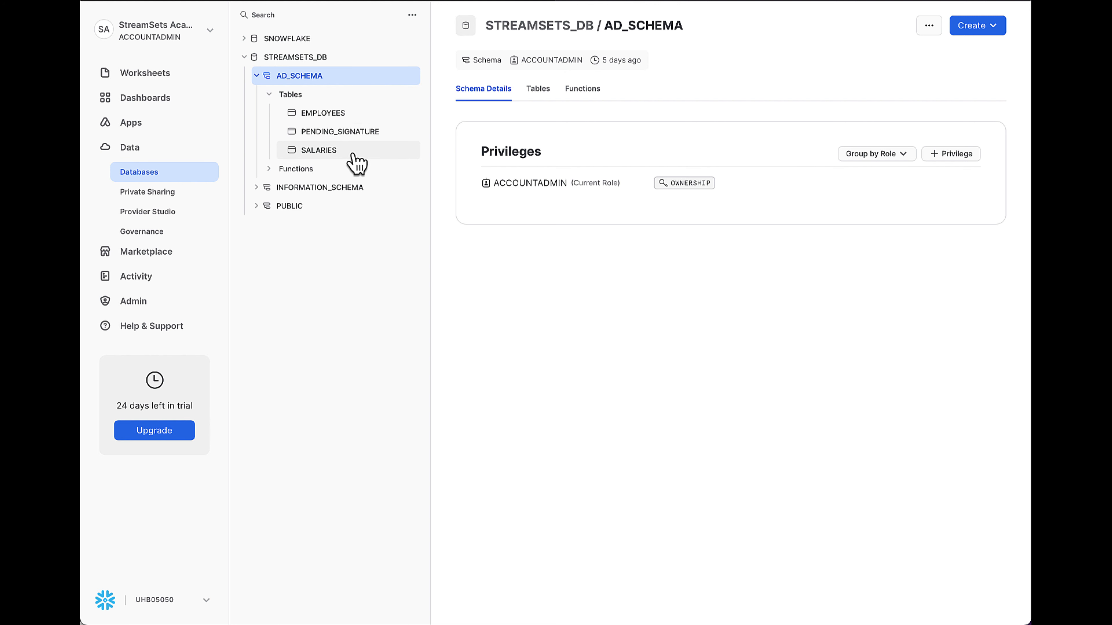
click(329, 114)
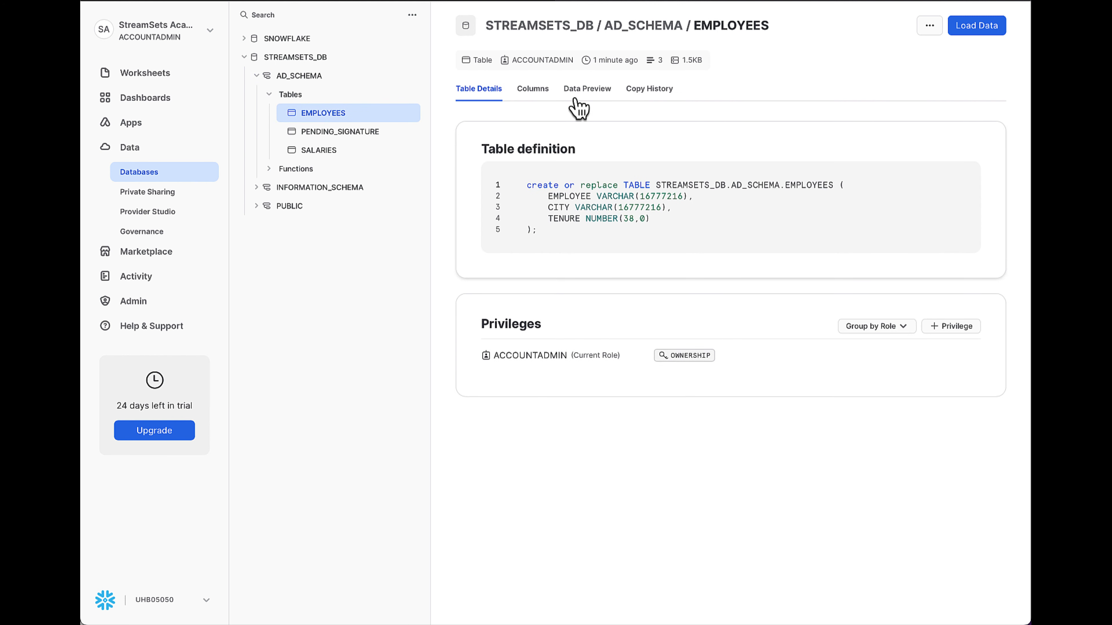
click(580, 89)
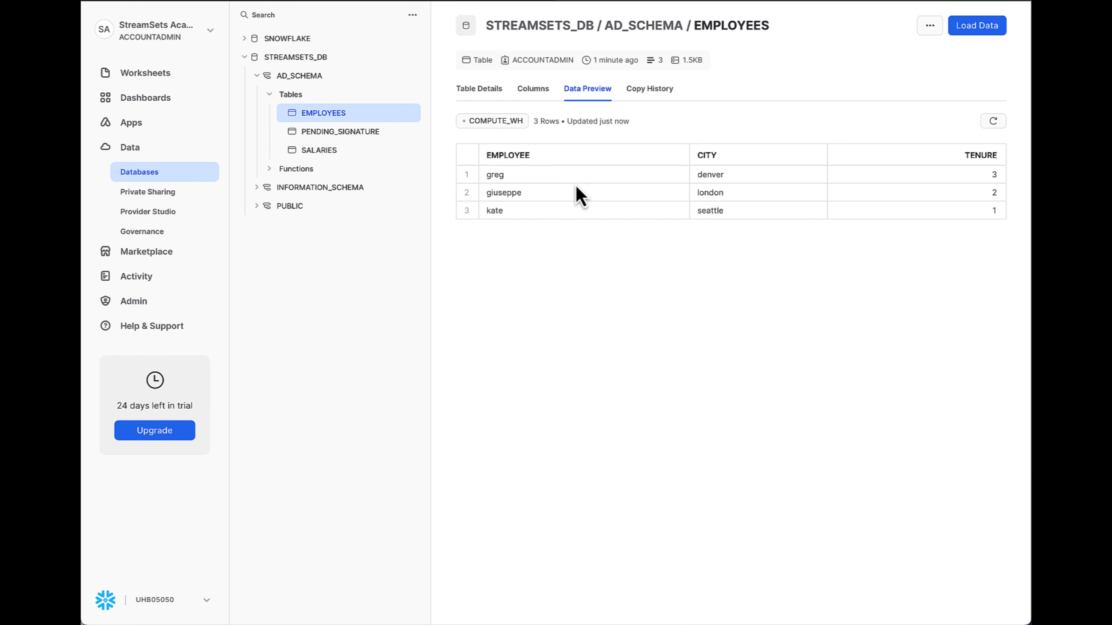
Preview the data of the PENDING_SIGNATURE and SALARIES tables
click(363, 132)
click(587, 90)
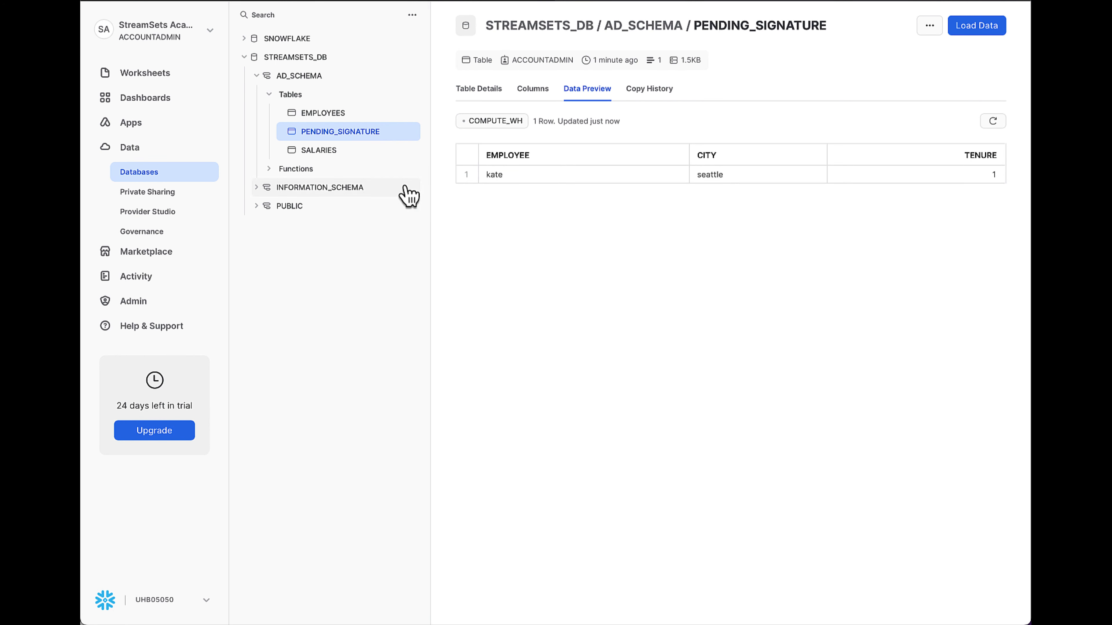
click(328, 151)
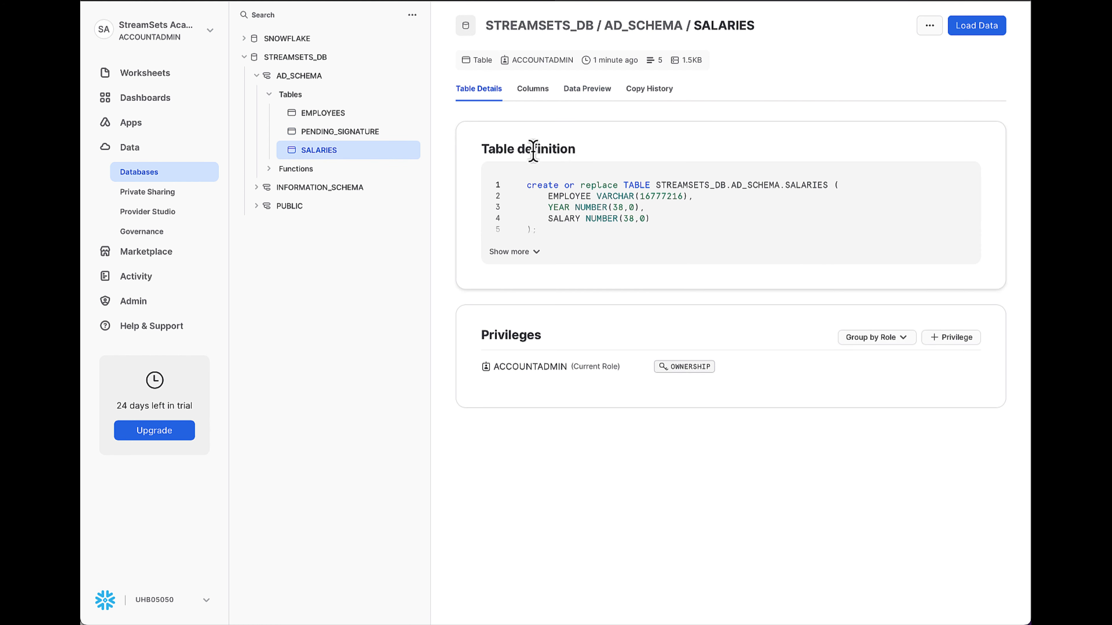
click(587, 93)
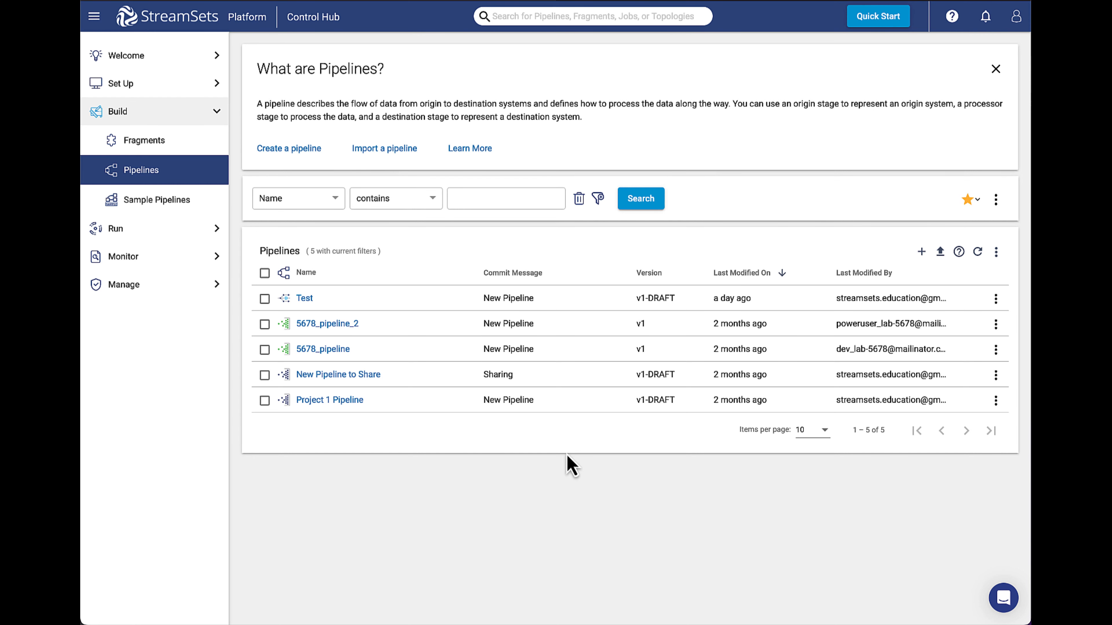
In StreamSets, create a blank Transformer for Snowflake pipeline named "Analytical Data Pipeline", described as "My Analytical Data Pipeline", and open it in the canvas
click(289, 149)
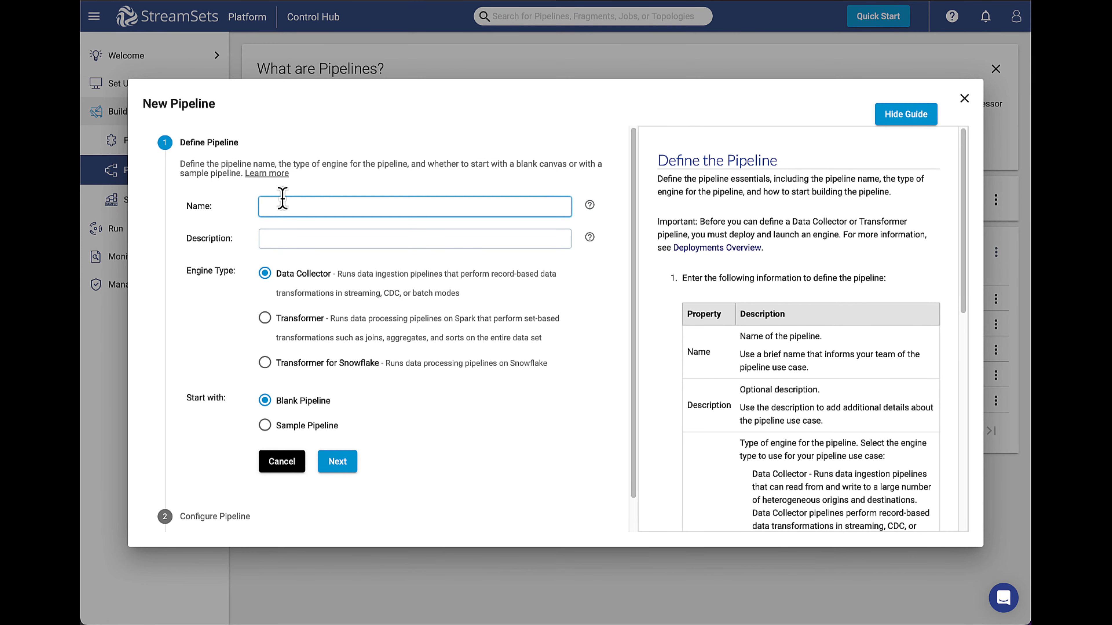
text(Analytical Data Pipeline)
click(283, 243)
text(My )
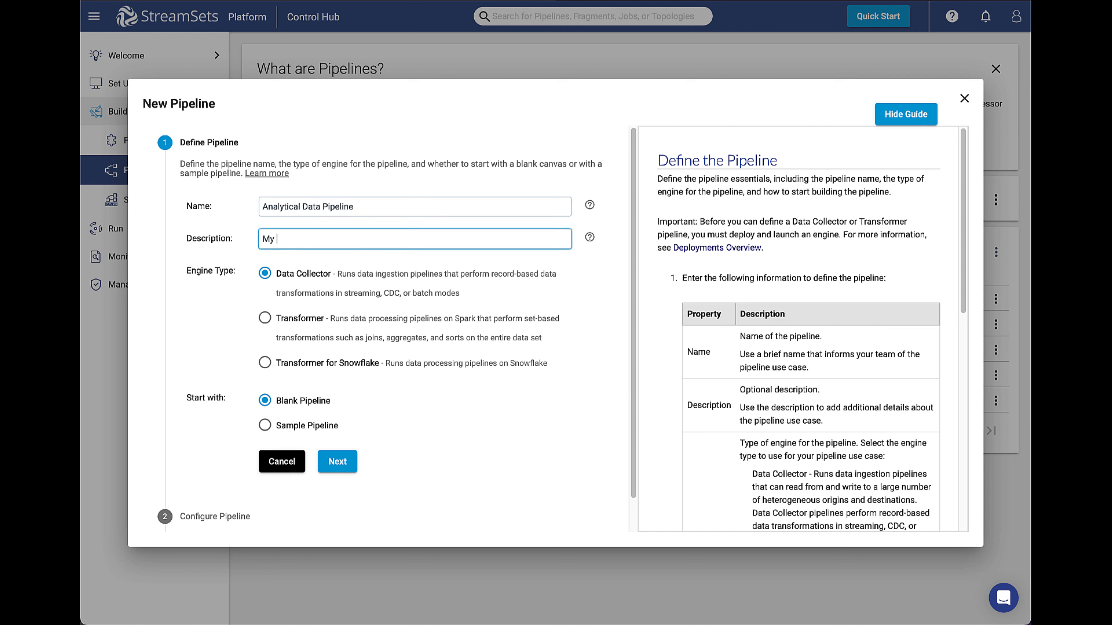
text(Analytical Data Pipeline)
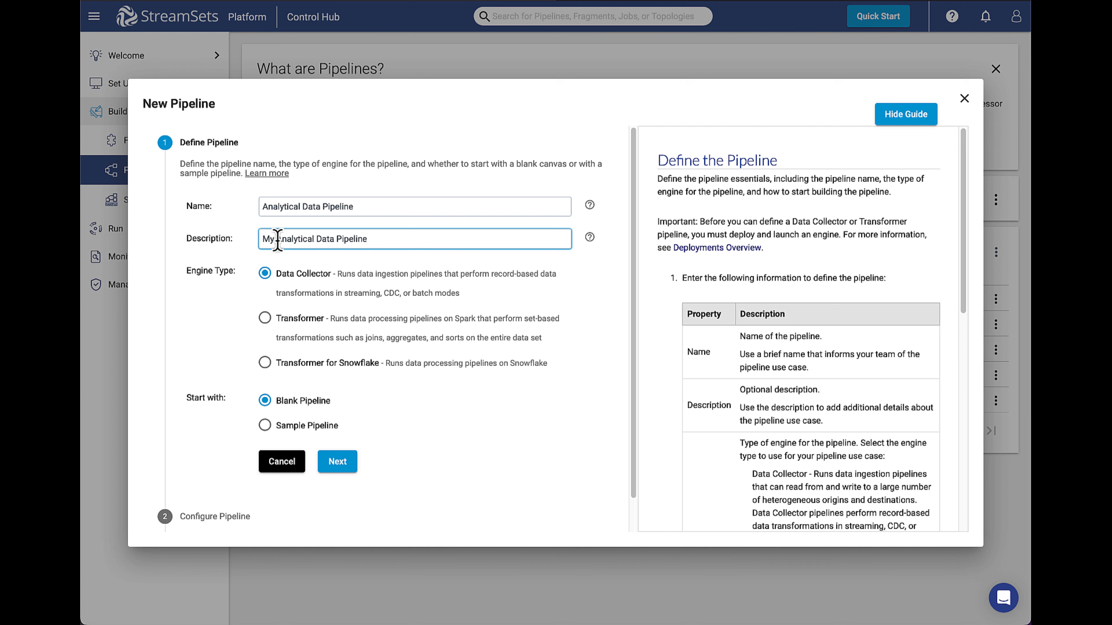
click(265, 363)
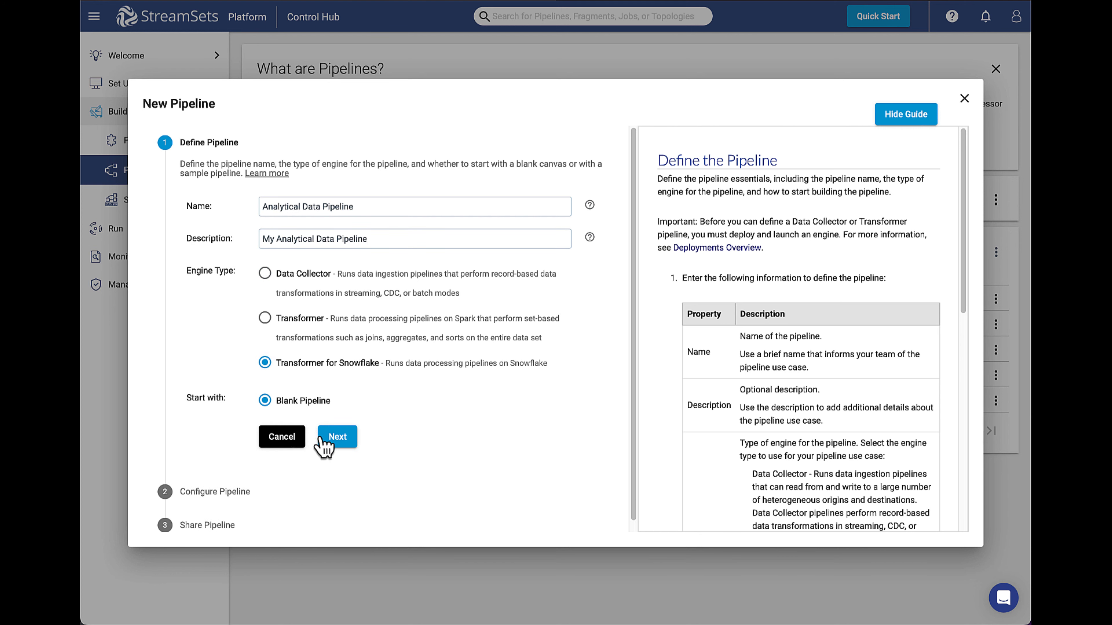
click(337, 437)
click(336, 451)
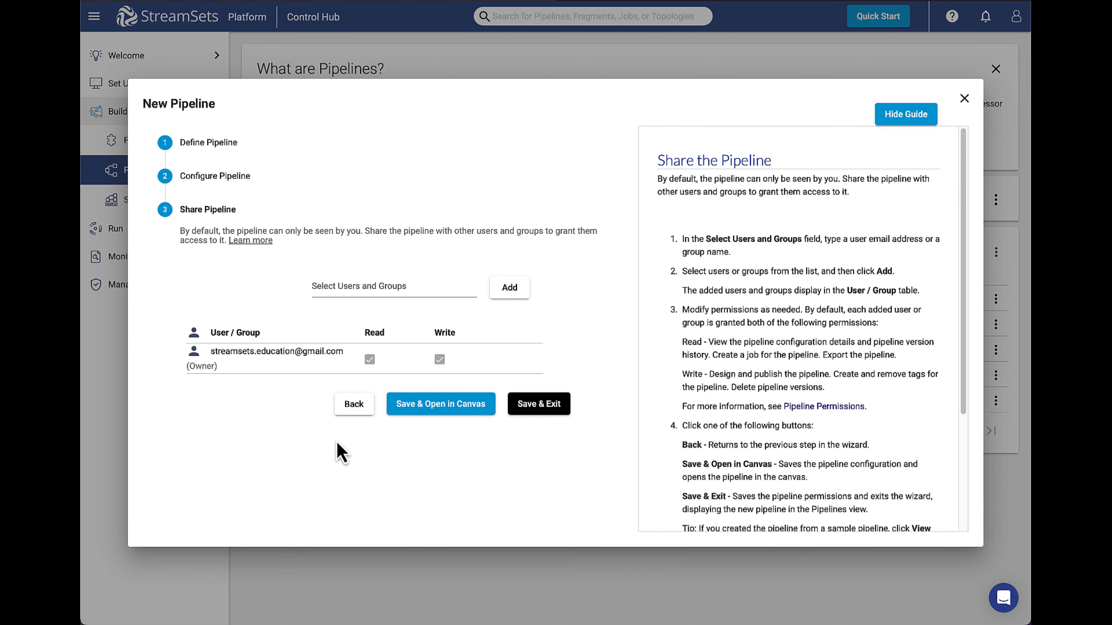
click(418, 410)
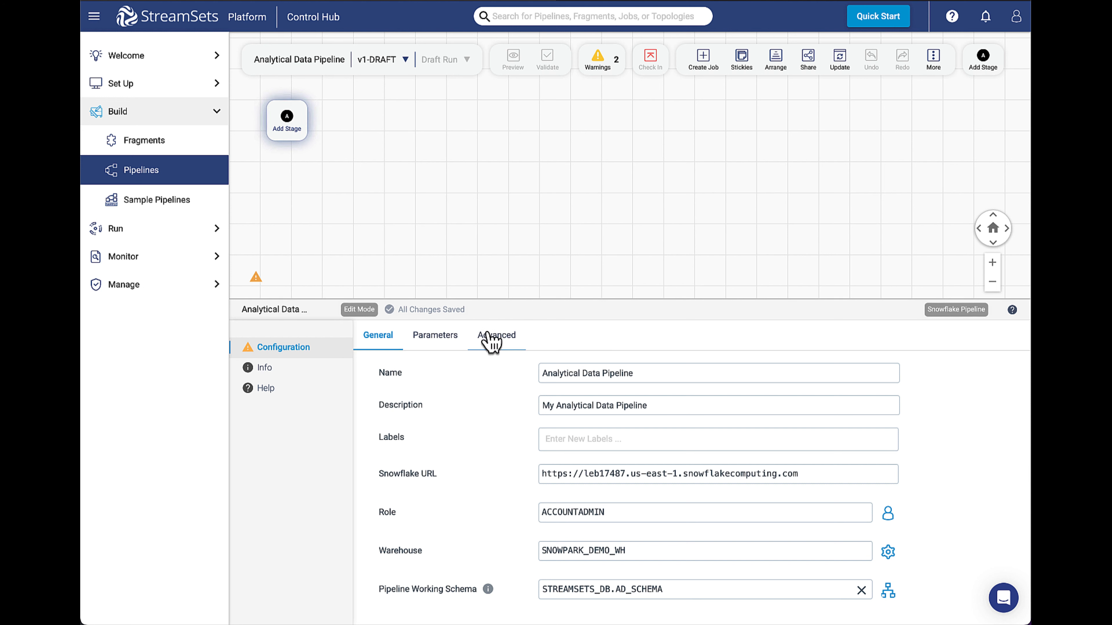
Define the inline Java UDF encrypt_employee_udf as bulk JSON in the pipeline's UDF configs, with function encrypt_employee reversing the string and jar path @~/
click(492, 337)
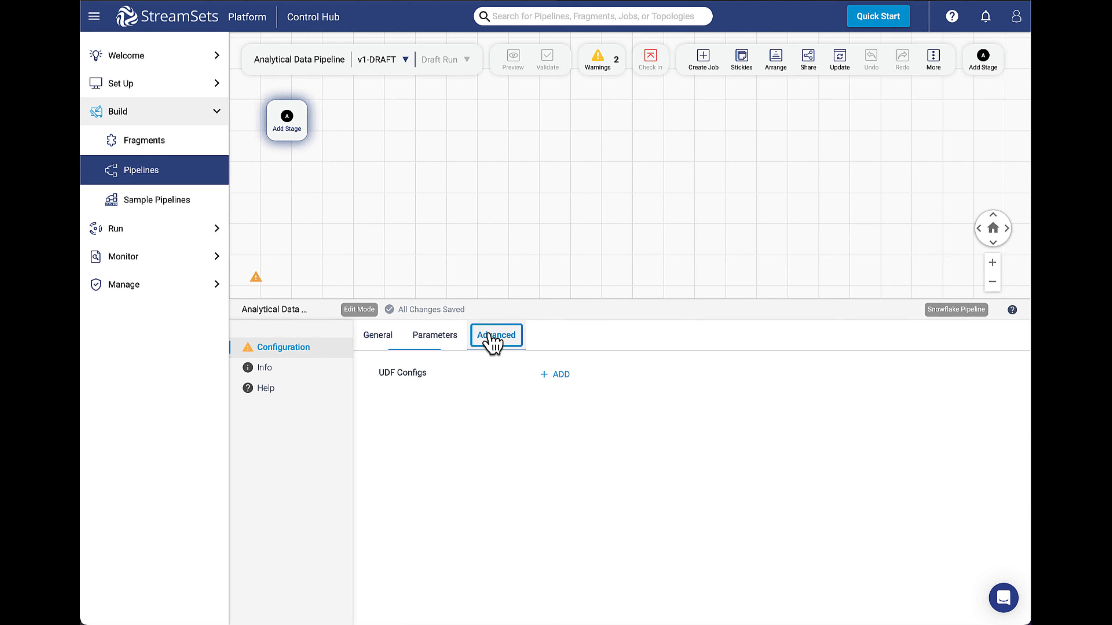
click(560, 376)
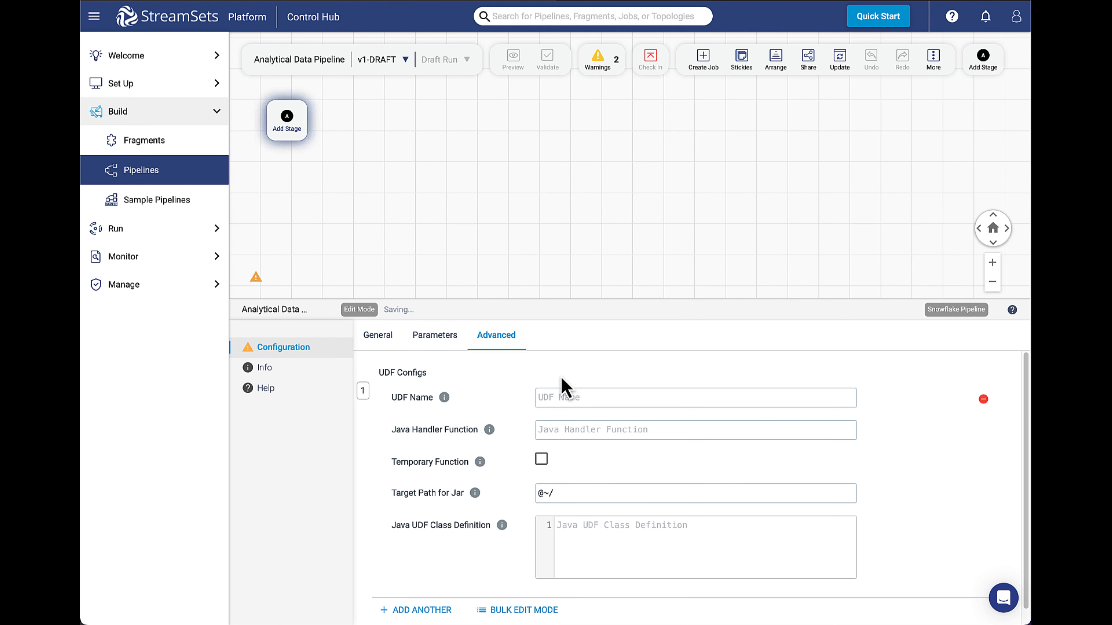
click(511, 610)
drag(437, 469, 397, 411)
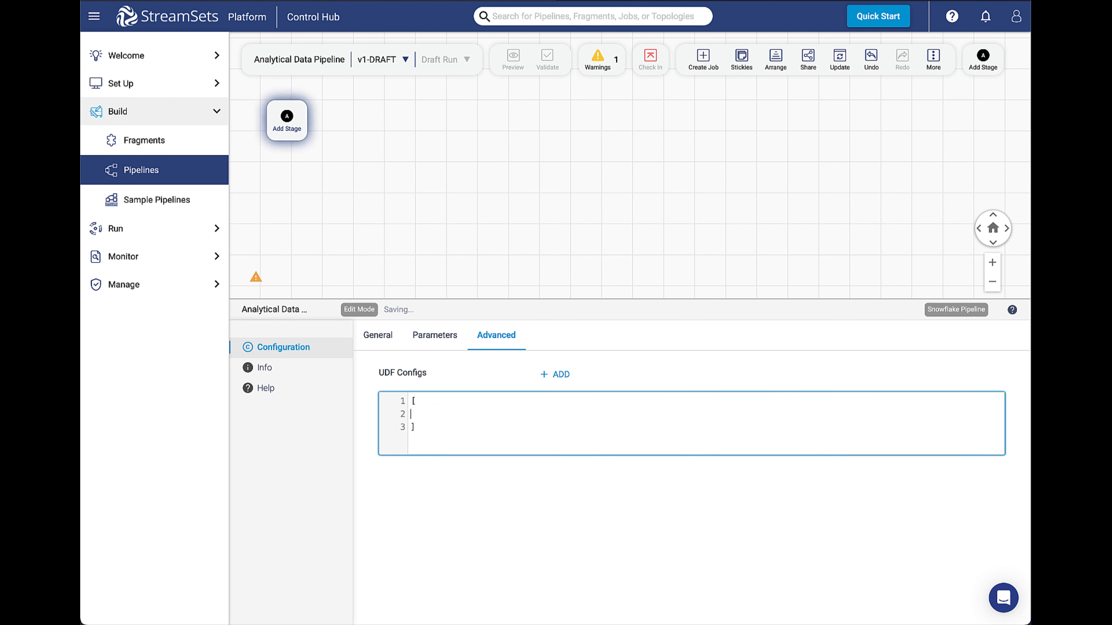
key(BackSpace)
text({ "uploadType": "INLINE", "sqlName": "encrypt_employee_udf", "javaFunctionName": "encrypt_employee", "jarTargetPath": "@~/", "javaUDF": "import java.lang.StringBuilder;\npublic class EncryptEmployee {\n  public static String encrypt_employee(String s) {\n    return new StringBuilder(s).reverse().toString();\n  }\n}", "jarPath": "@~/" })
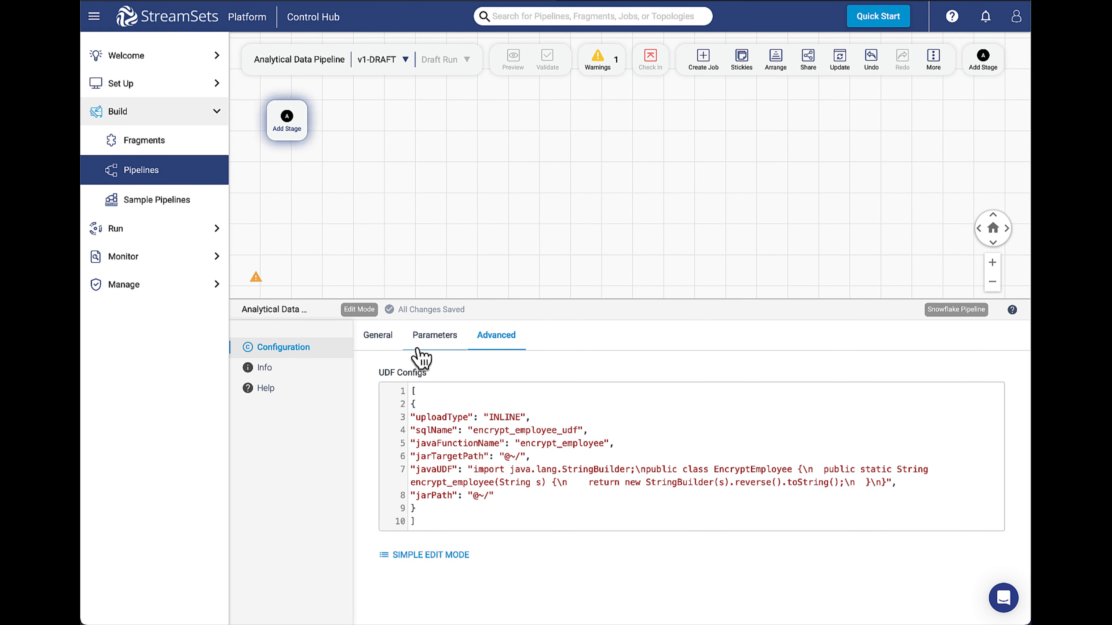
click(386, 345)
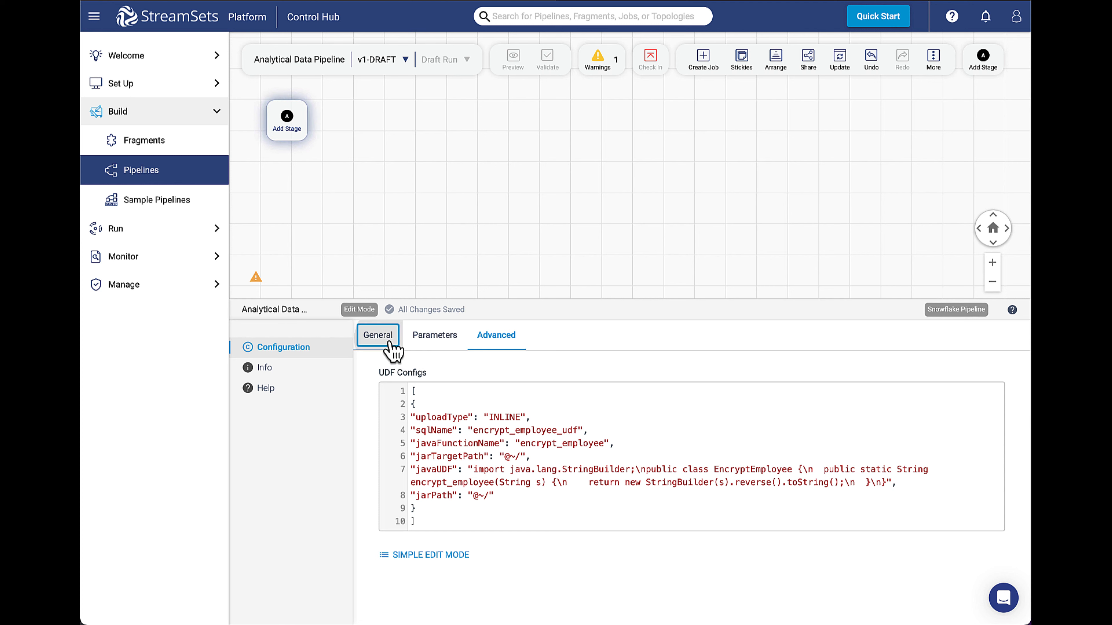
Add a Snowflake Table origin to the pipeline and name it "Employees"
click(287, 124)
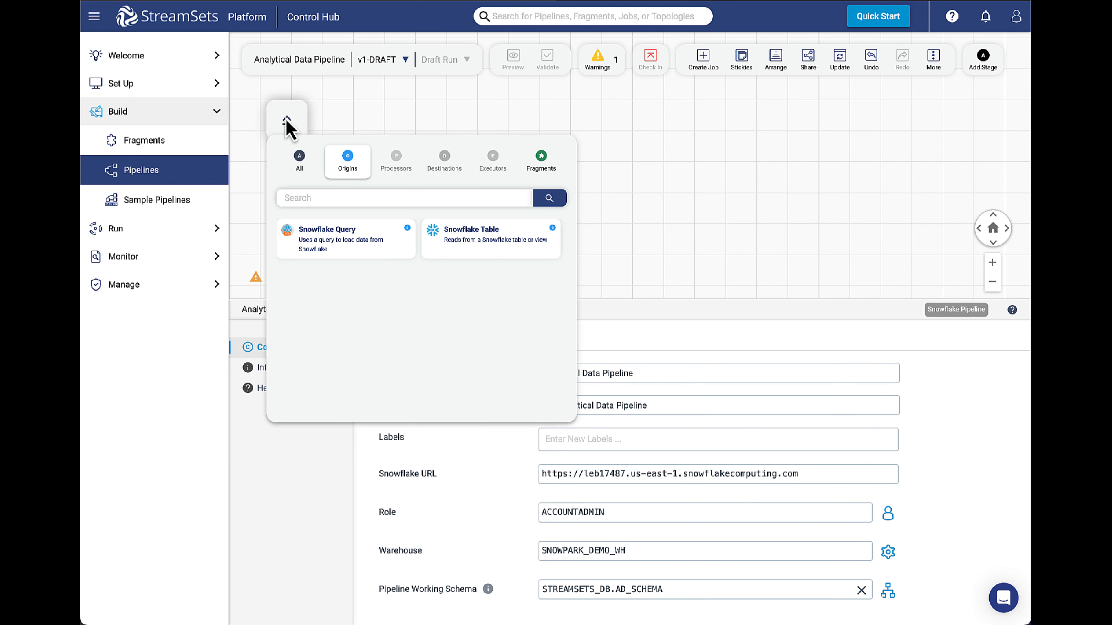
click(488, 248)
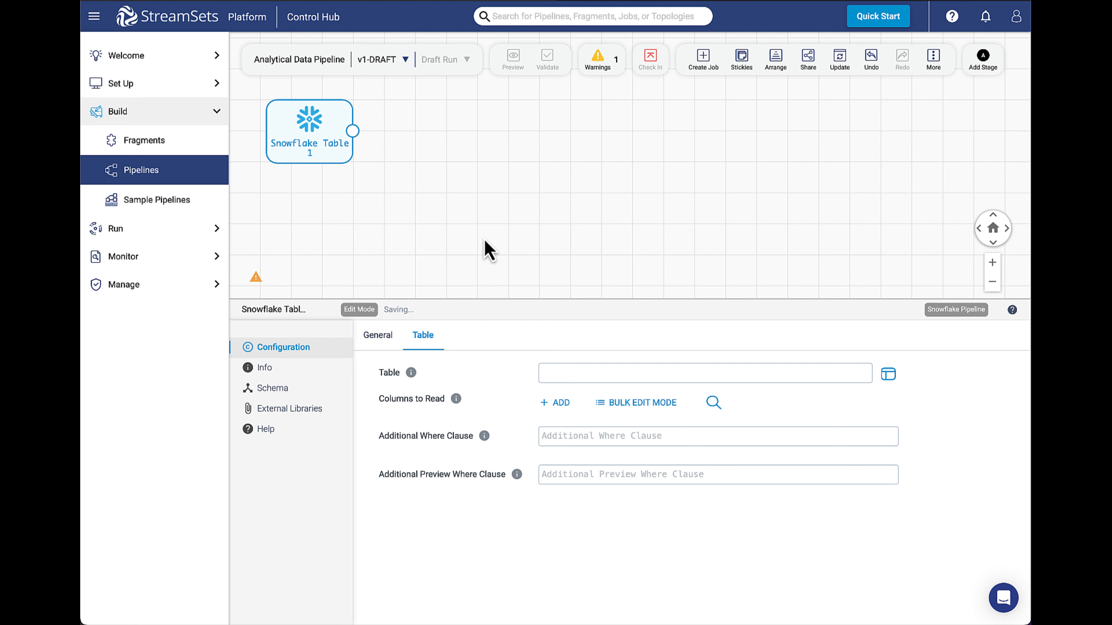
click(384, 344)
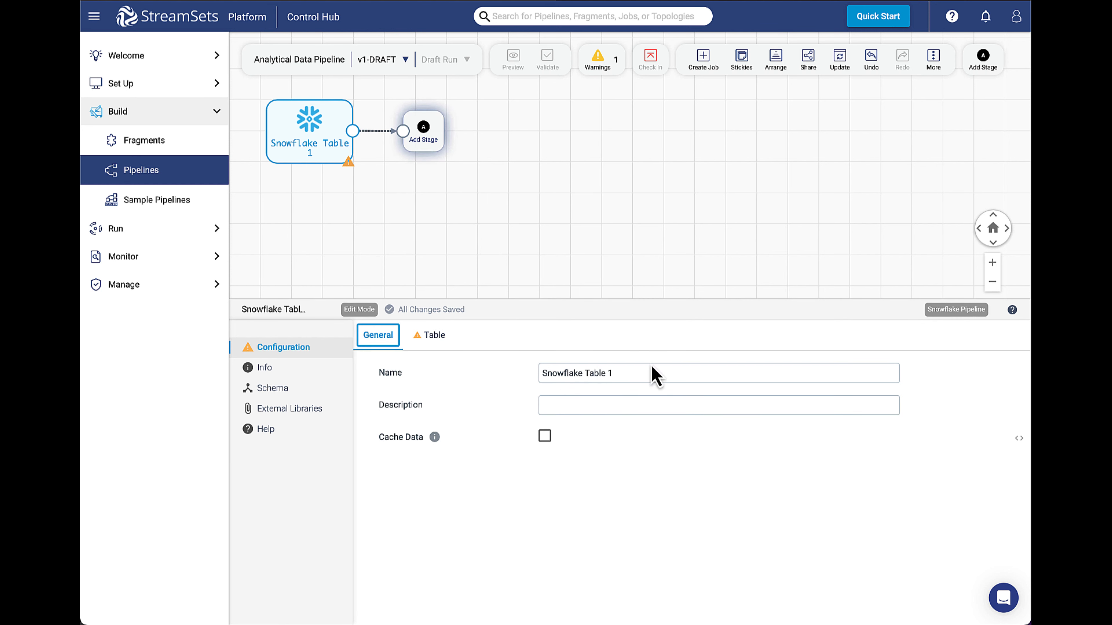
drag(640, 372, 531, 372)
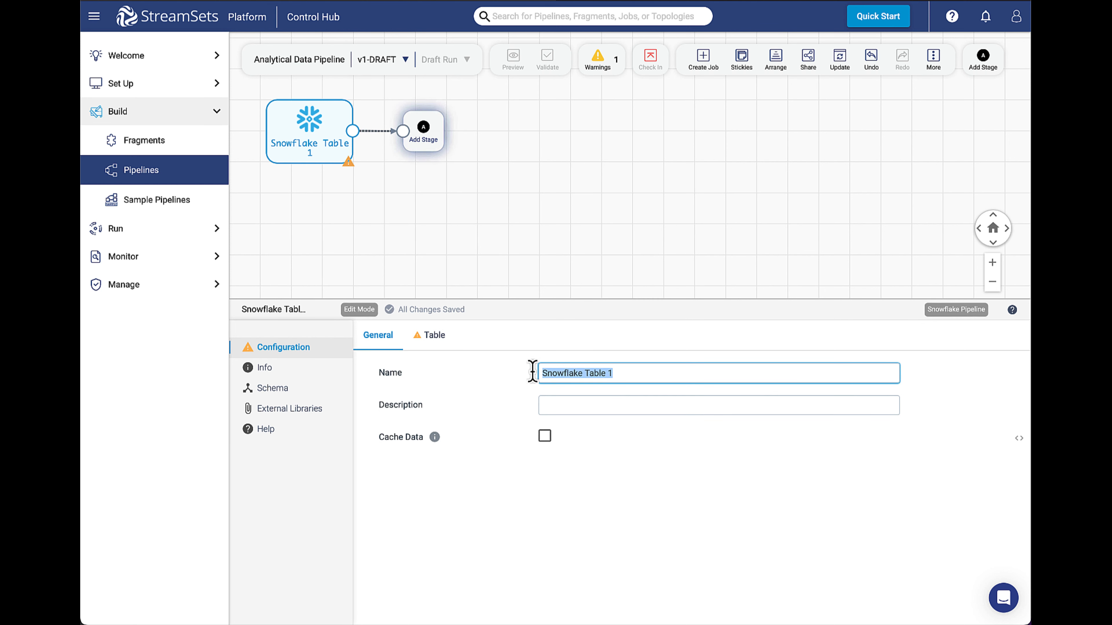
text(Emplo)
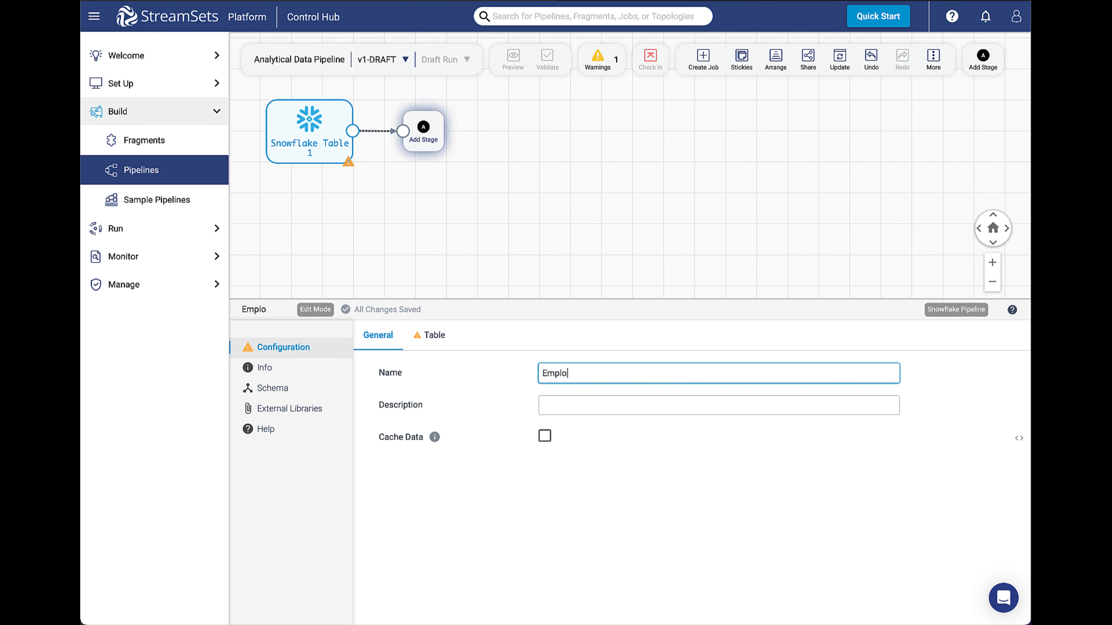
text(yees)
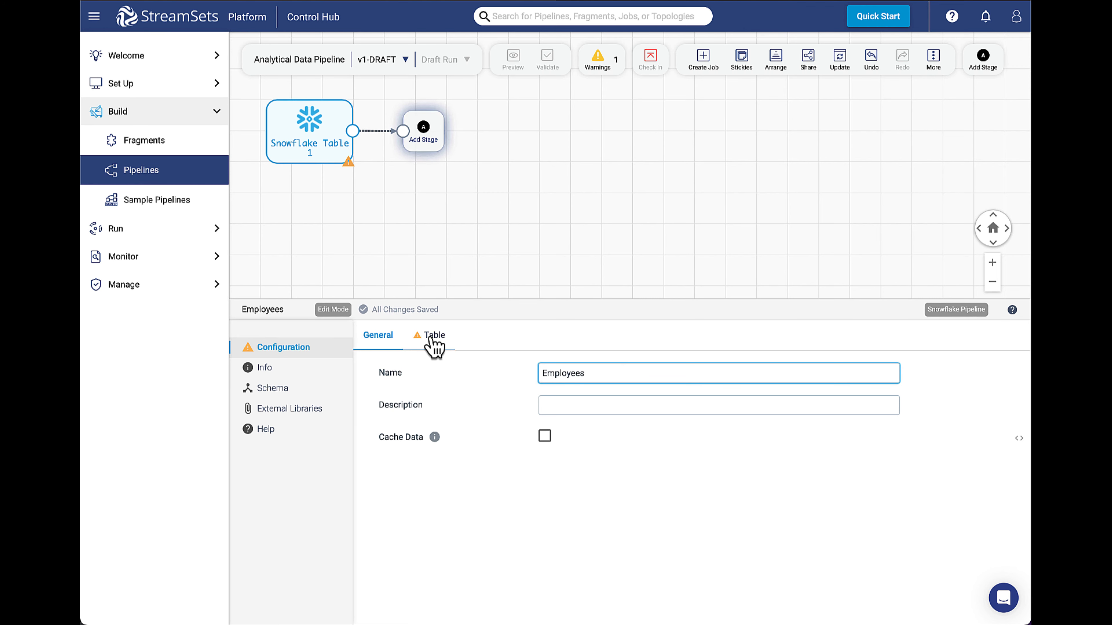
Set the Employees origin to read database STREAMSETS_DB, schema AD_SCHEMA, table EMPLOYEES
click(434, 345)
click(551, 385)
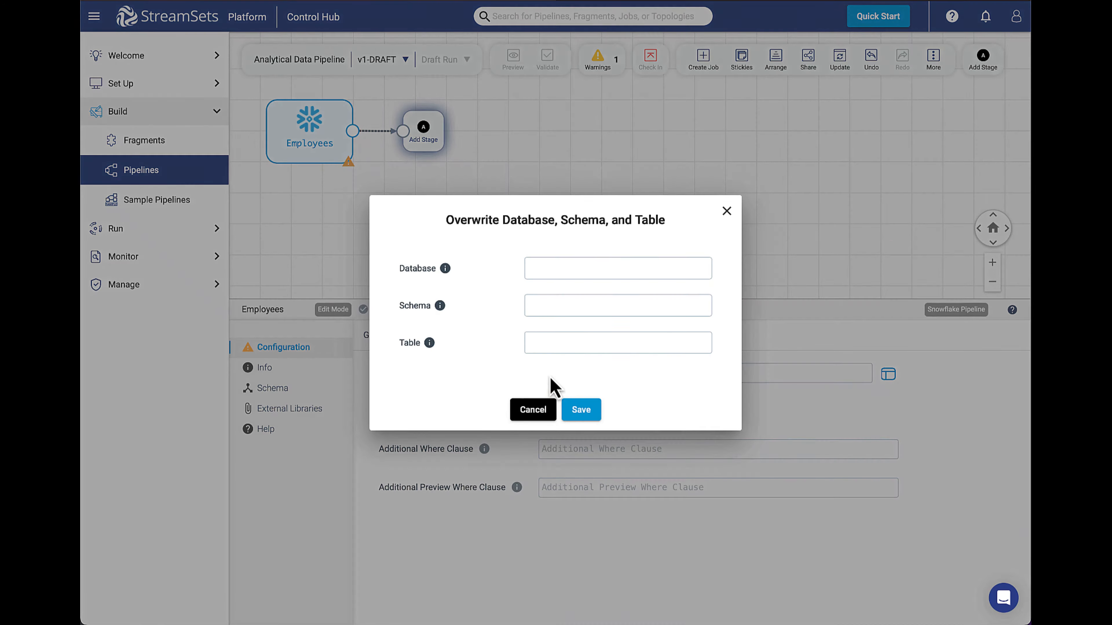
click(544, 264)
text(STREA)
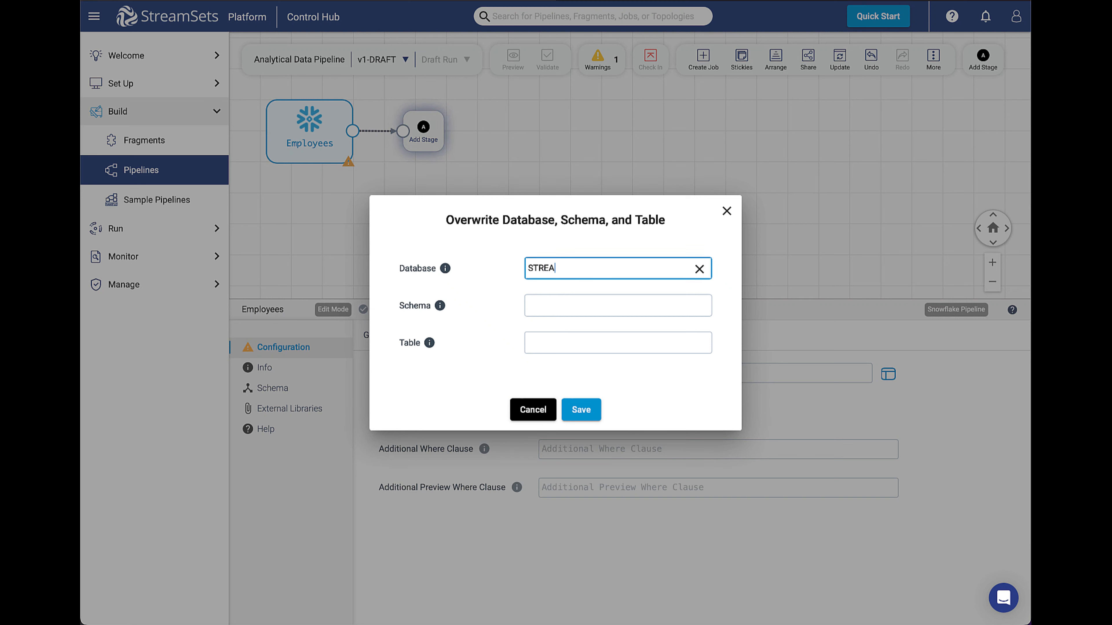
text(MSETS_DB)
click(568, 305)
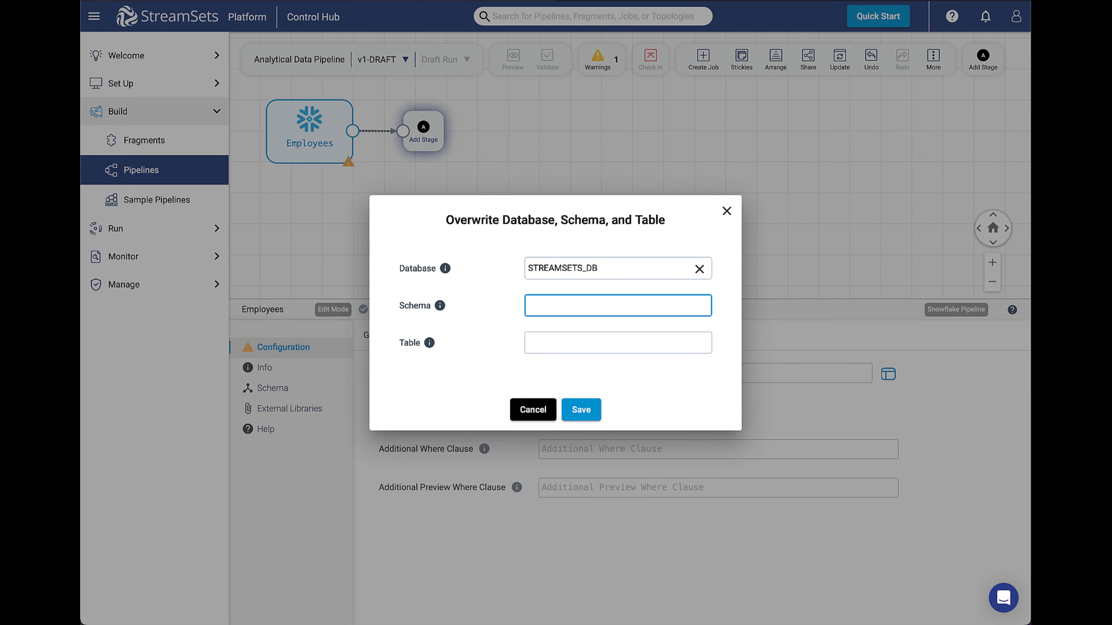
text(AD_SCHEMA)
click(543, 343)
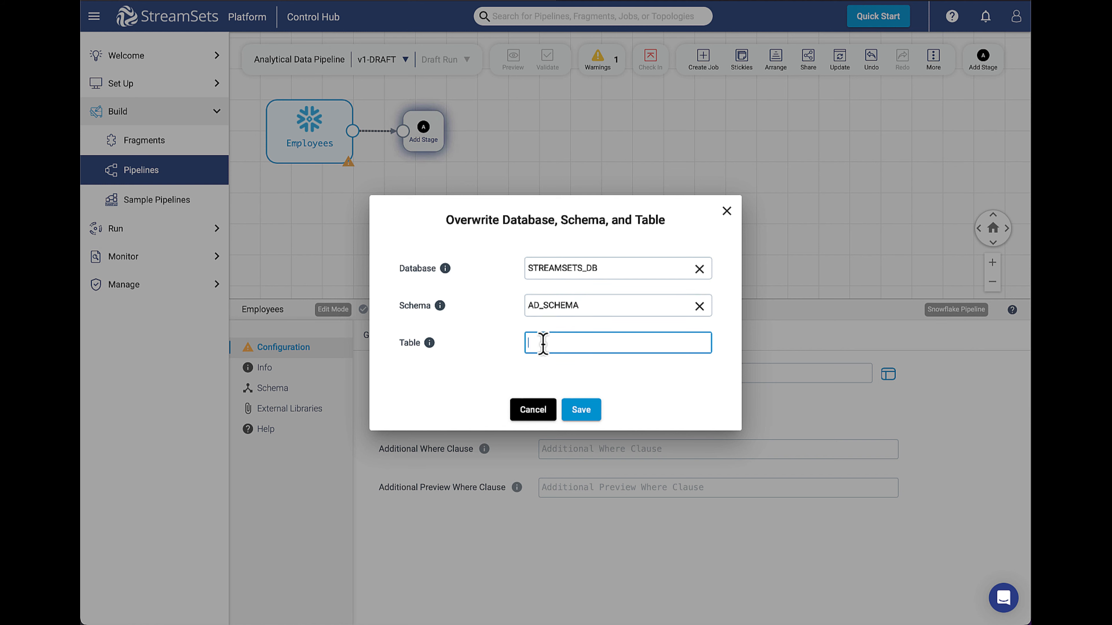
text(EMPLOYEES)
click(582, 415)
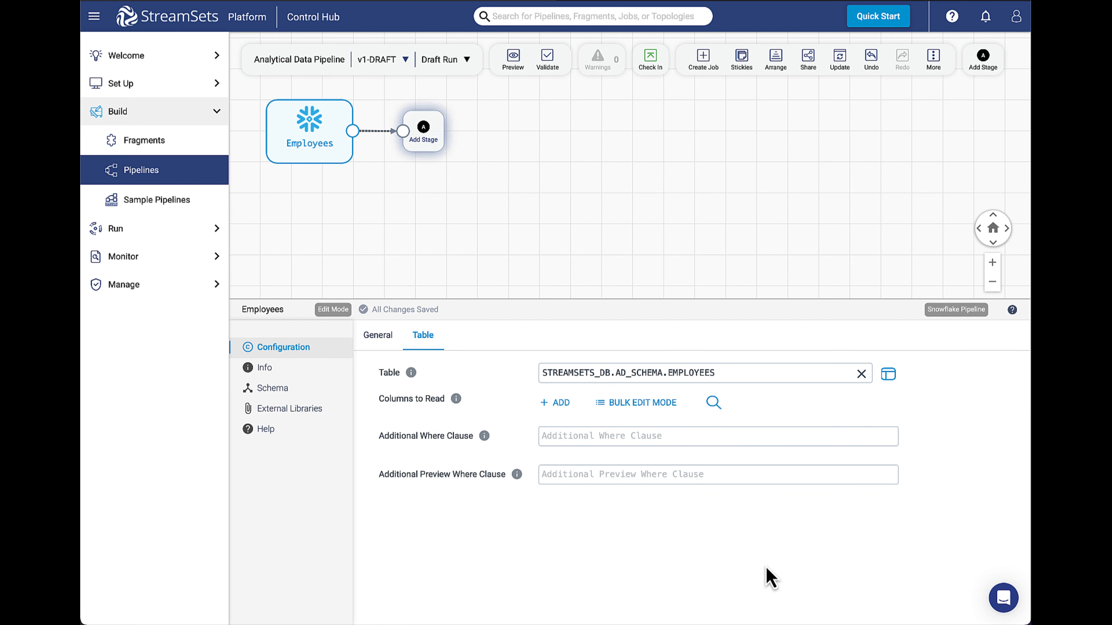
Duplicate the Employees origin, place the copy below it, and name it "Pending Signatures"
click(416, 260)
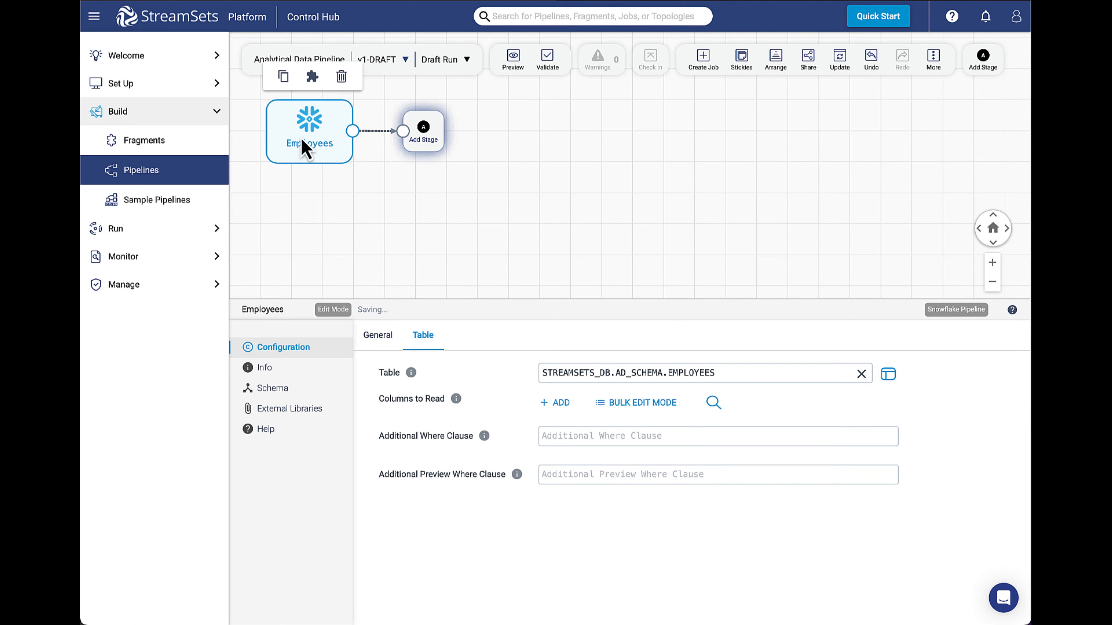
click(284, 74)
drag(449, 151, 318, 248)
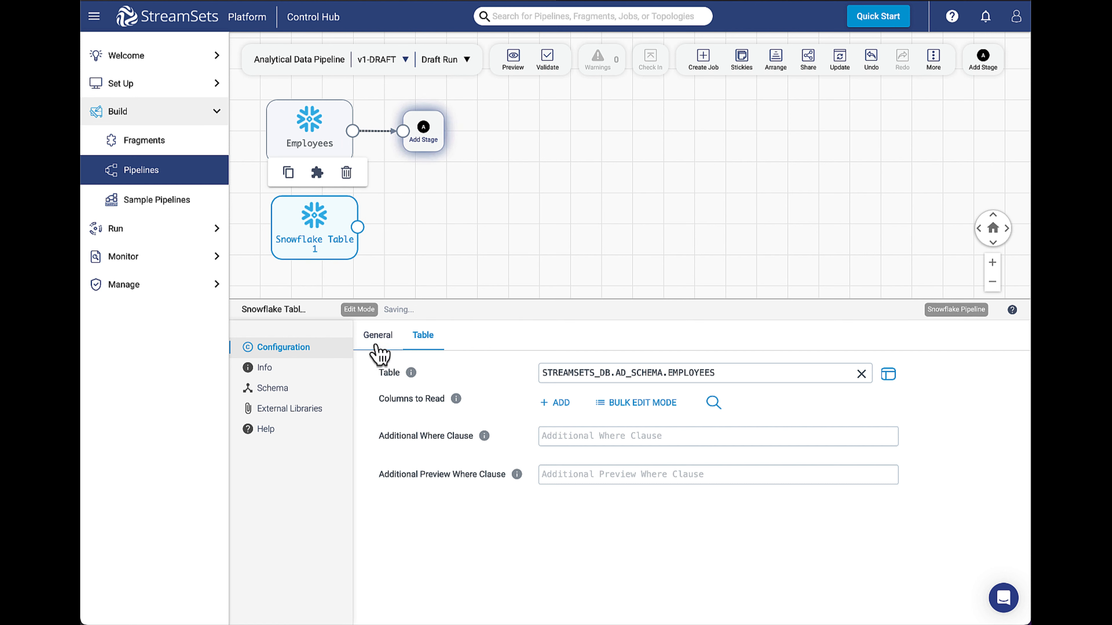
click(377, 335)
drag(613, 376, 521, 387)
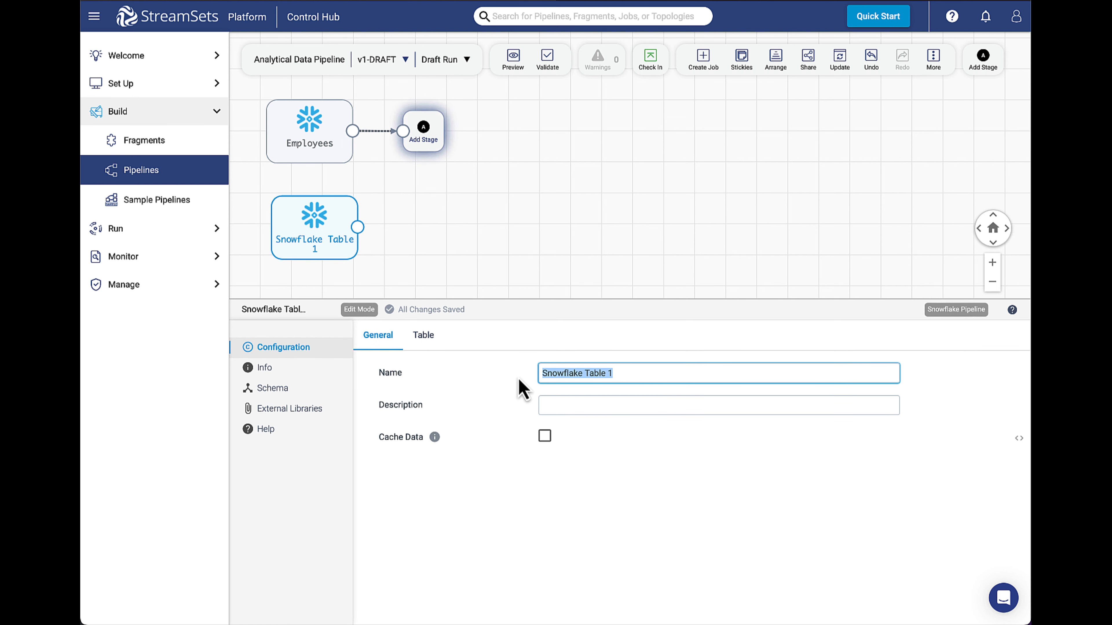
text(Pending Si)
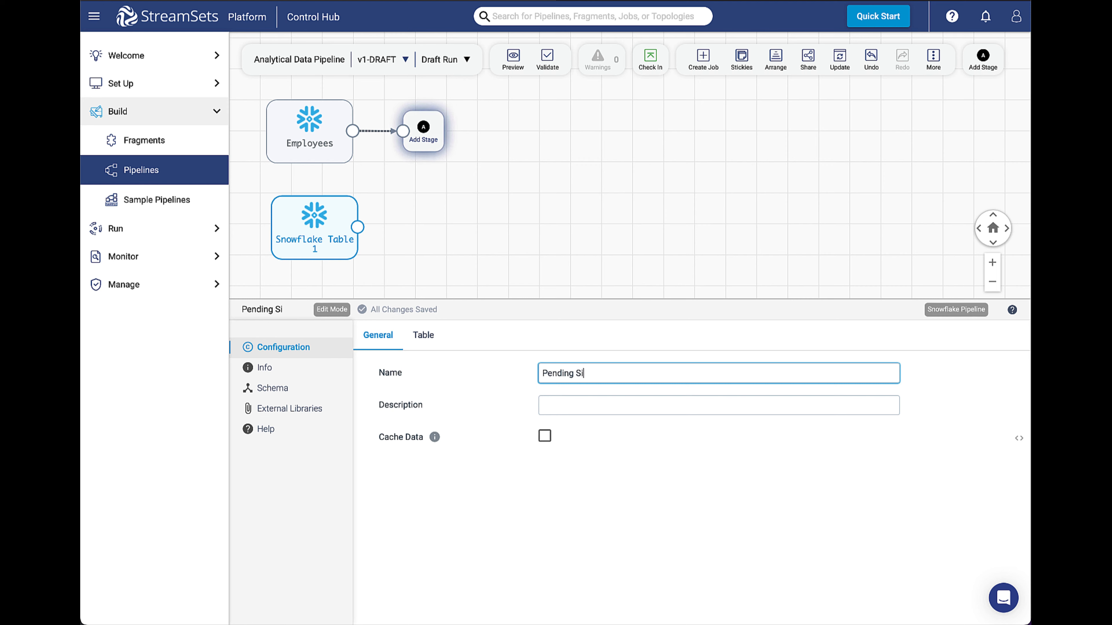
text(gnatures)
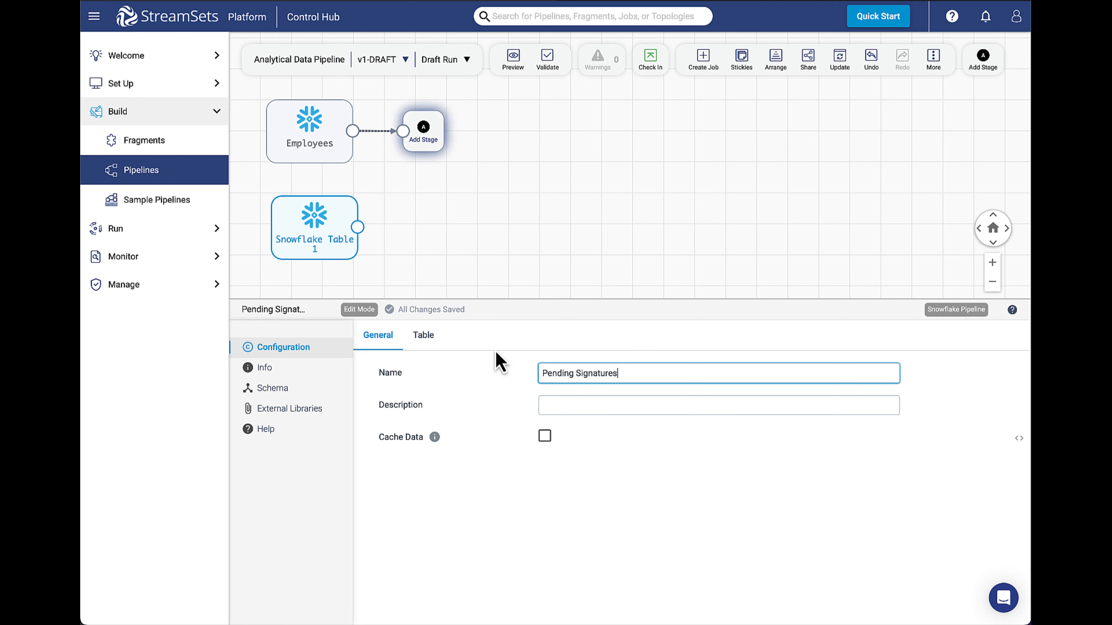
Set the Pending Signatures origin's table to PENDING_SIGNATURE in STREAMSETS_DB.AD_SCHEMA
click(429, 343)
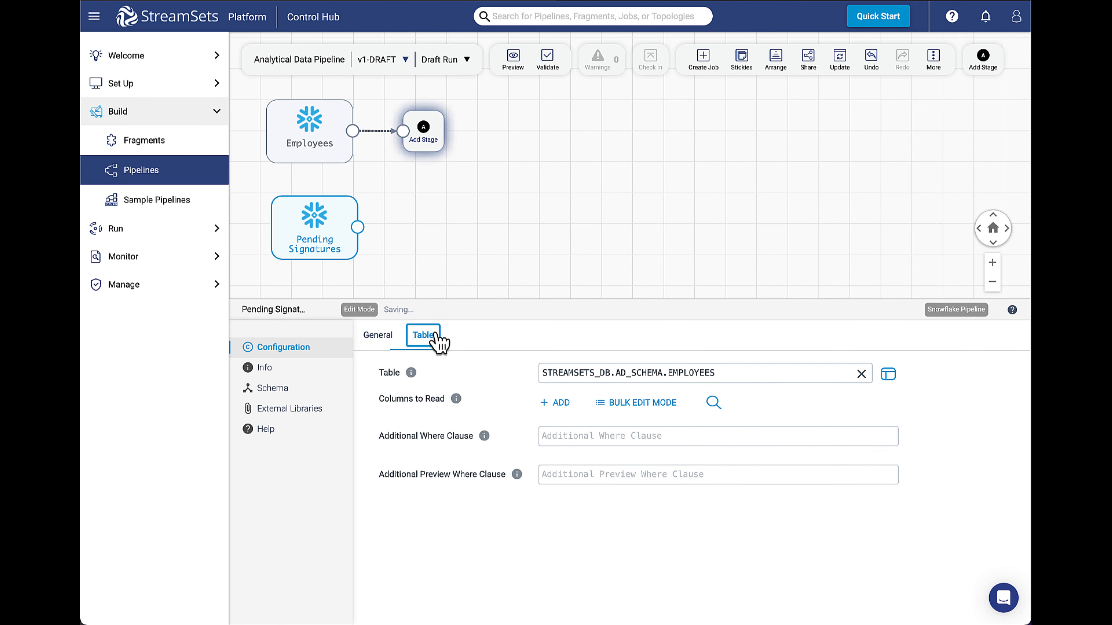
click(674, 376)
double_click(573, 341)
text(PE)
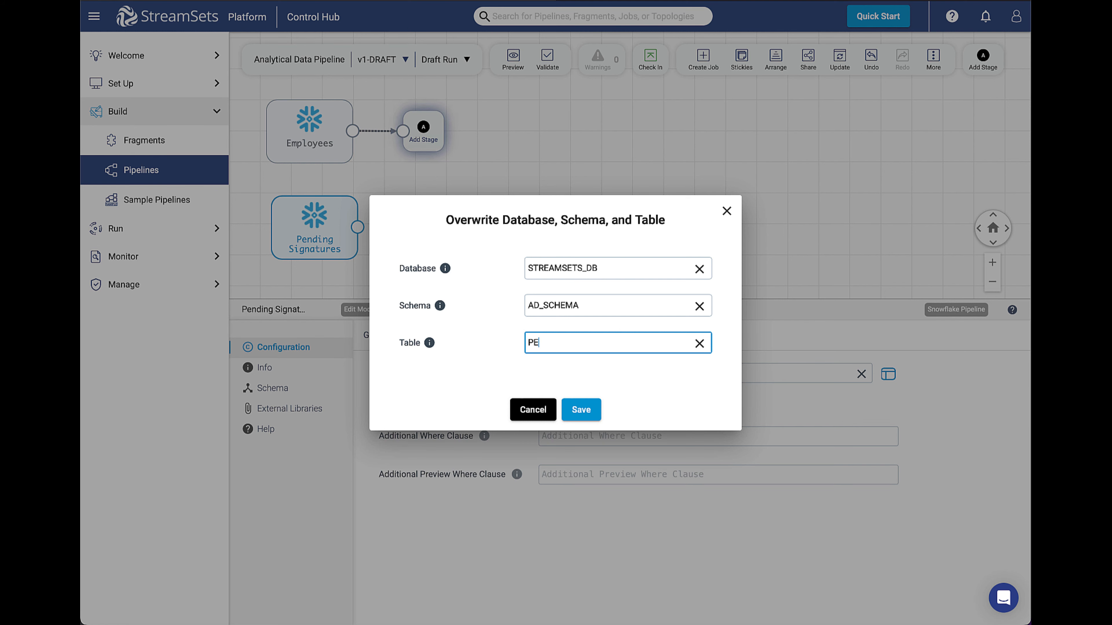
text(NDING_SIGNATURE)
click(582, 411)
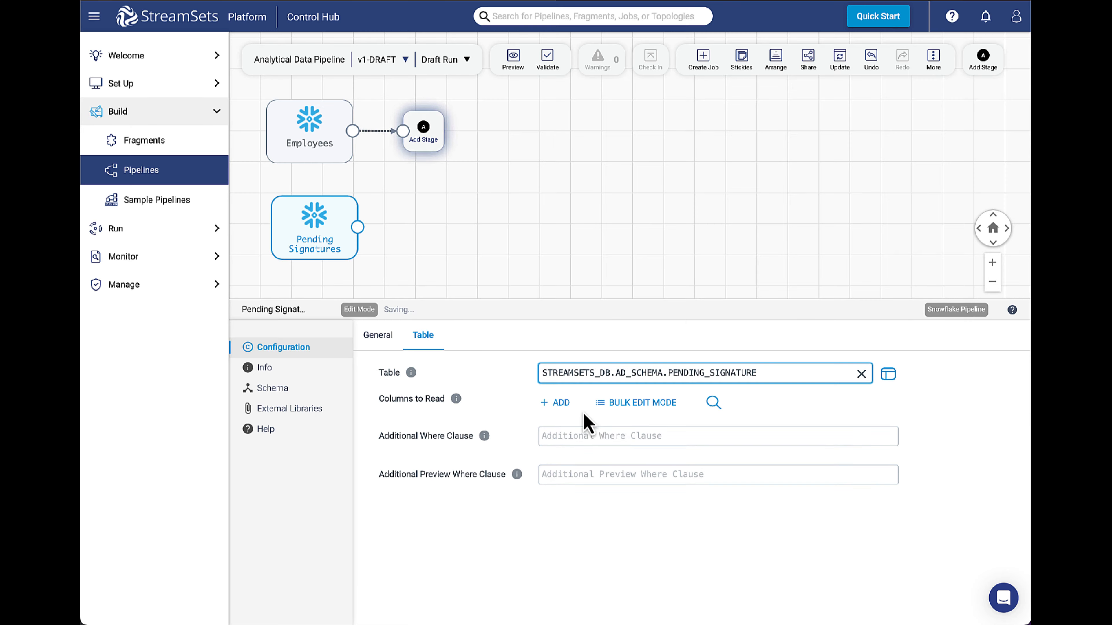
click(699, 525)
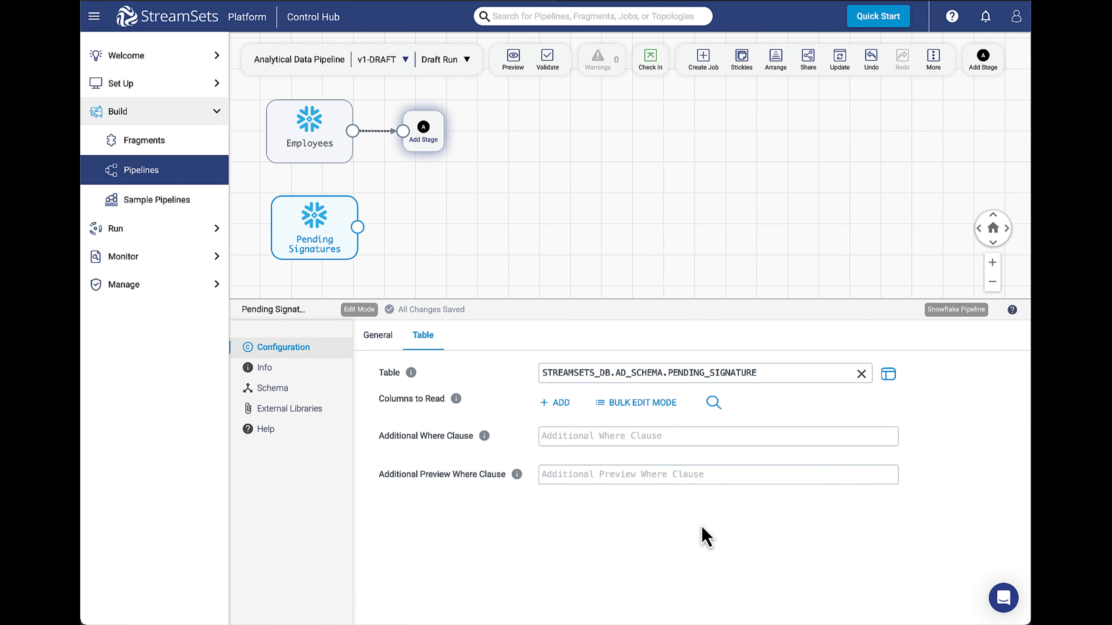
Add a Union processor connected to the output of the Employees origin
click(423, 136)
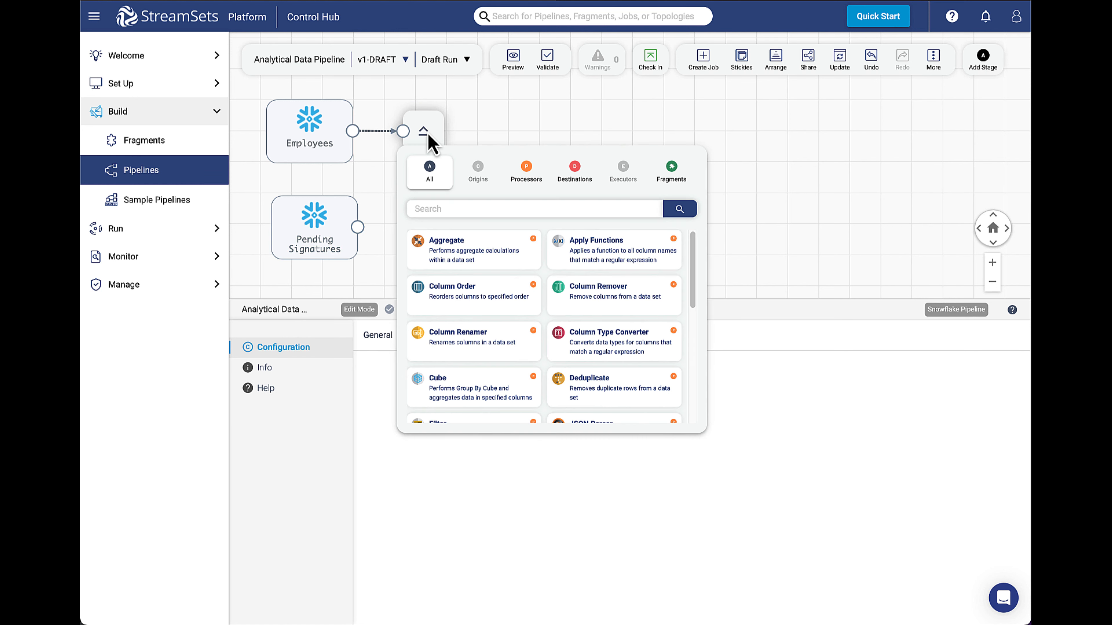
click(535, 188)
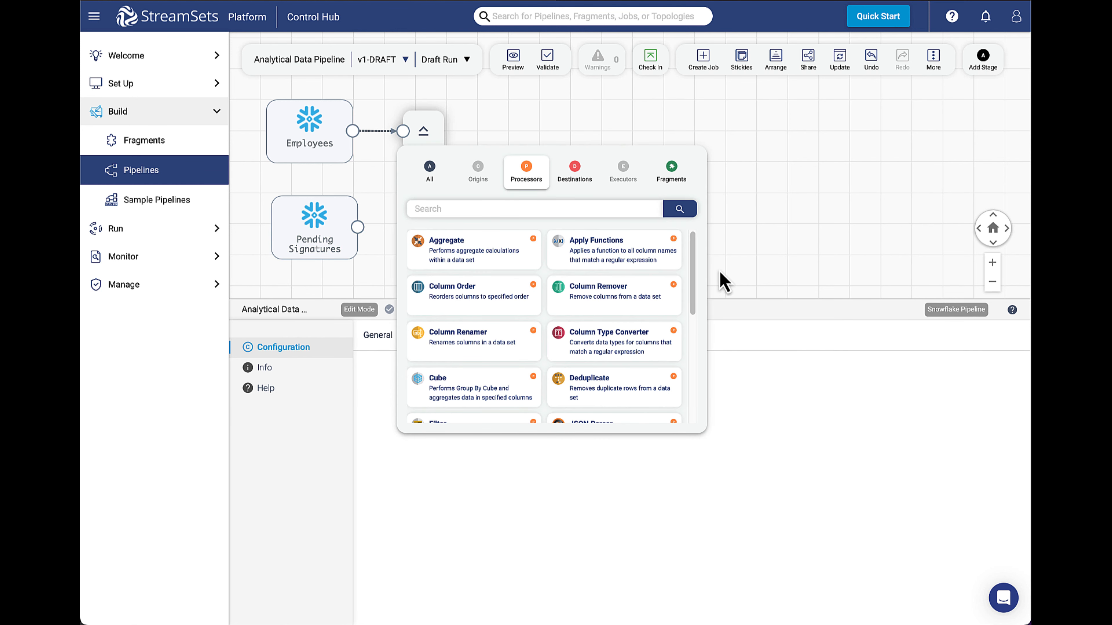
drag(694, 265, 691, 392)
click(583, 356)
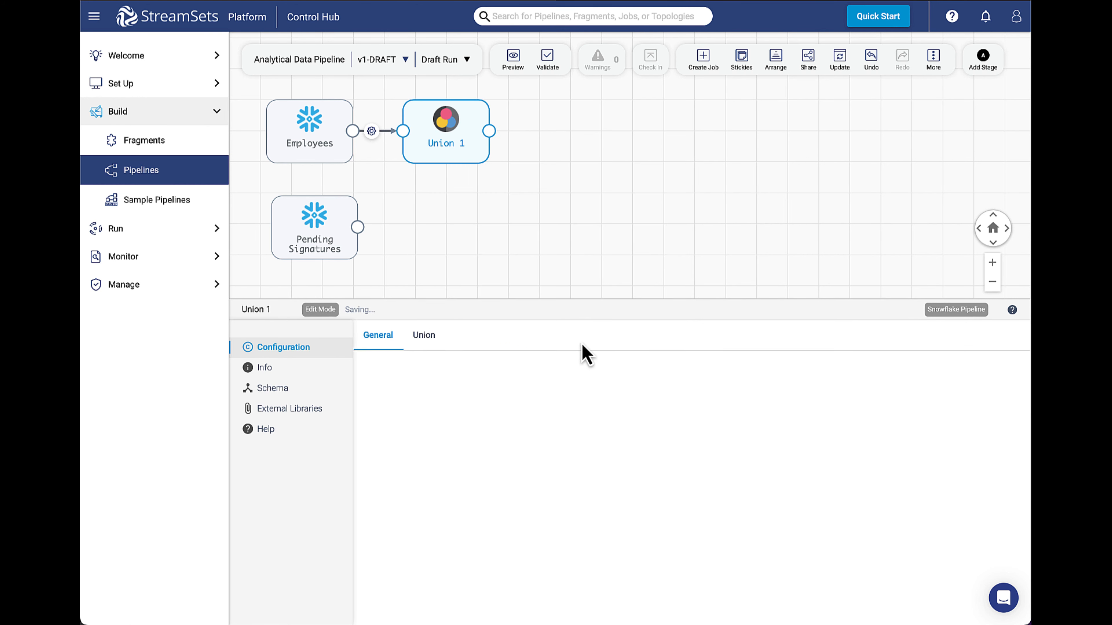
Rename the Union processor as "Unite Data"
click(379, 341)
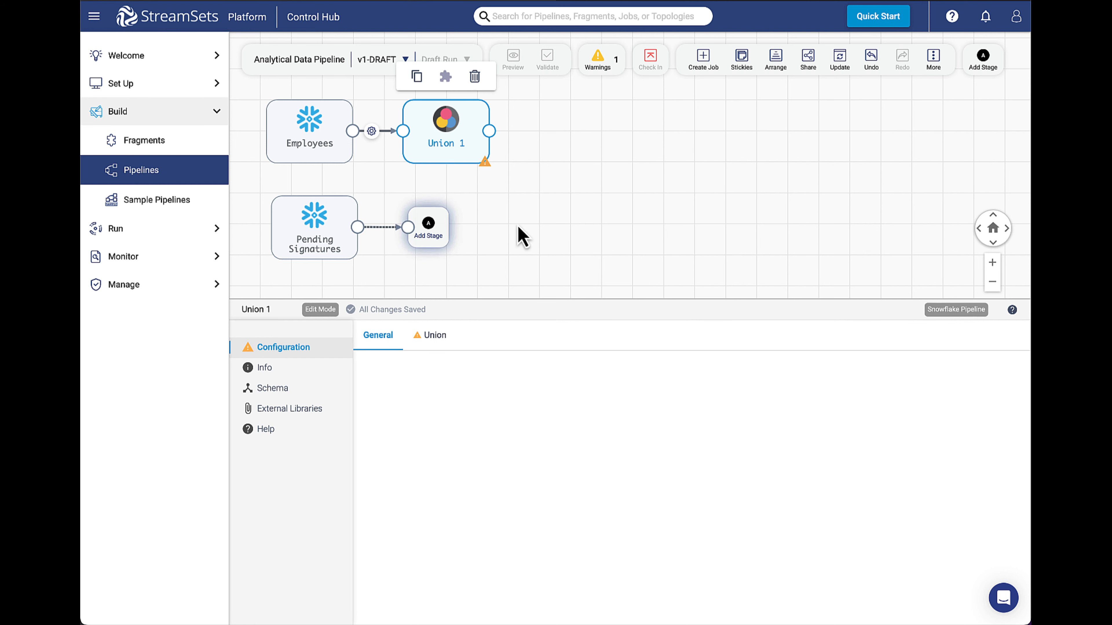
click(519, 236)
click(446, 129)
click(379, 342)
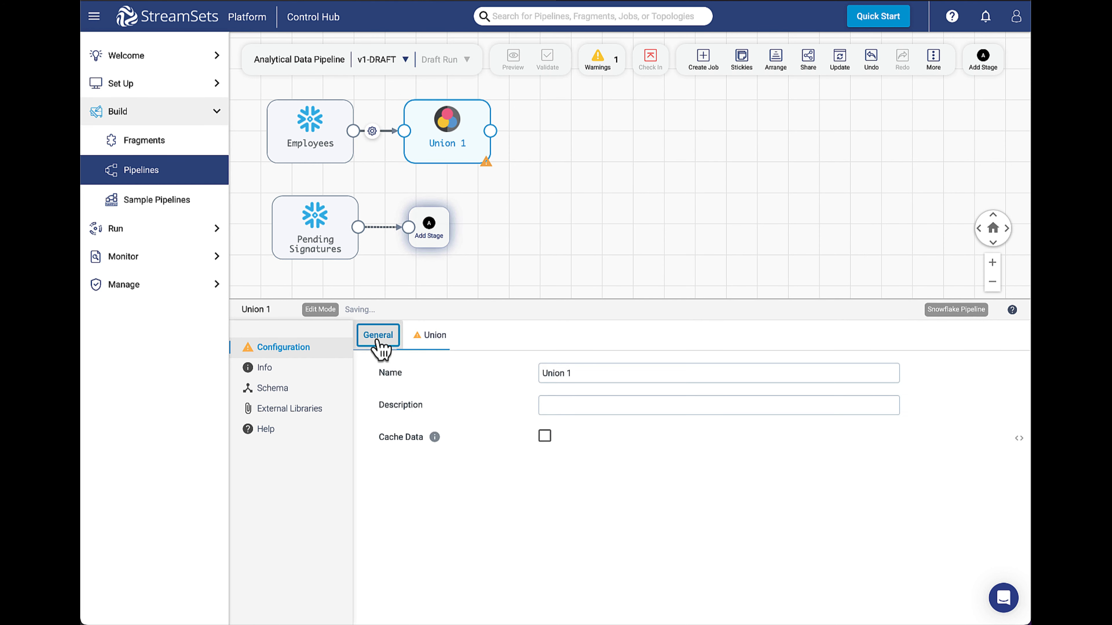
drag(568, 373, 488, 377)
text(U)
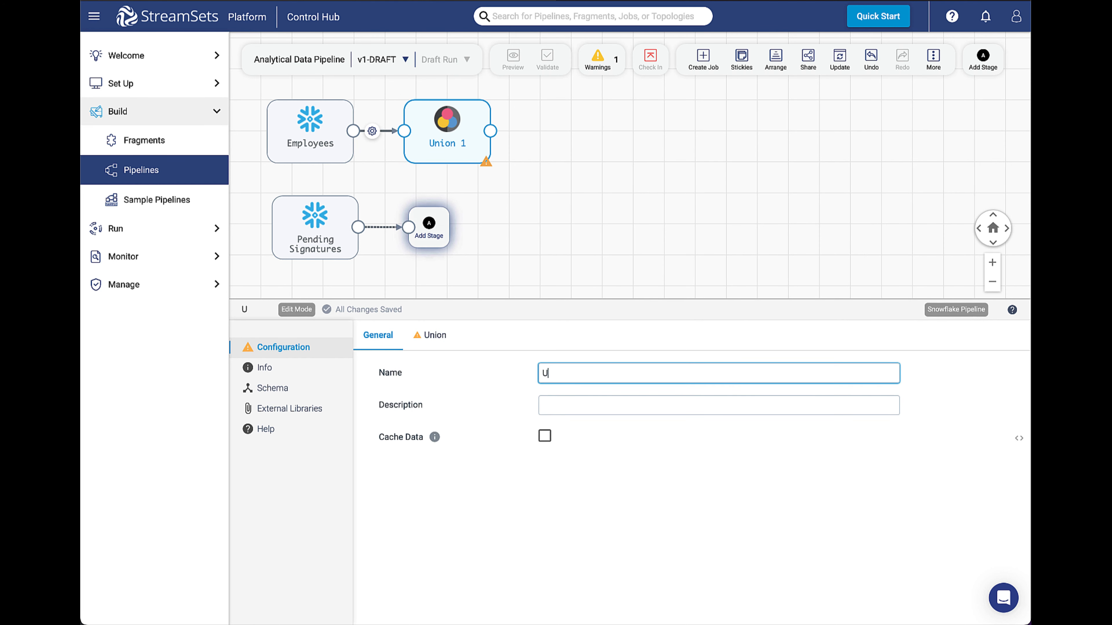
text(nite Dat)
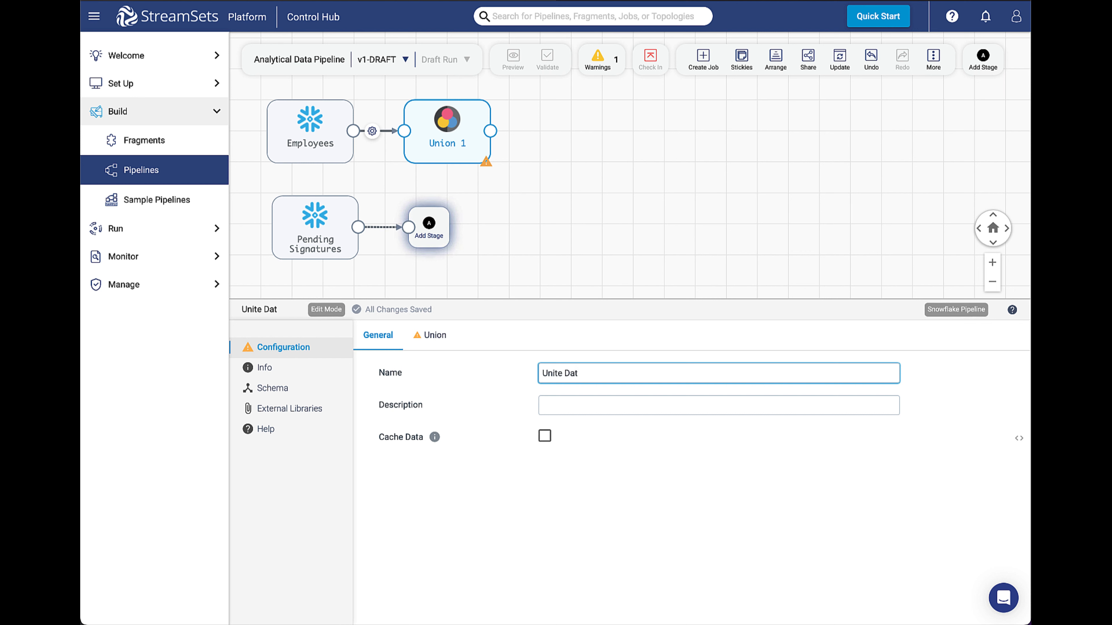
text(a)
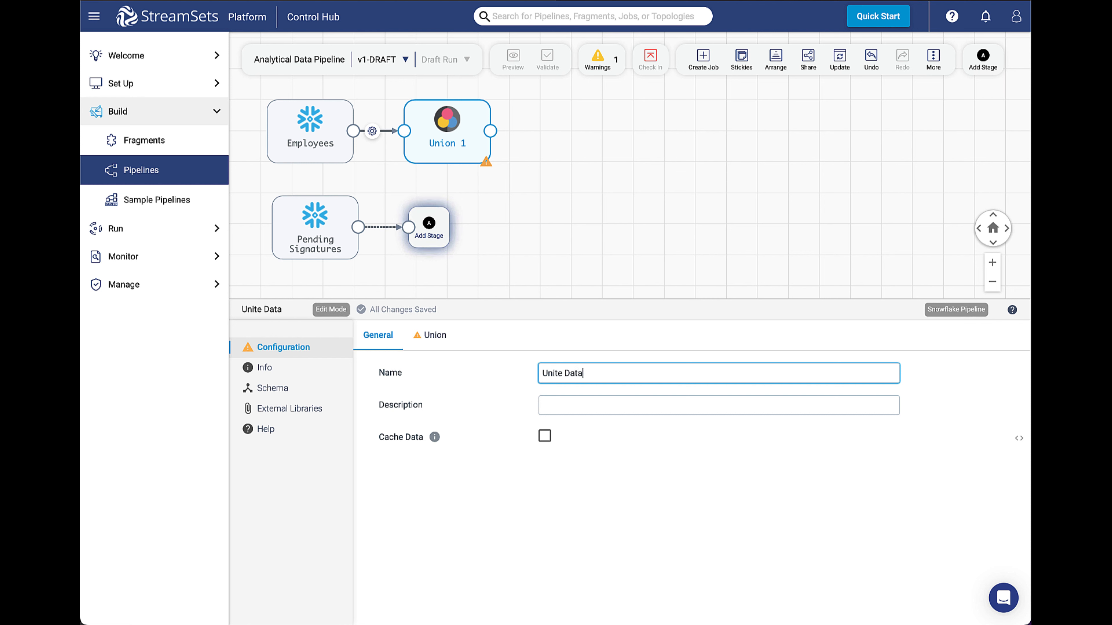
Set the Unite Data operation to Except, with column handling requiring the same columns in all data sets
click(433, 336)
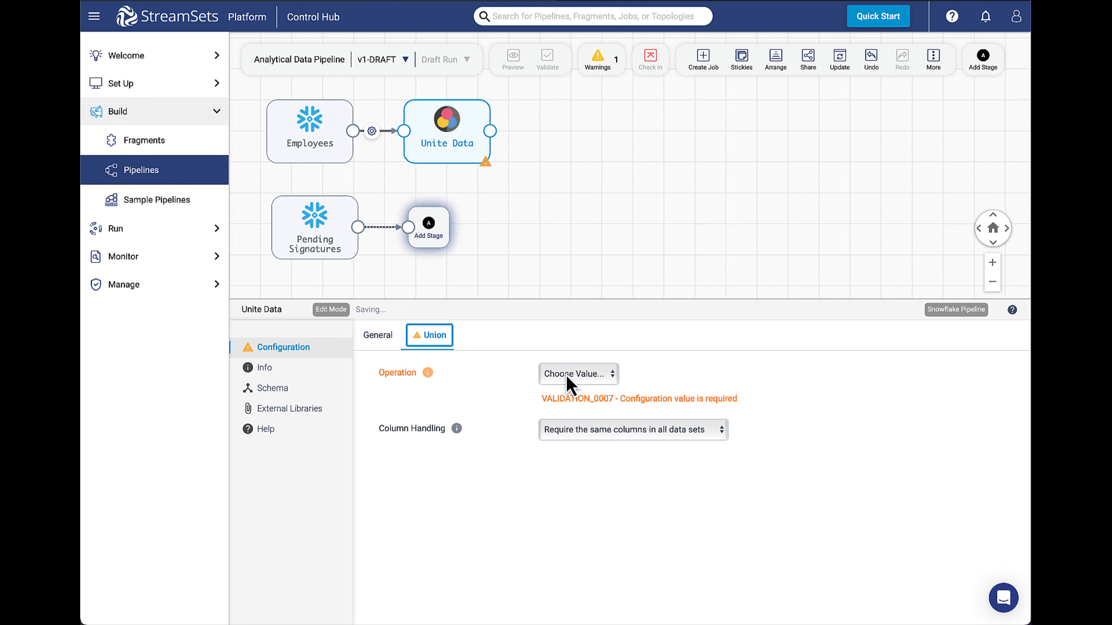
click(596, 374)
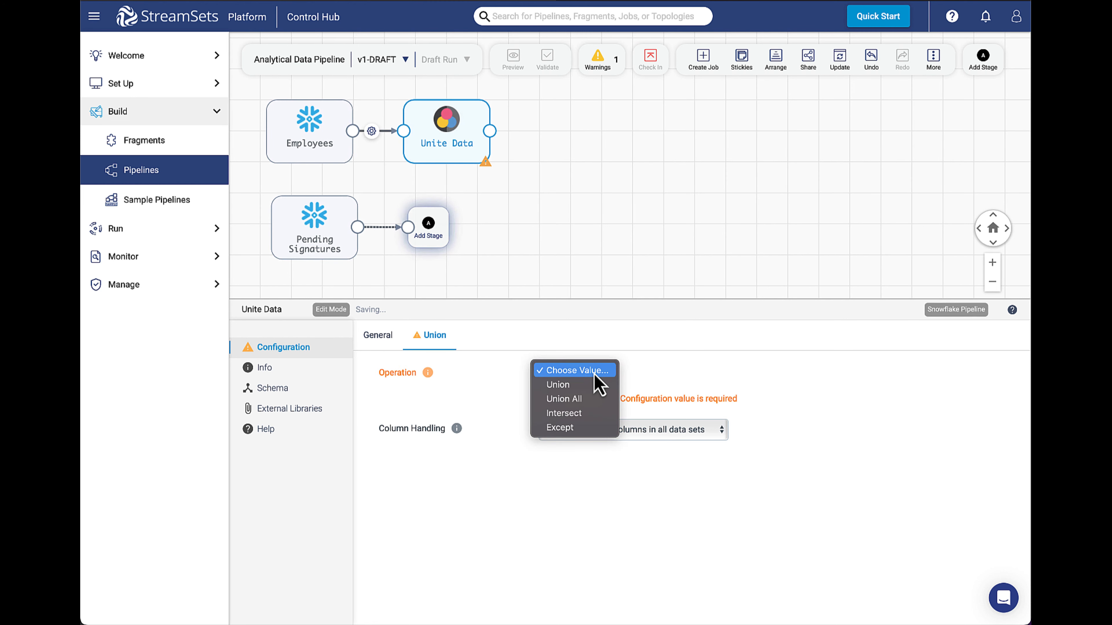
click(570, 428)
click(661, 434)
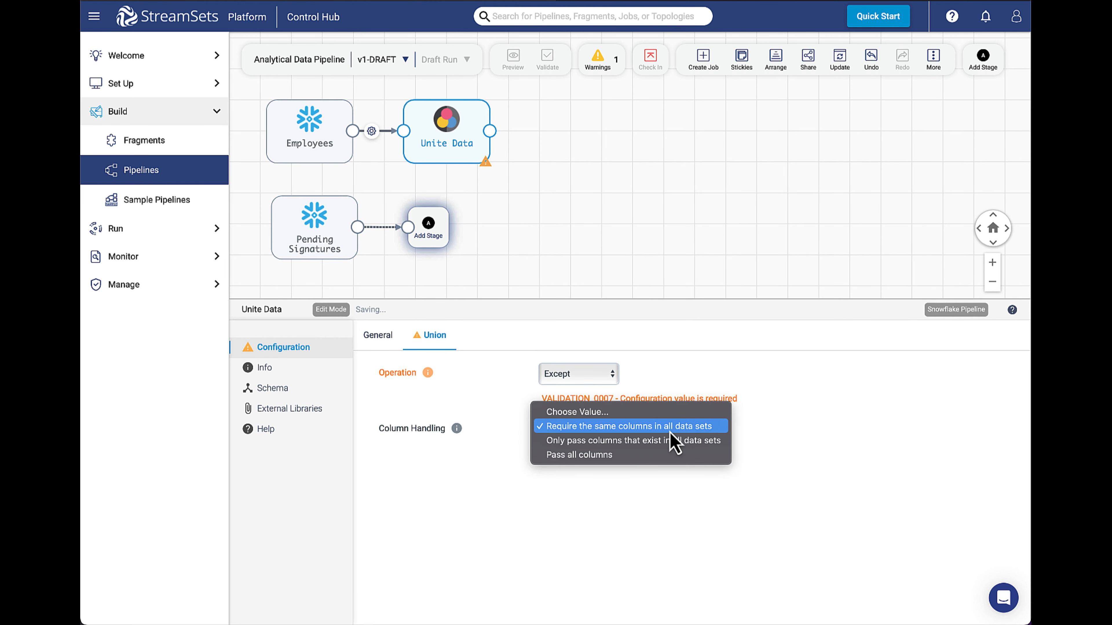
click(692, 429)
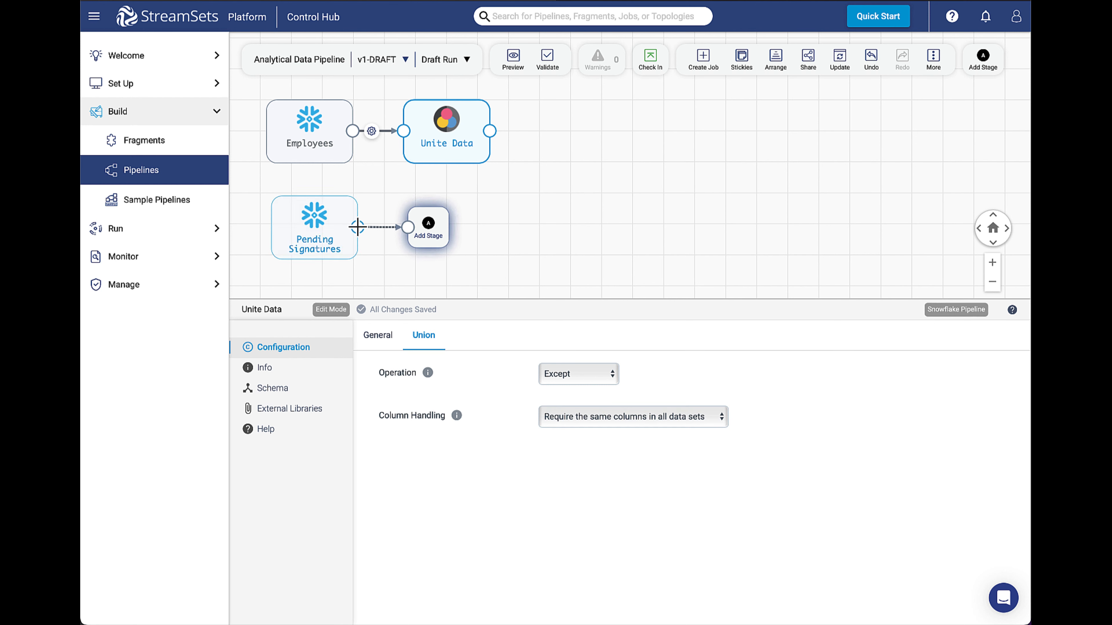
Connect the Pending Signatures origin to Unite Data as its second input
drag(357, 227, 389, 205)
drag(429, 146, 430, 149)
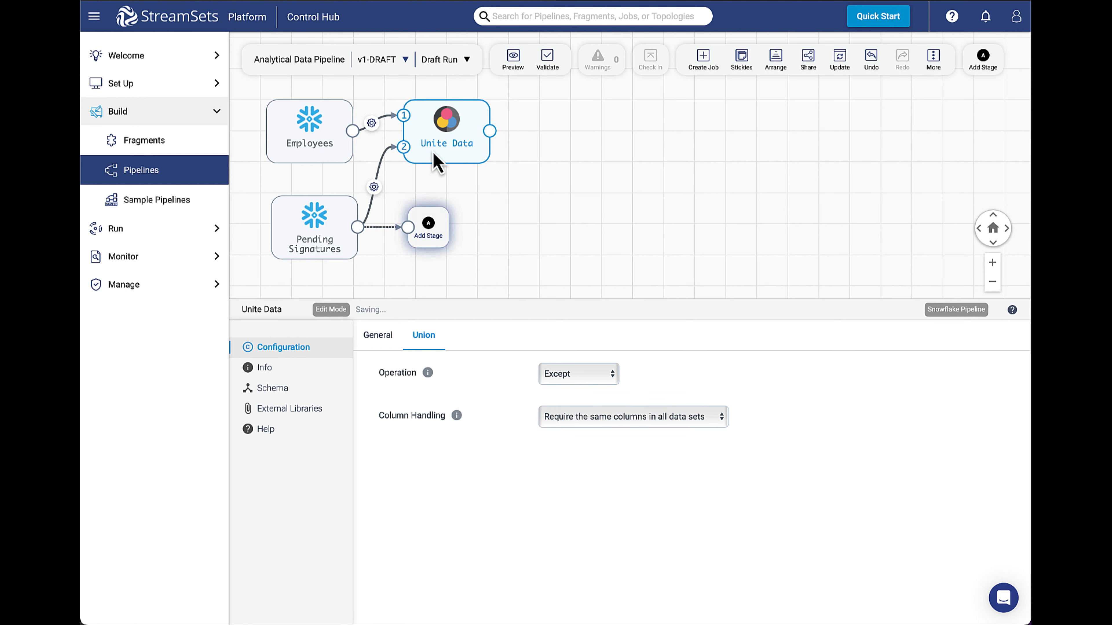
click(581, 234)
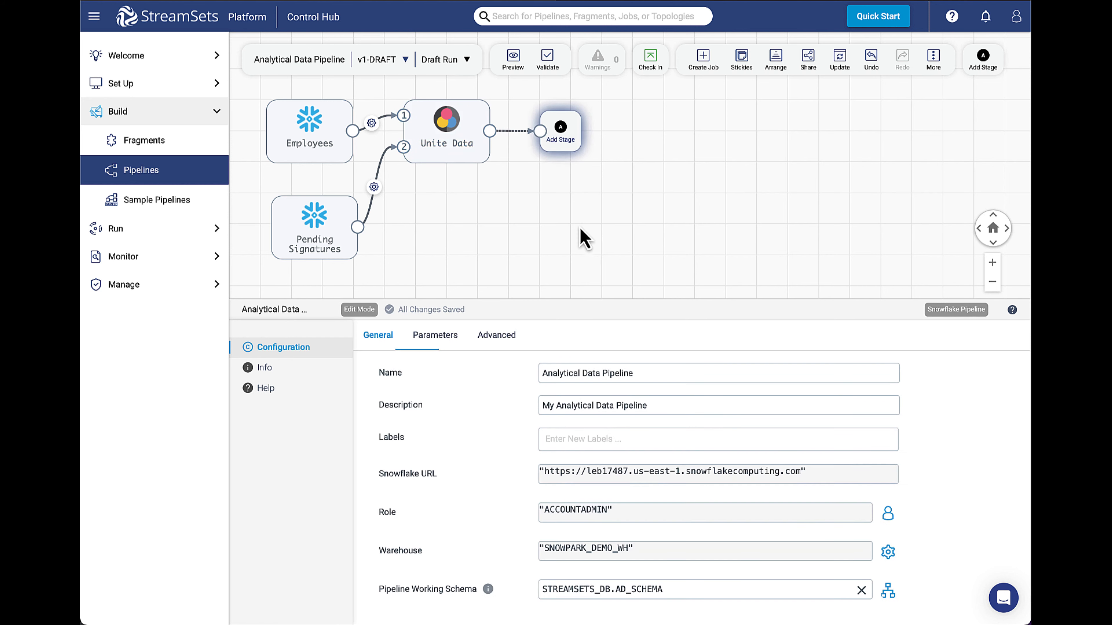
Add another Snowflake Table origin, place it below the Unite Data processor, and name it "Salaries"
click(990, 73)
click(803, 105)
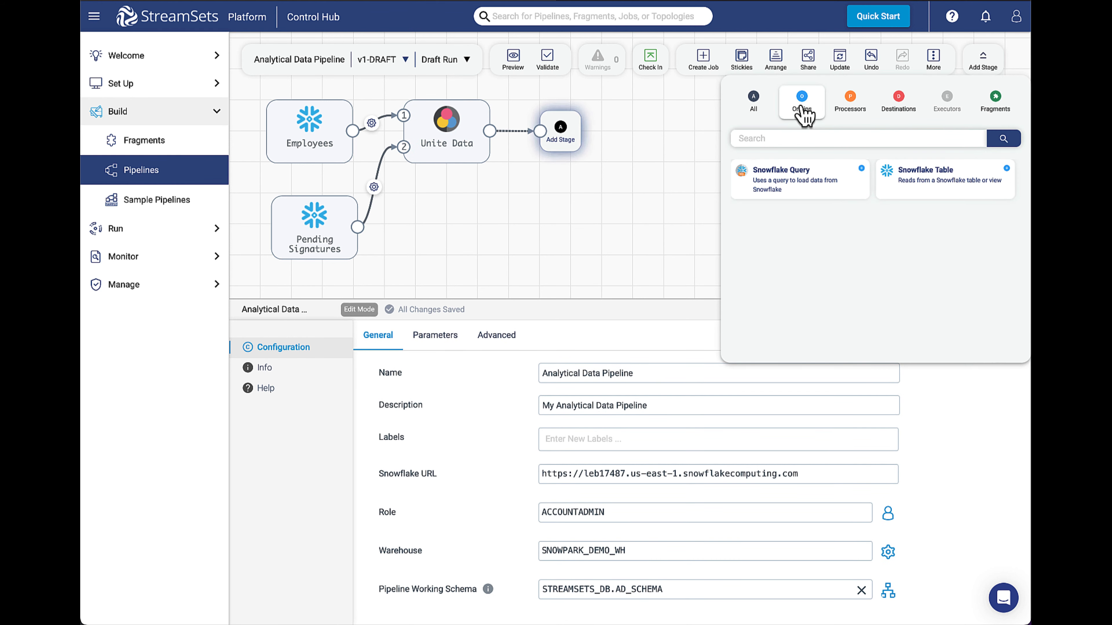
click(939, 184)
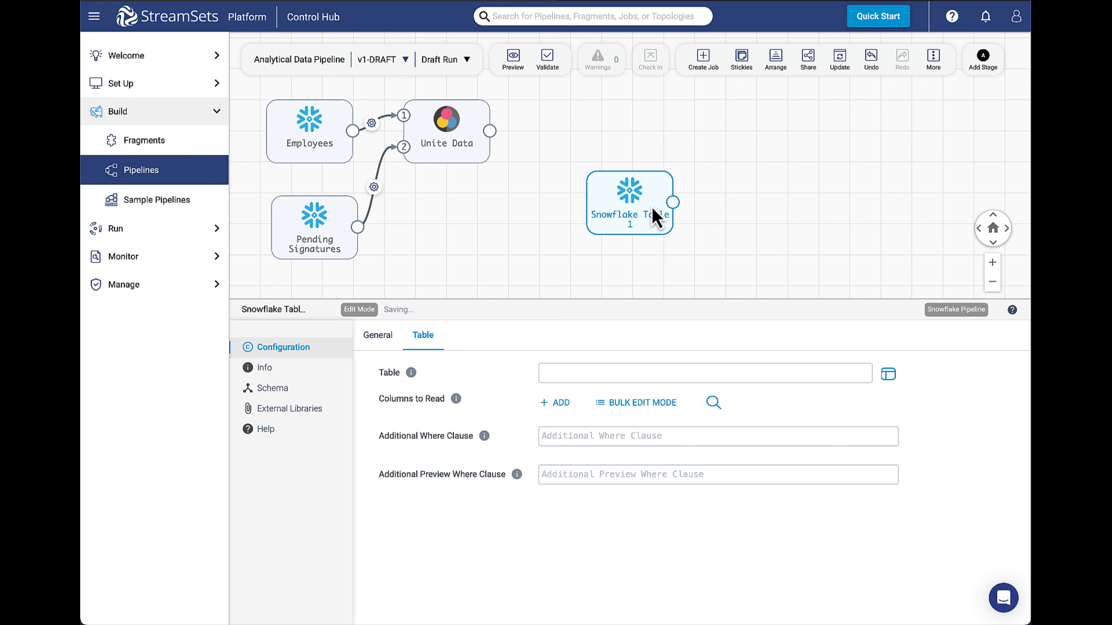
drag(629, 210, 428, 283)
click(386, 341)
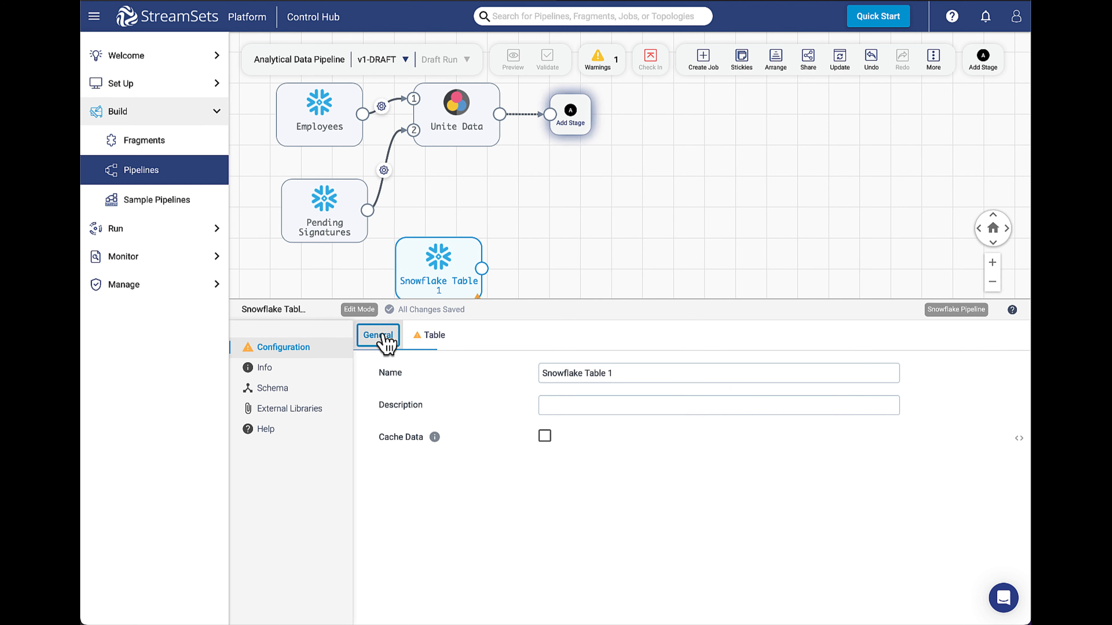
click(624, 373)
key(ctrl+a)
text(Salaries)
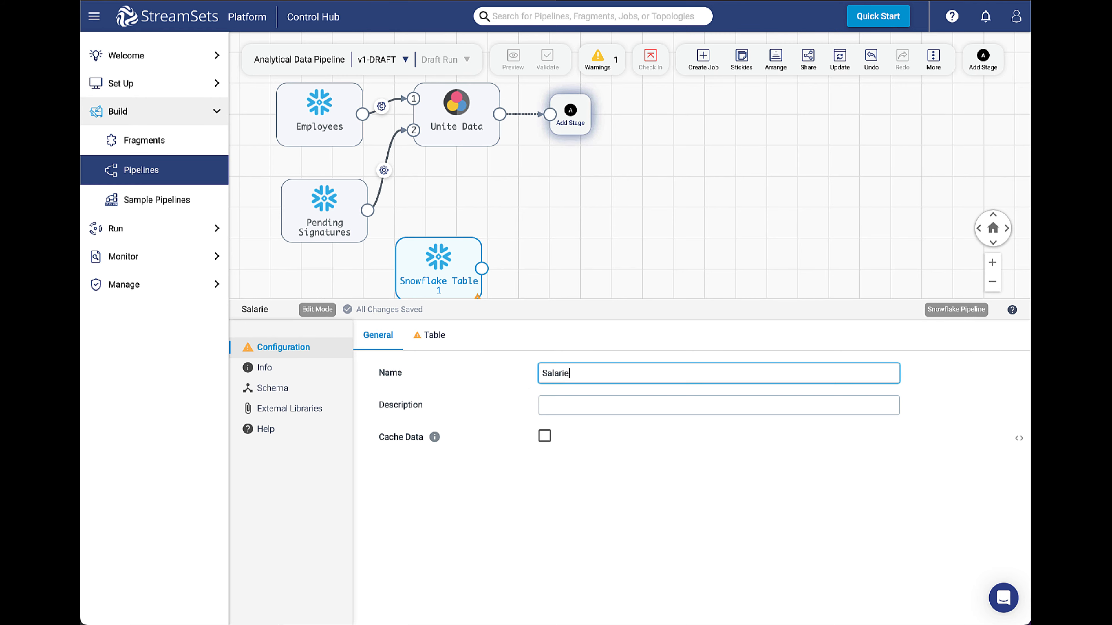
Set the Salaries origin to read database STREAMSETS_DB, schema AD_SCHEMA, table SALARIES
click(412, 331)
click(596, 376)
click(541, 267)
text(STR)
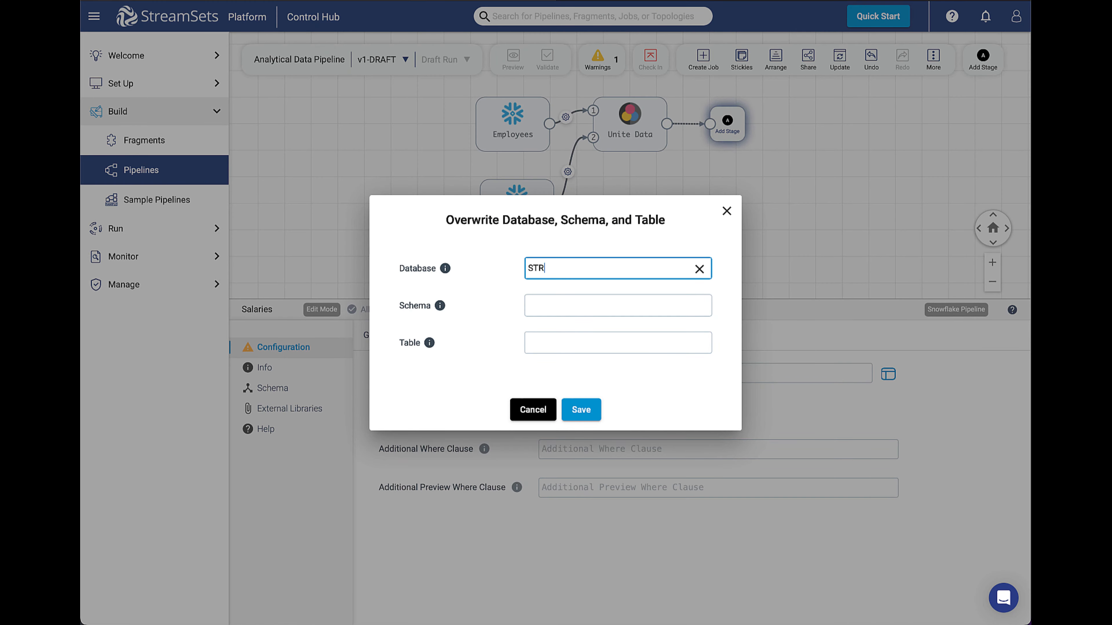
text(EAMSETS_DB)
click(573, 296)
text(AD_SCHEM)
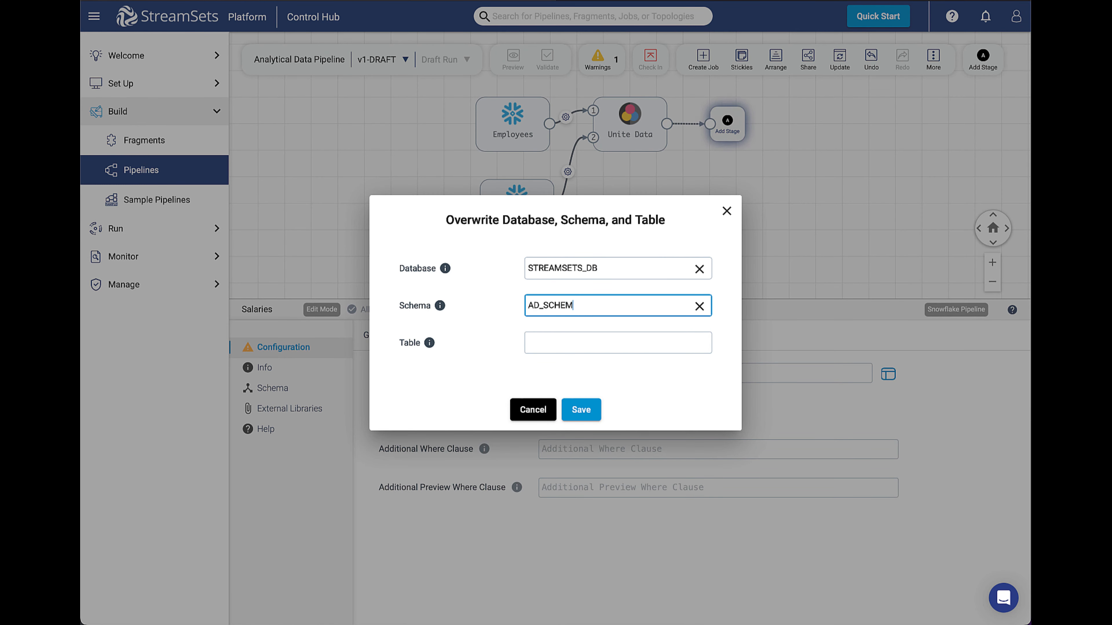
text(A)
click(570, 341)
text(SALAR)
click(580, 409)
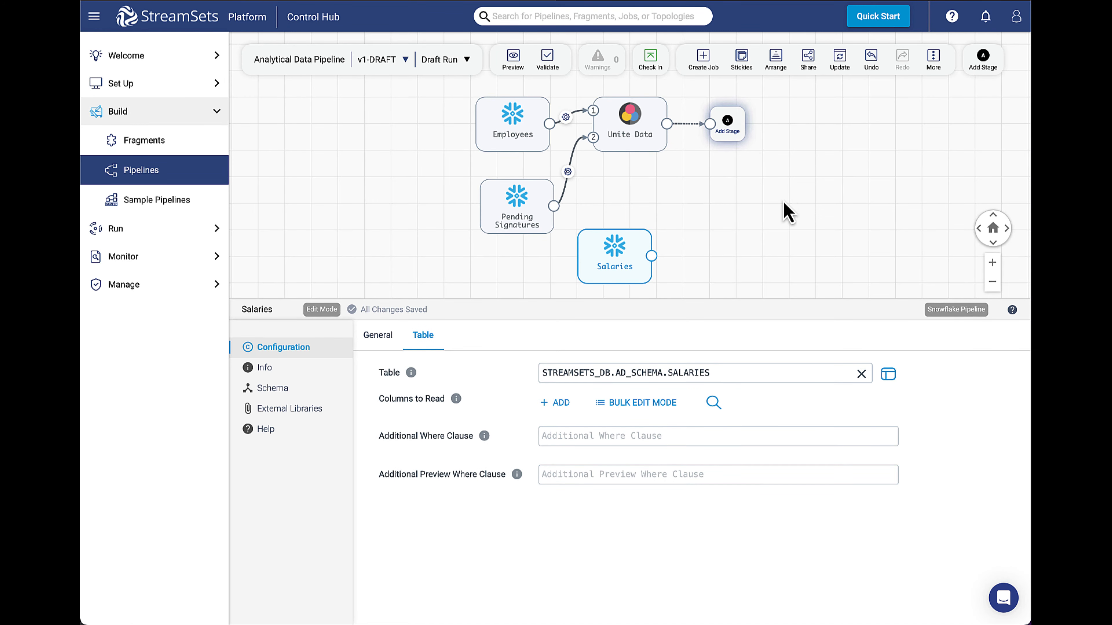
Add a Join processor after Unite Data and connect the Salaries origin as its second input
drag(788, 212, 696, 210)
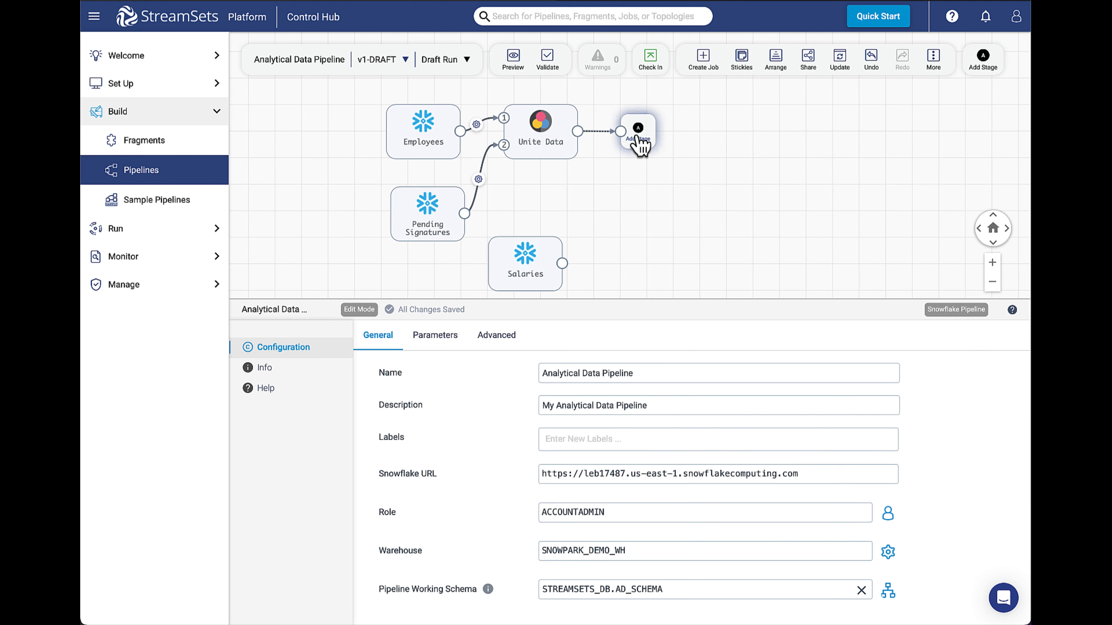
click(639, 137)
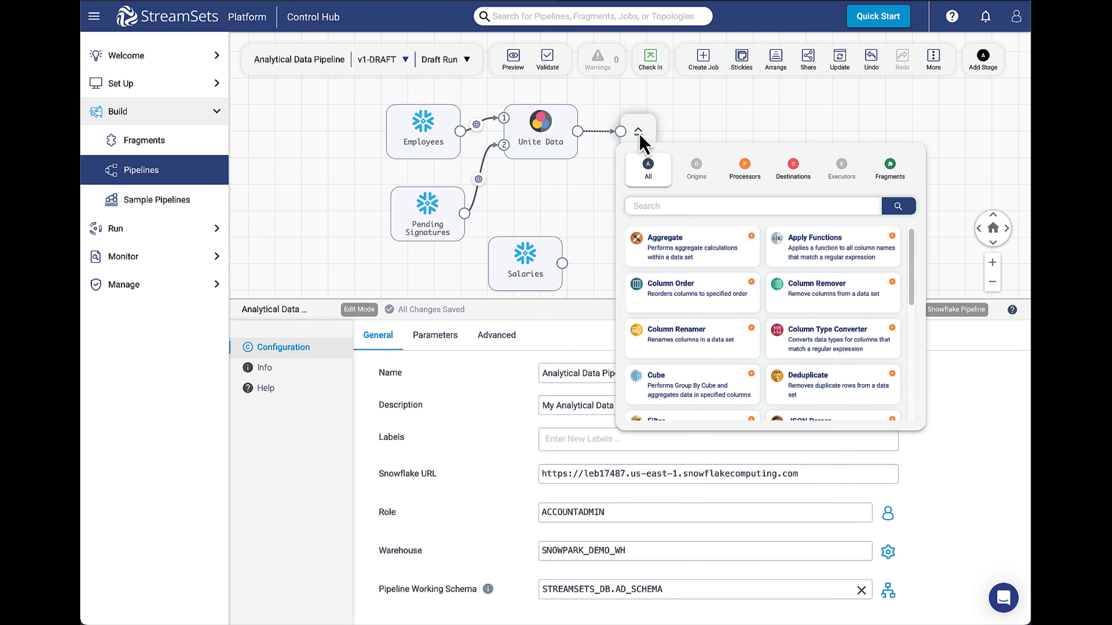
click(744, 172)
drag(911, 272, 911, 330)
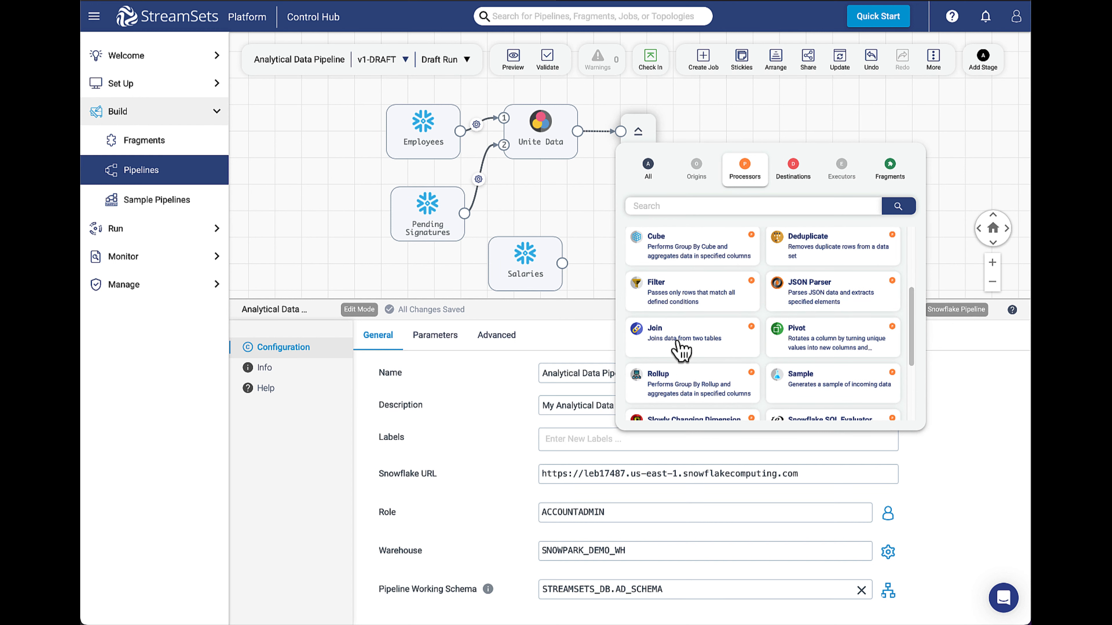
click(681, 349)
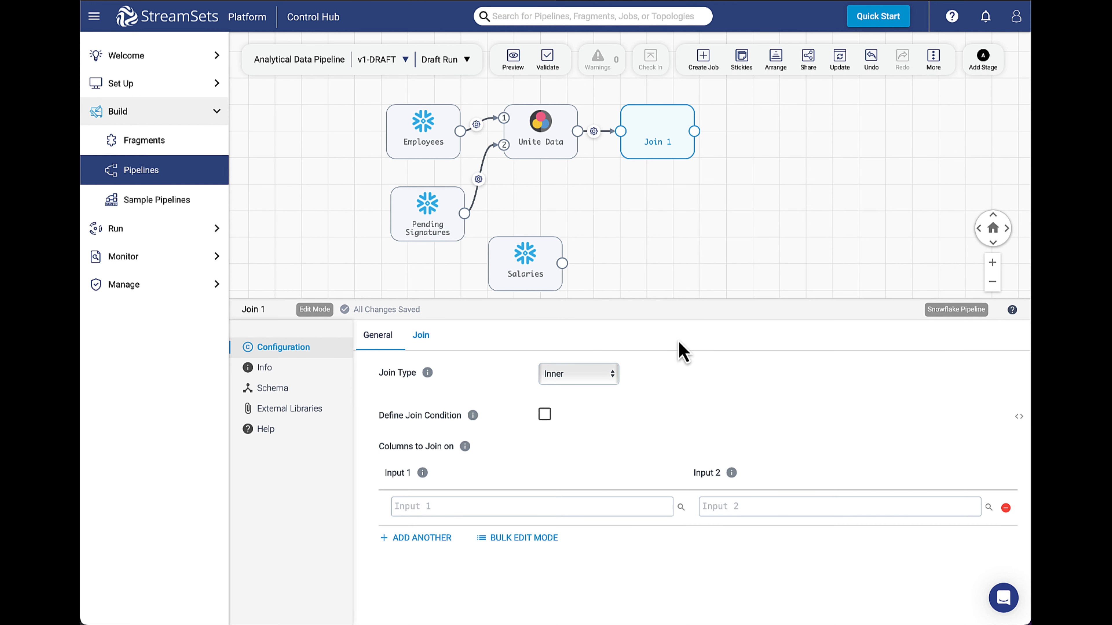
click(557, 262)
drag(650, 248, 733, 134)
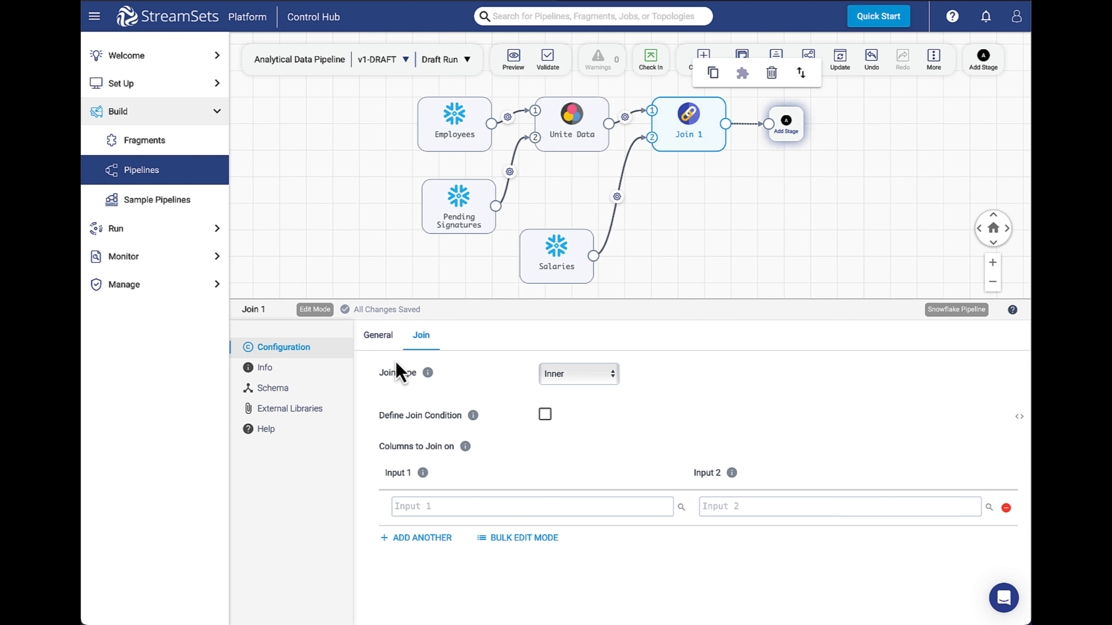
Rename the new Join processor as "Join Data"
click(381, 338)
drag(584, 373, 539, 377)
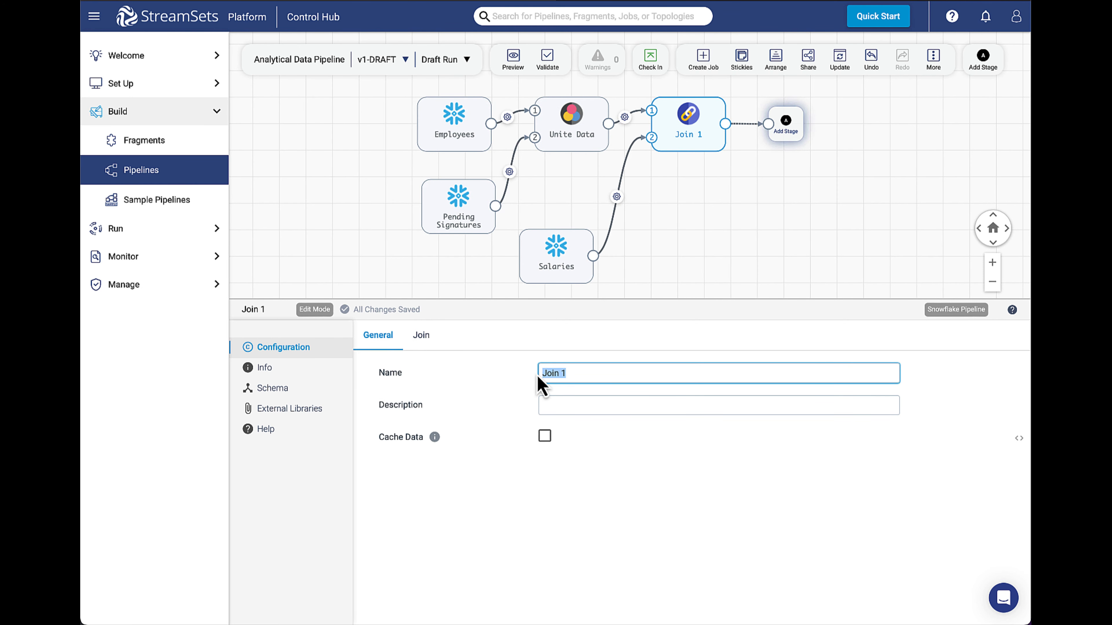
text(Join)
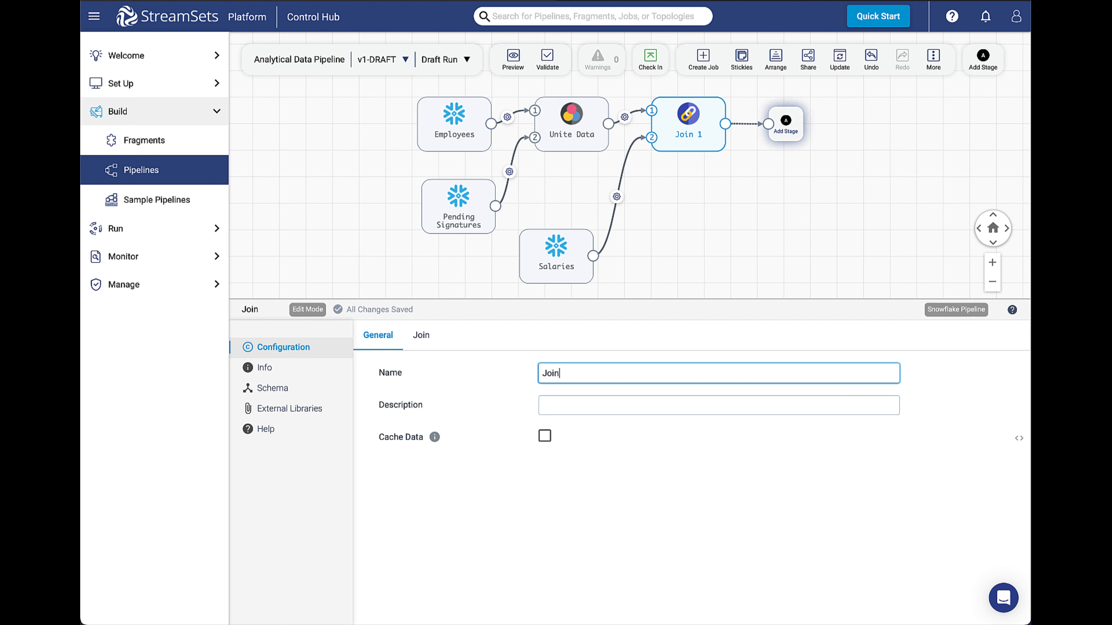
text( Data)
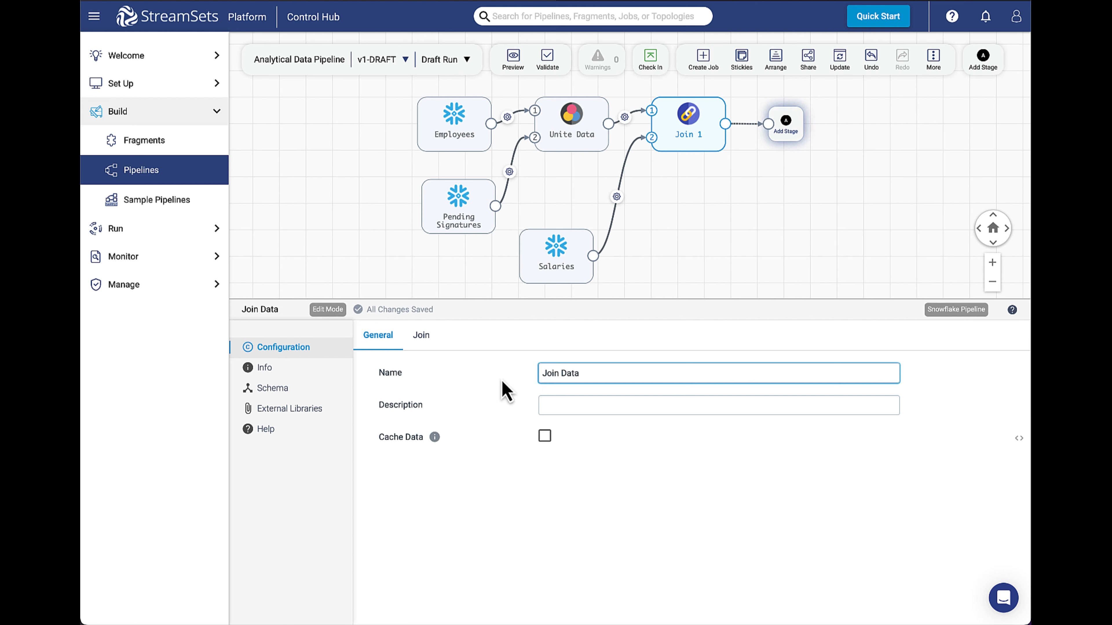
Configure Join Data as an inner join matching the employee column of input 1 with the employee column of input 2
click(422, 344)
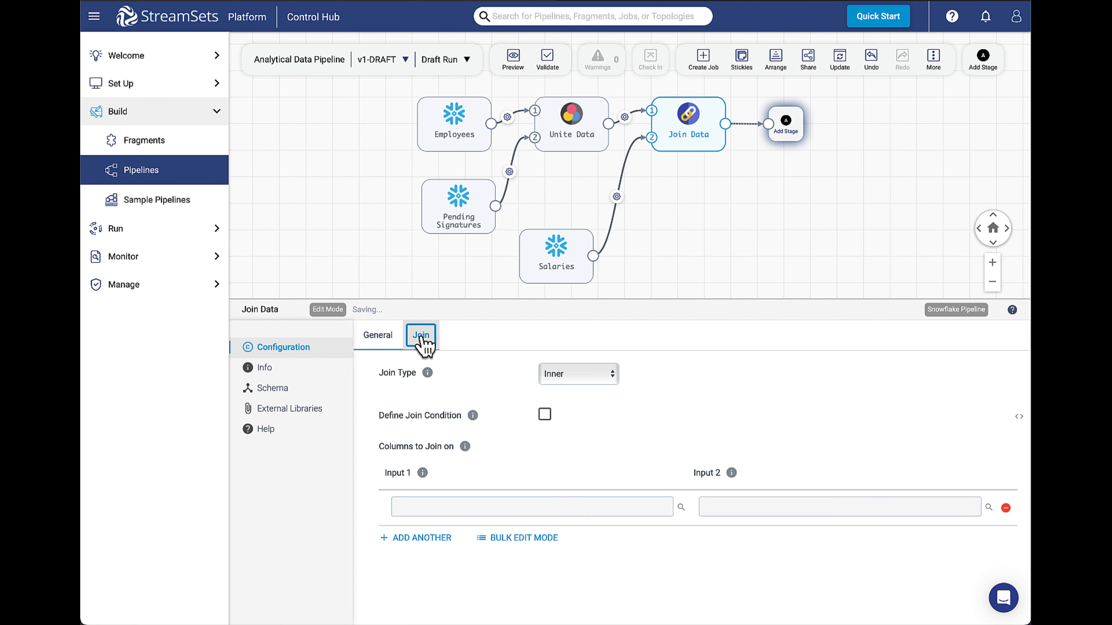
click(573, 376)
click(579, 382)
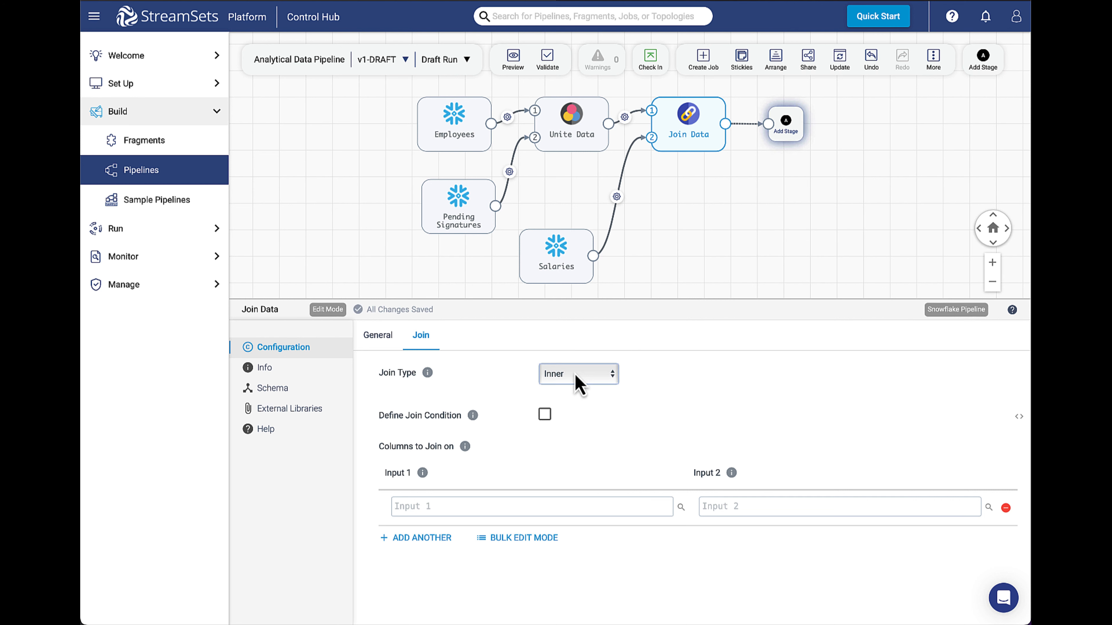
click(489, 507)
text(employee)
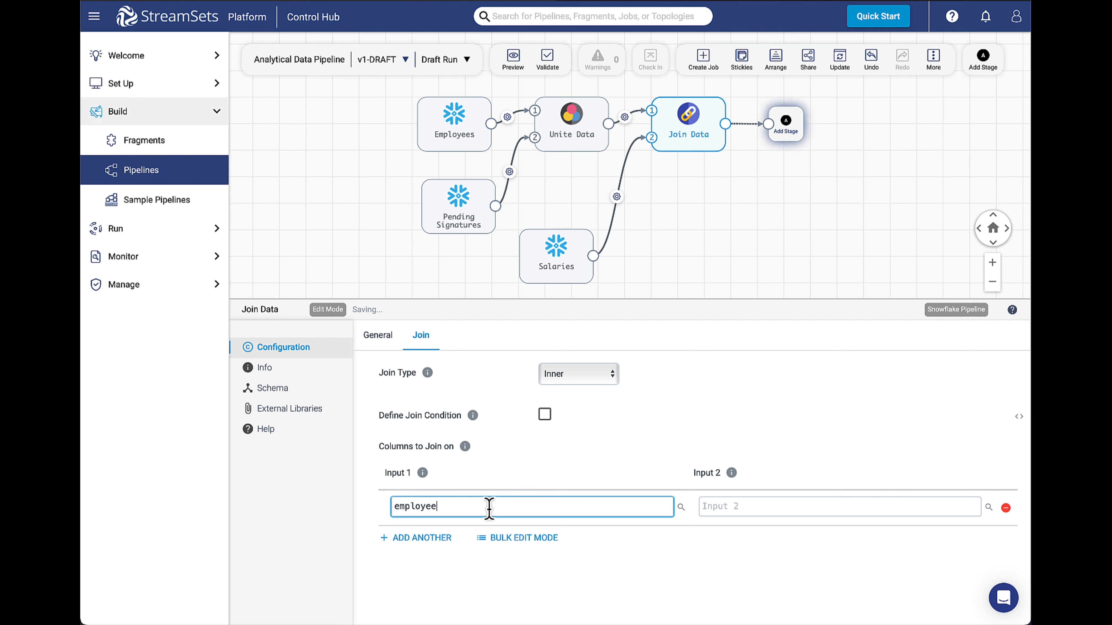
click(757, 508)
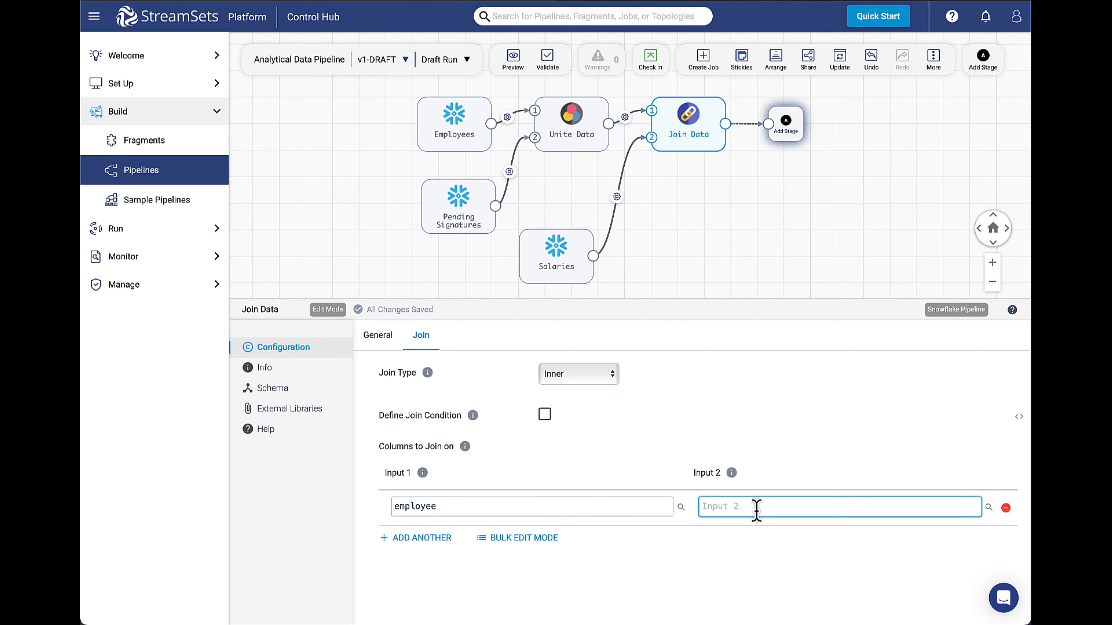
text(employee)
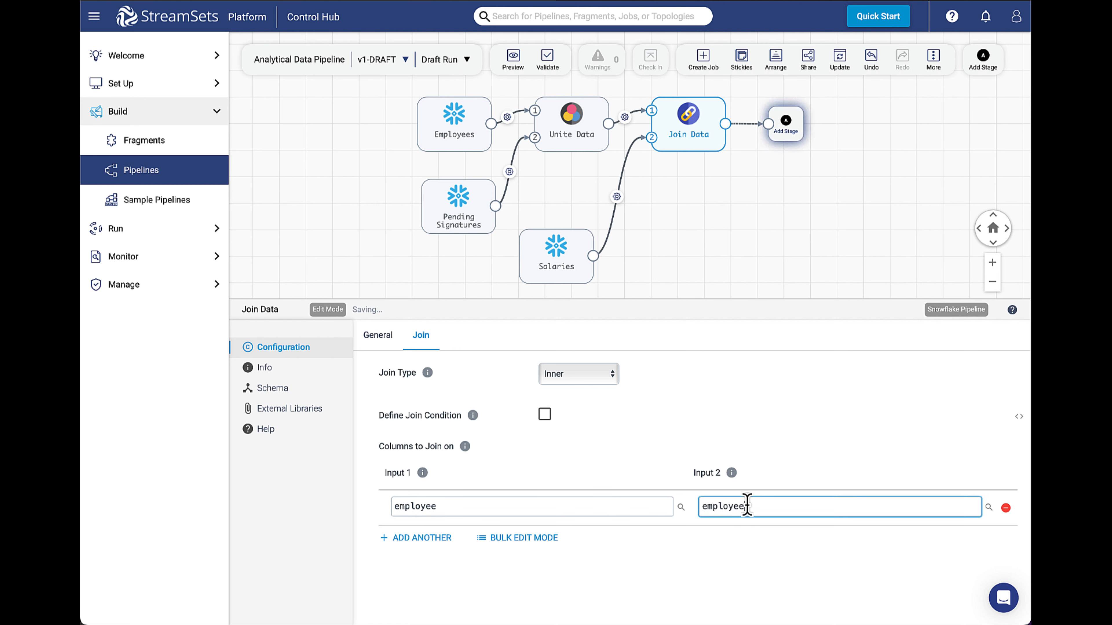
click(806, 230)
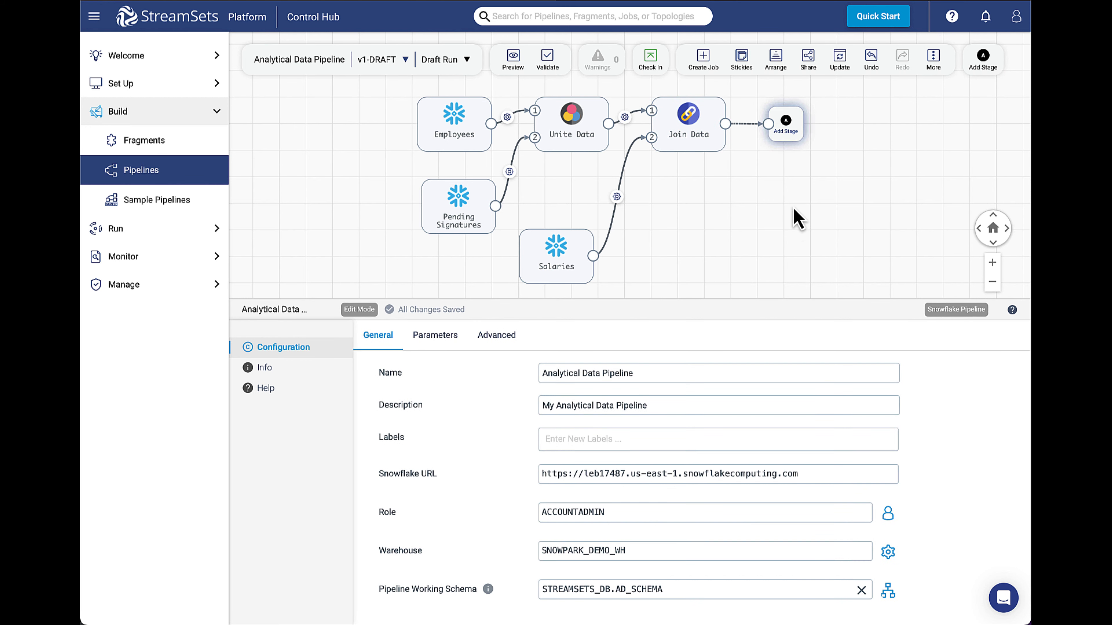
Add an Aggregate processor after Join Data and name it "Aggr"
click(787, 127)
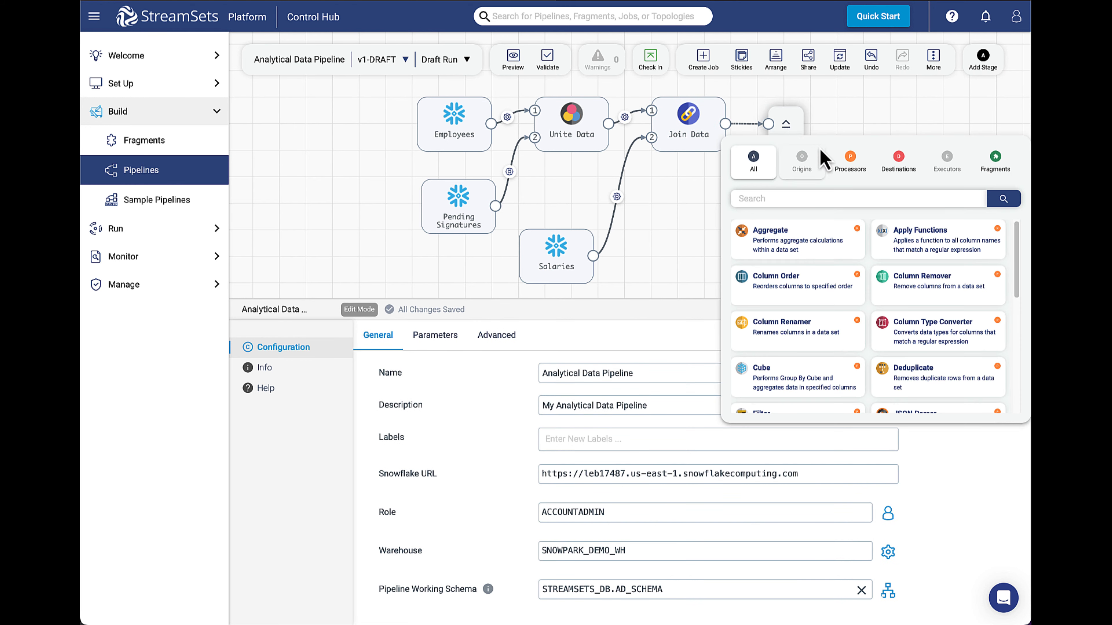
click(849, 162)
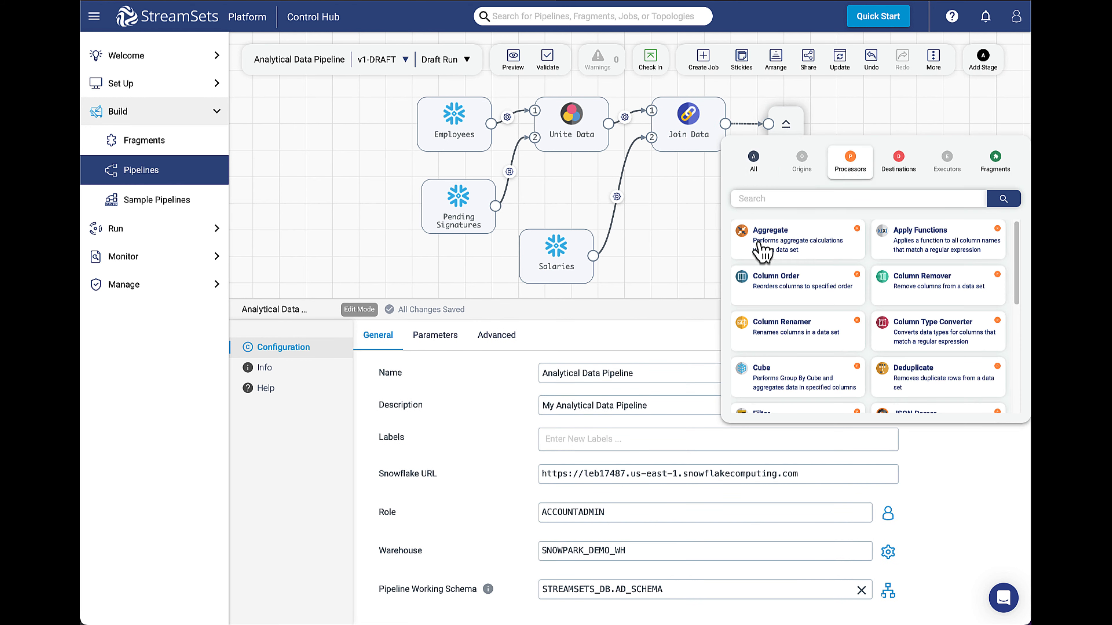
click(763, 253)
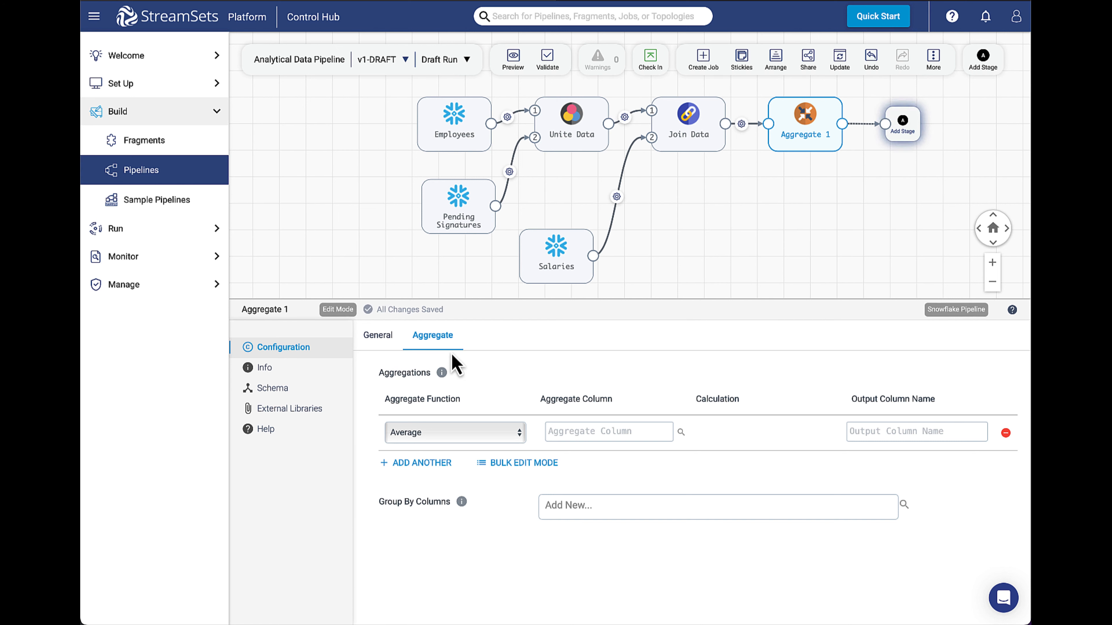
click(376, 338)
drag(591, 374, 481, 385)
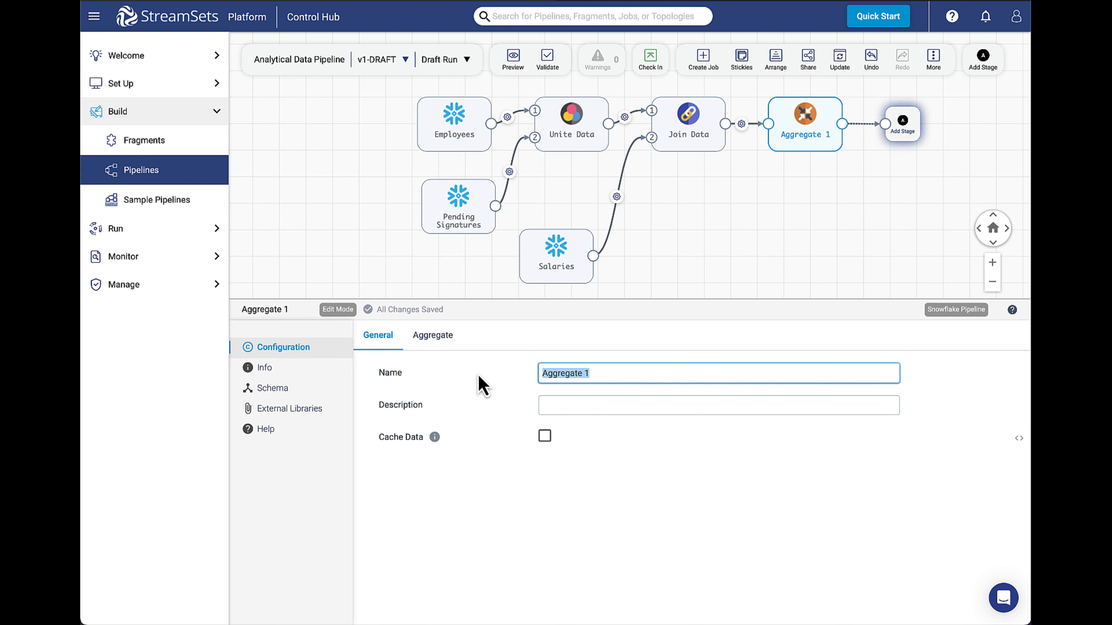
text(Aggr)
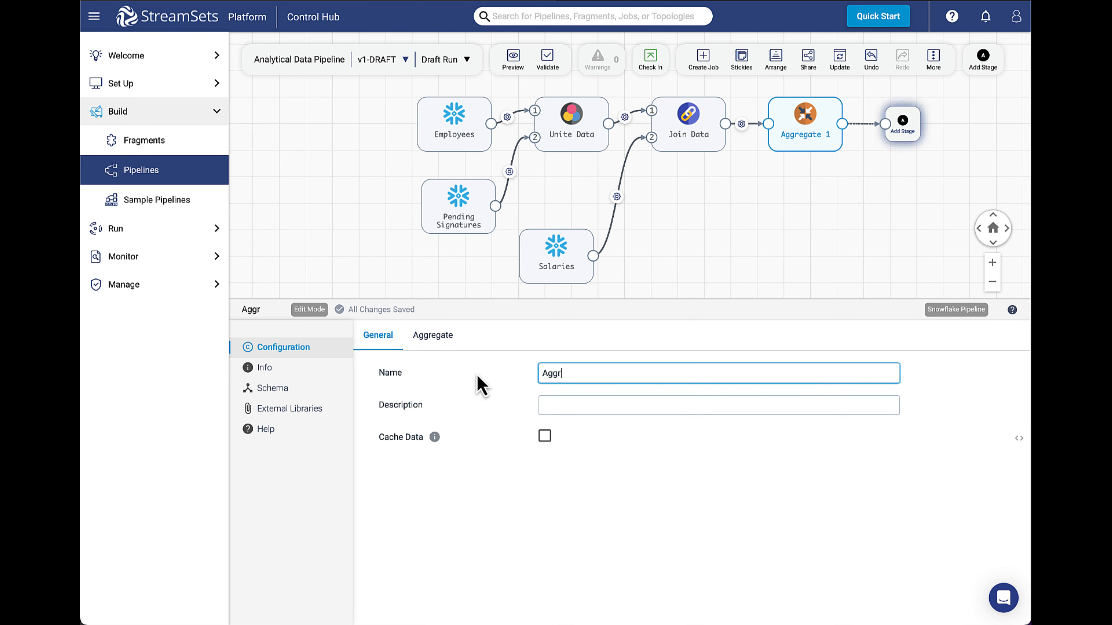
Set the Aggr aggregation to Sum of the salary column, with salary as the output column name
click(442, 338)
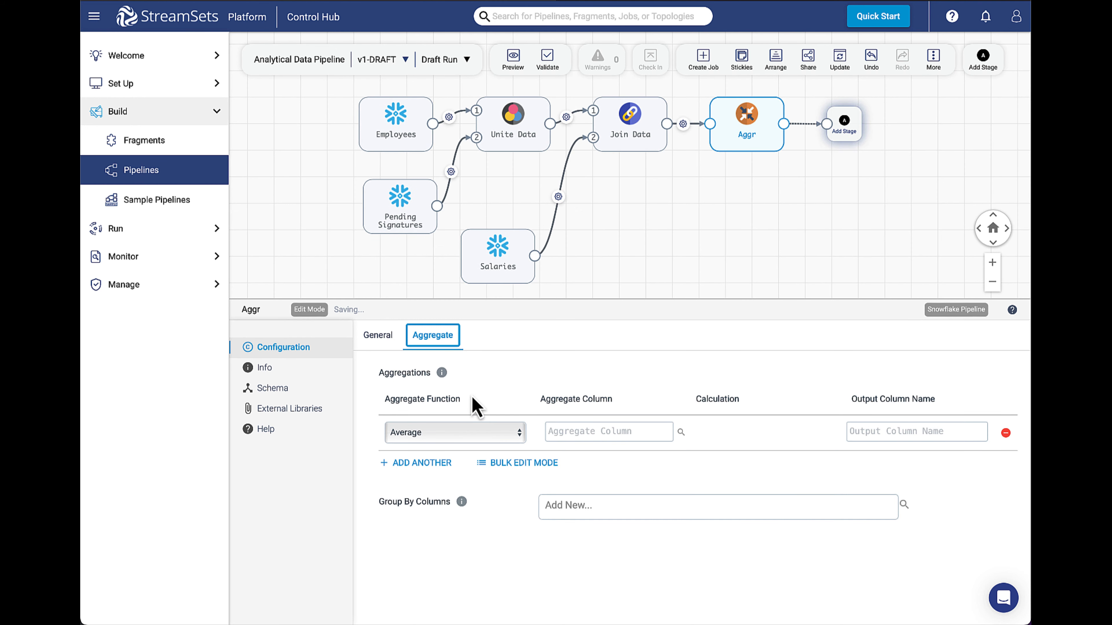
click(480, 436)
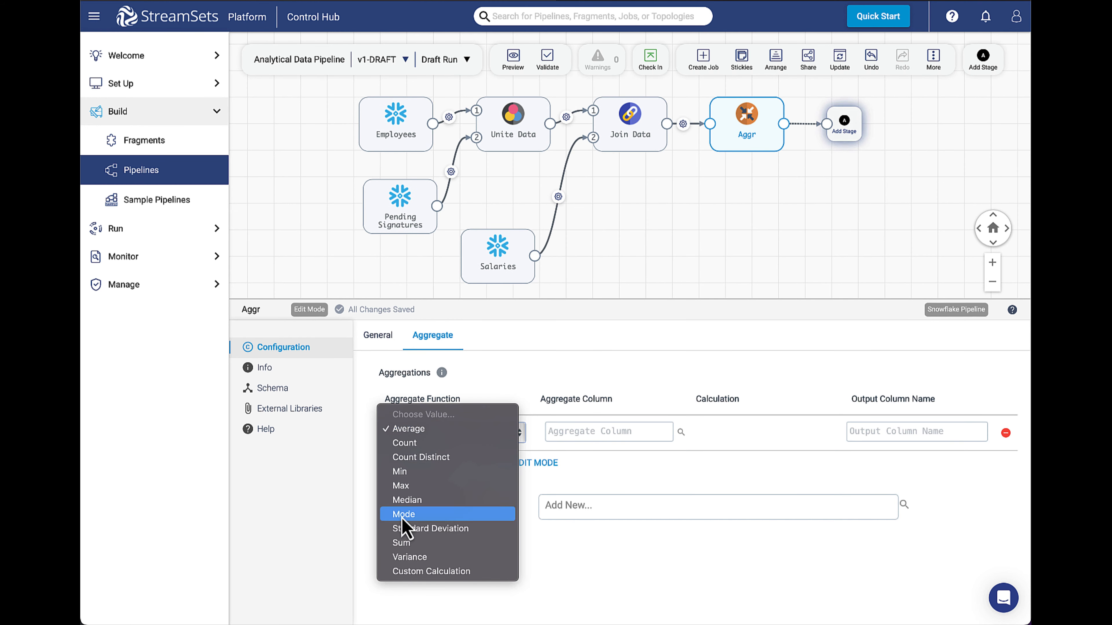
click(412, 543)
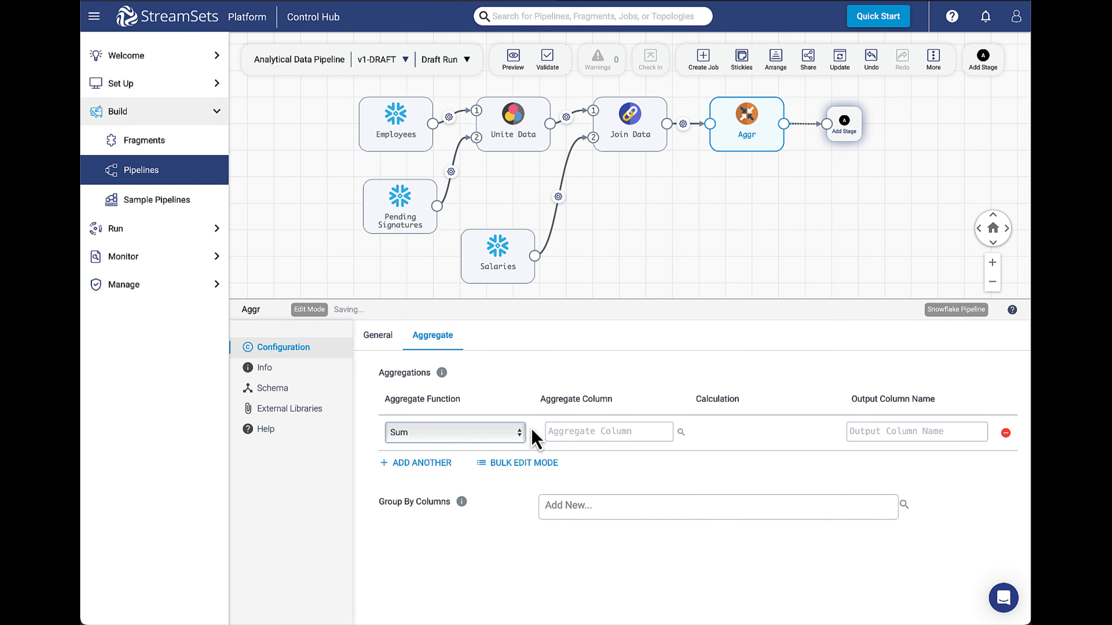
click(568, 432)
text(salary)
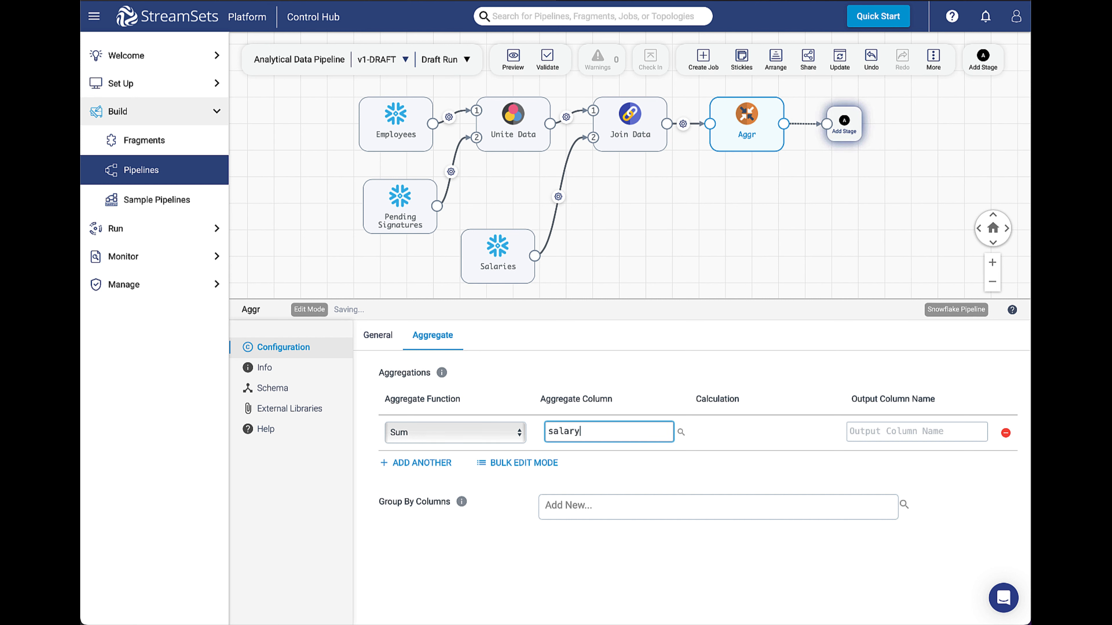
click(873, 429)
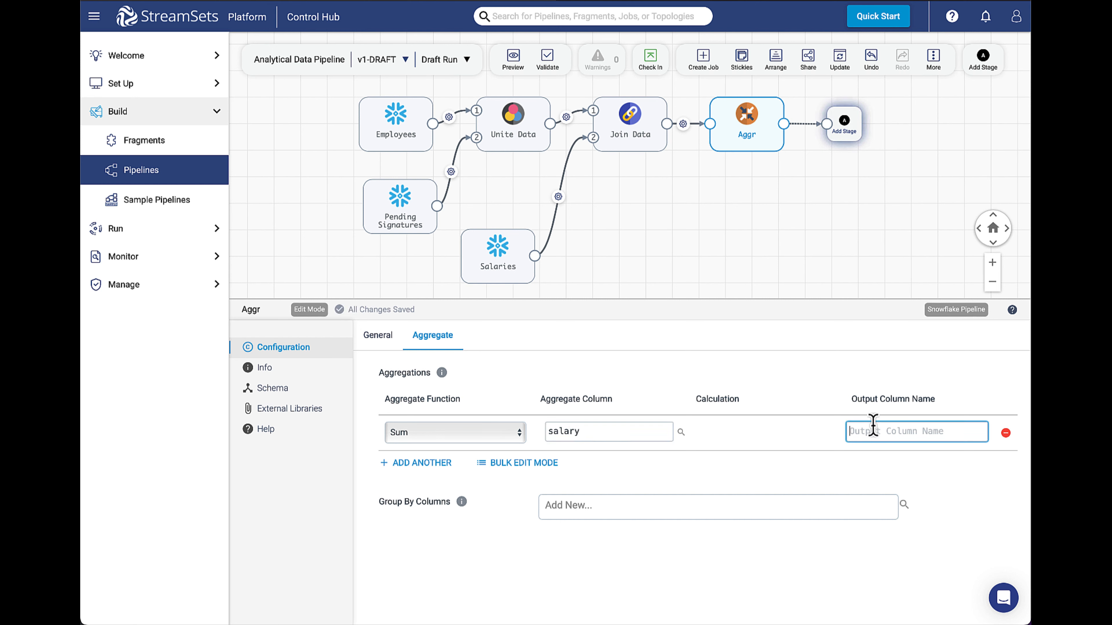
text(salary)
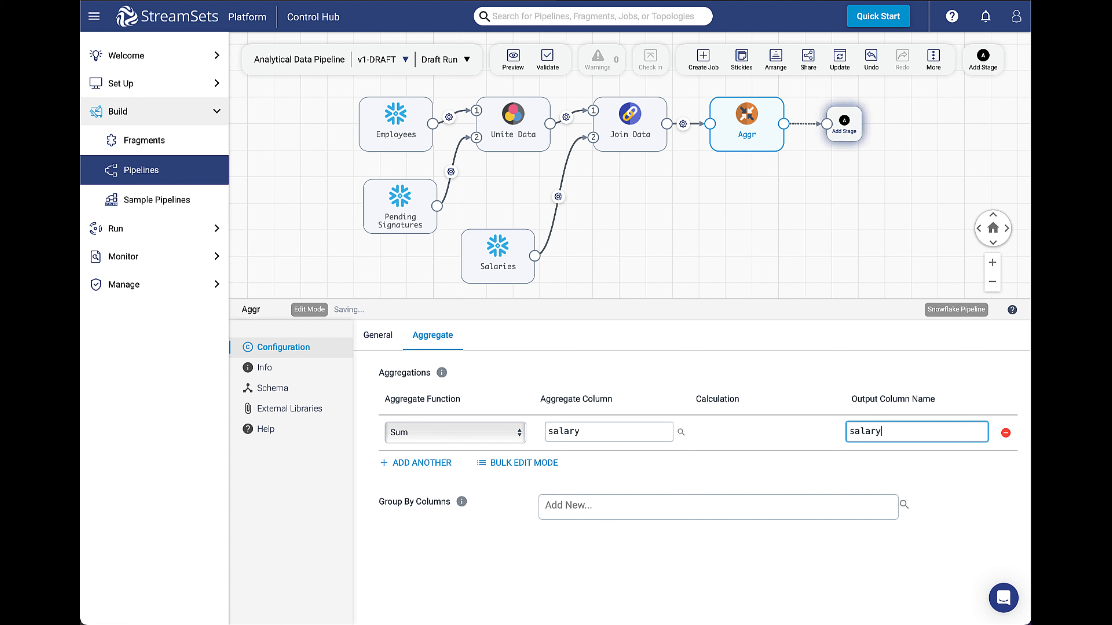
Group the aggregation by the t1_employee column
click(607, 503)
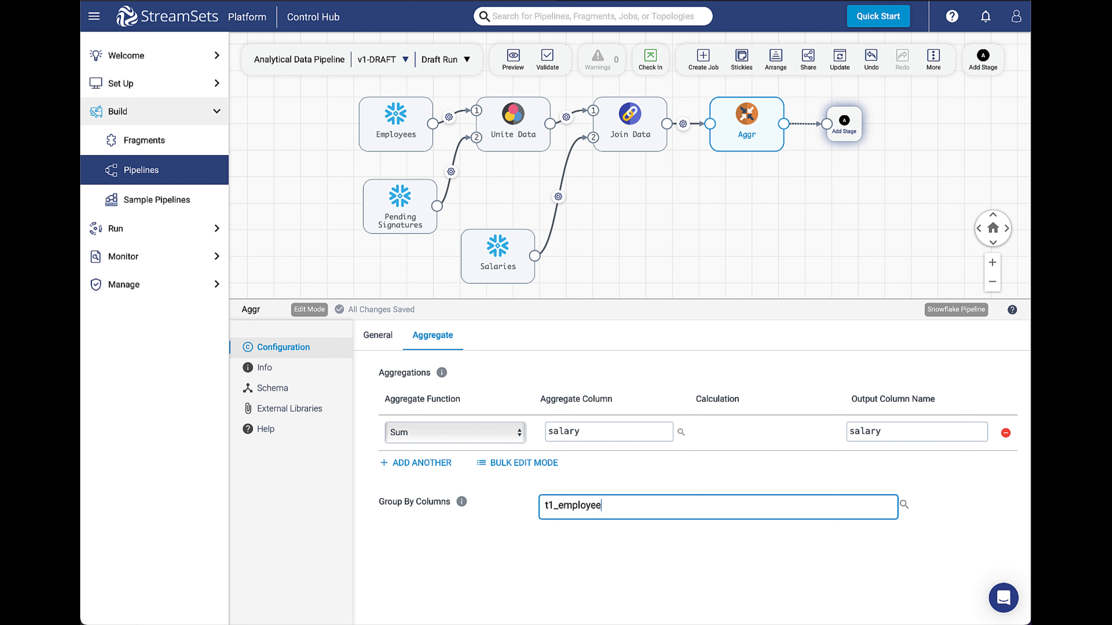
text(t1_employee)
key(Return)
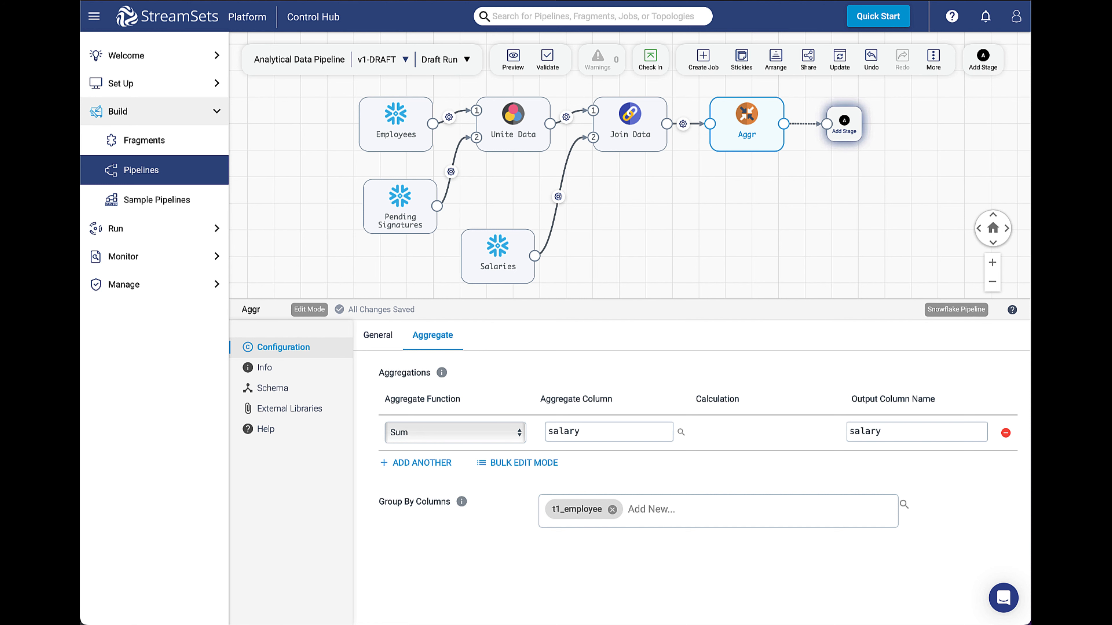
Add a Snowflake SQL Query processor after Aggr and name it "Query"
click(847, 134)
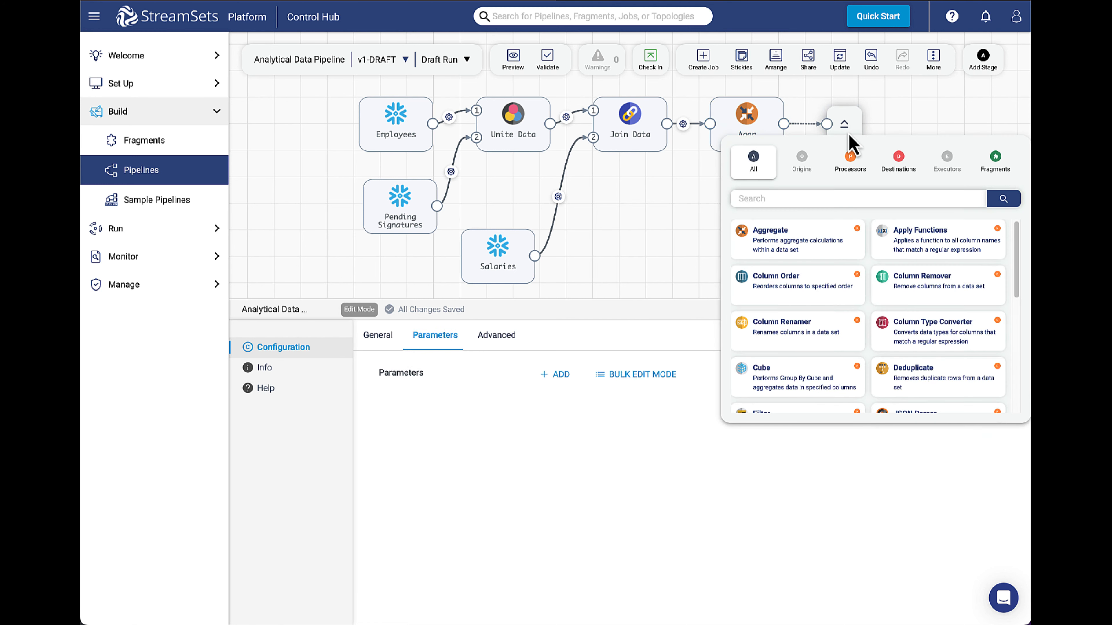
click(849, 158)
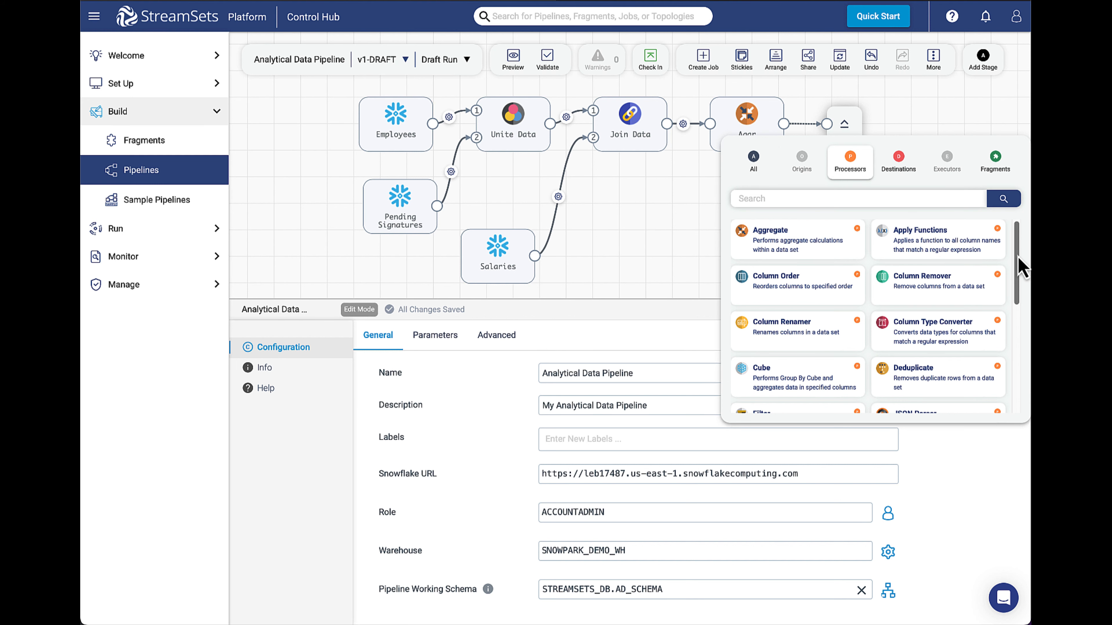
drag(1017, 237, 1012, 361)
click(793, 364)
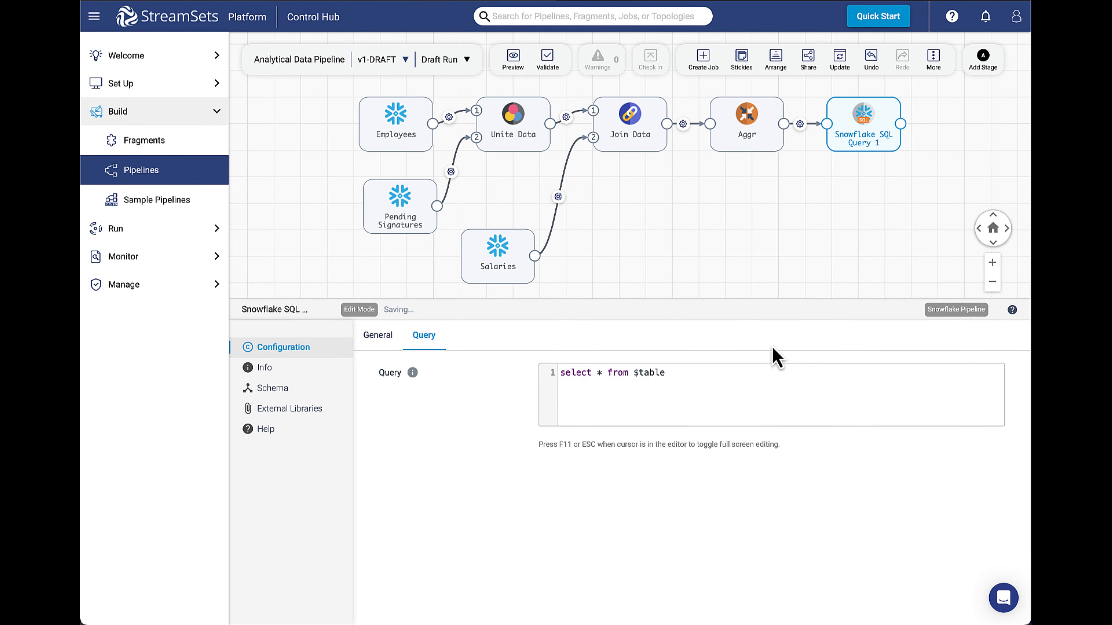
click(381, 344)
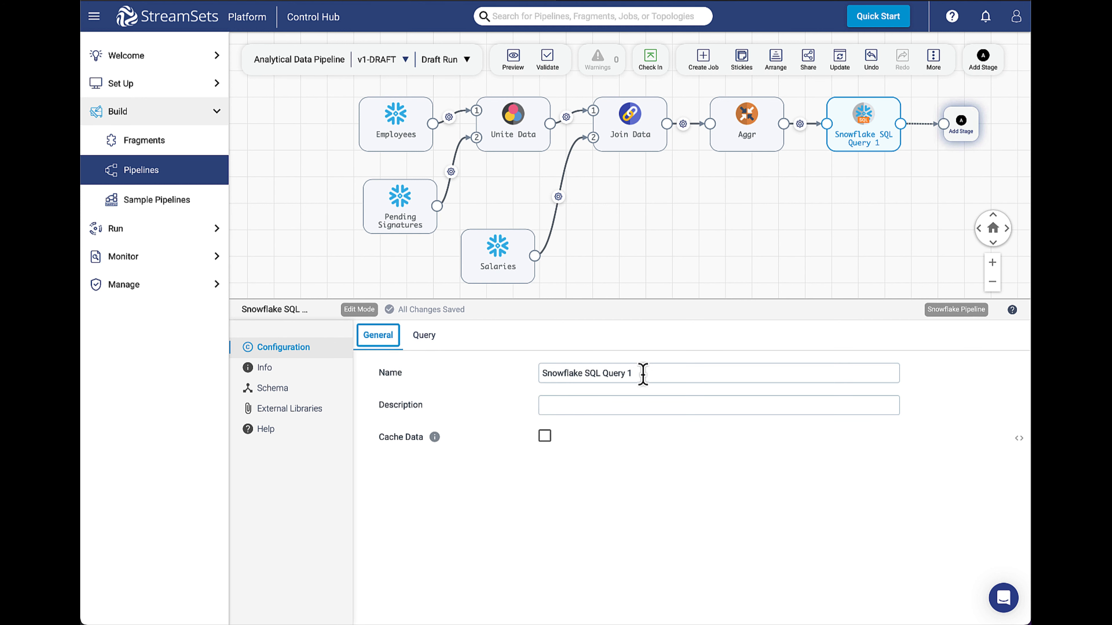
drag(642, 374, 457, 377)
text(Q)
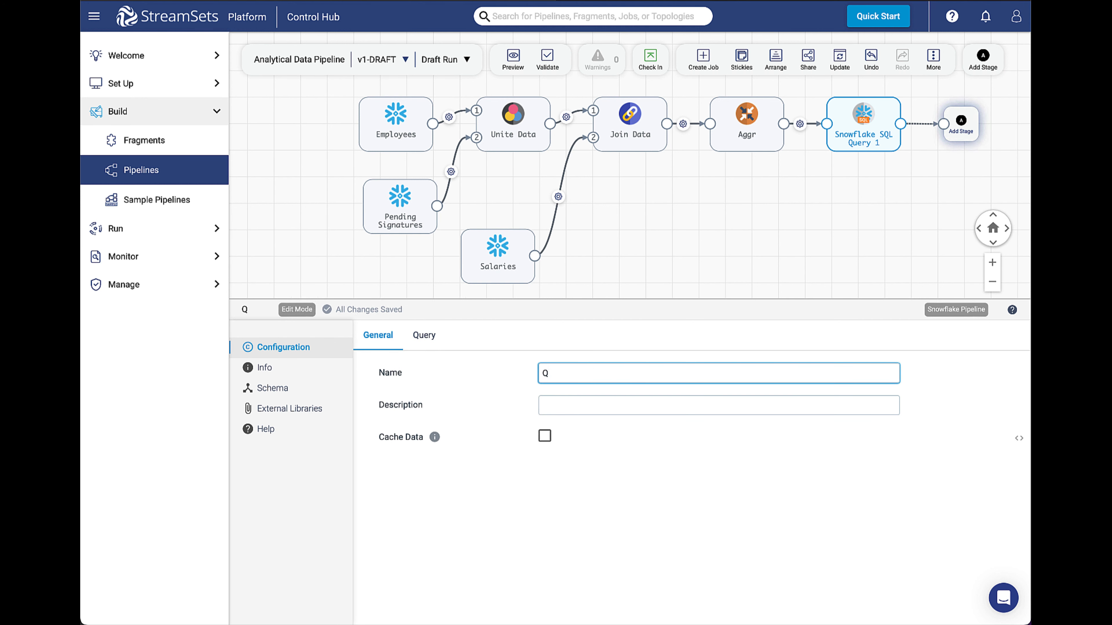
text(uery)
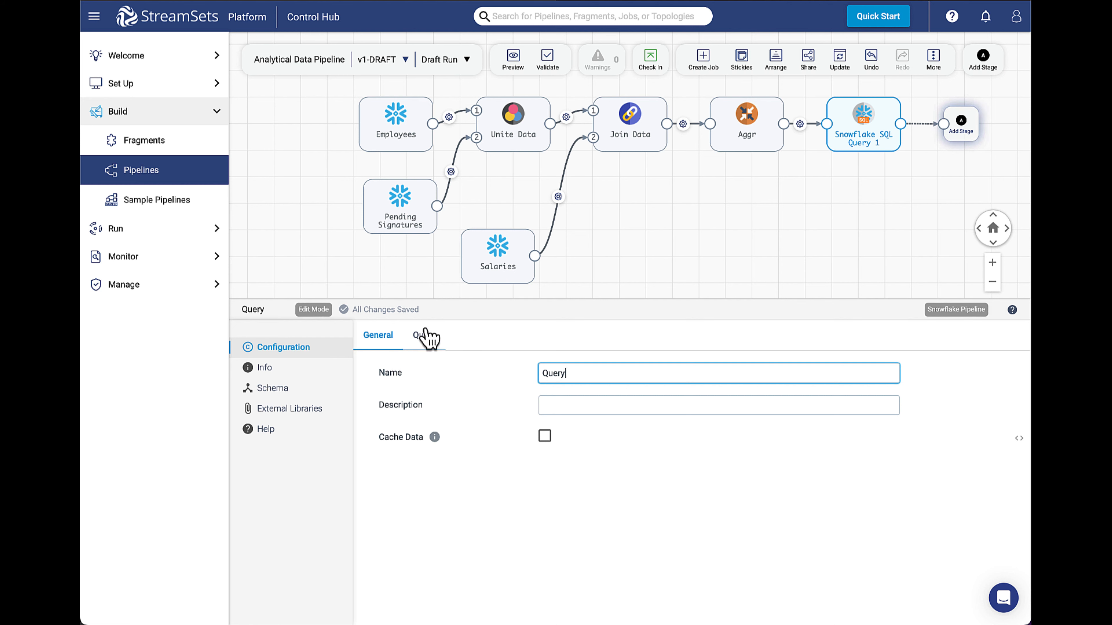
Replace the default SQL of the Query processor with "select encrypt_employee_udf(t1_employee), salary from $table"
click(427, 337)
drag(672, 376, 552, 375)
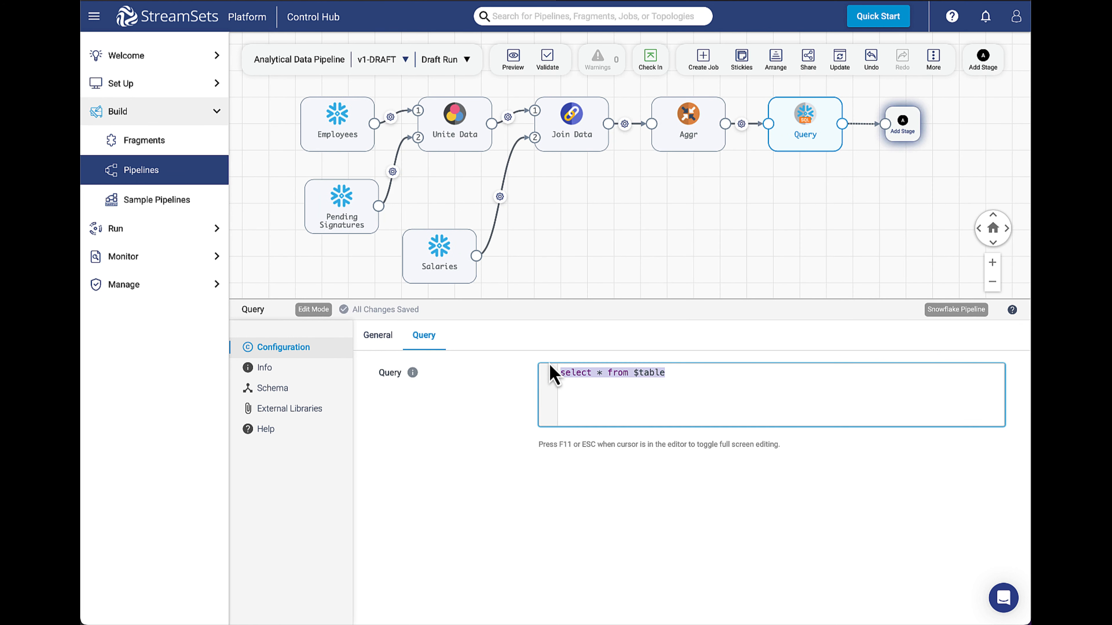
key(BackSpace)
text(select encrypt_employee_udf(t1_employee), salary from $table)
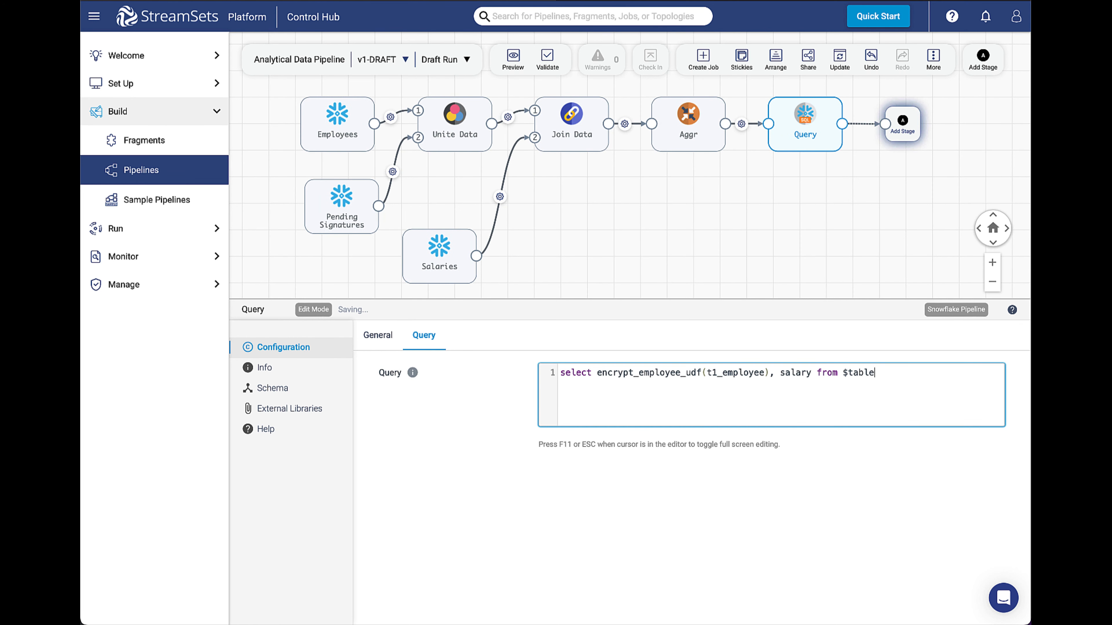
Add a Stream Selector processor after Query and name it "Select Salary"
click(736, 499)
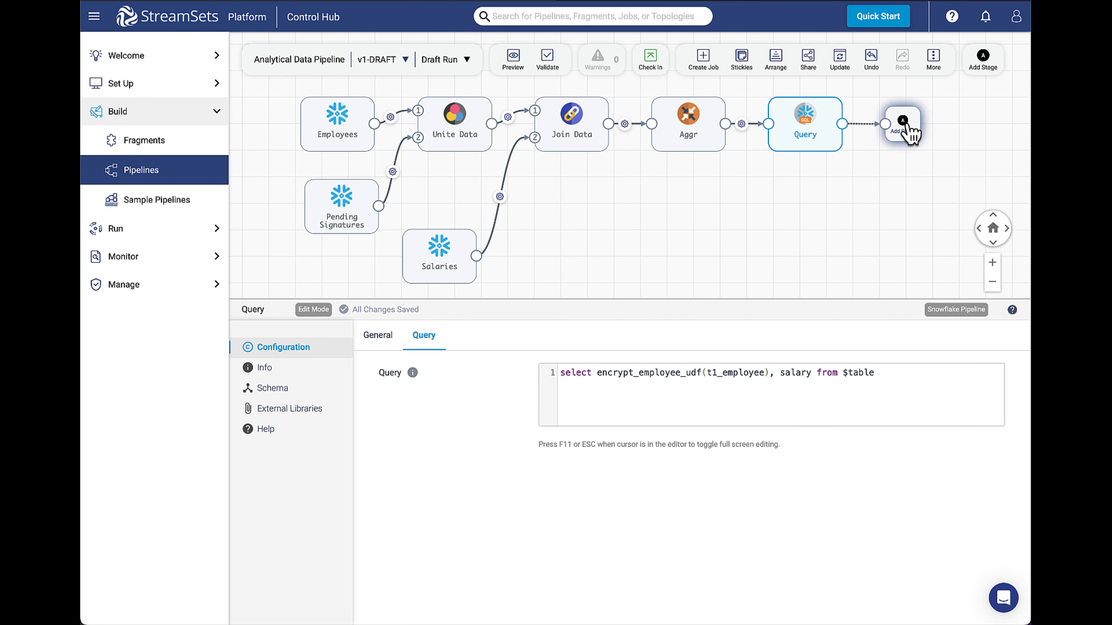
click(910, 133)
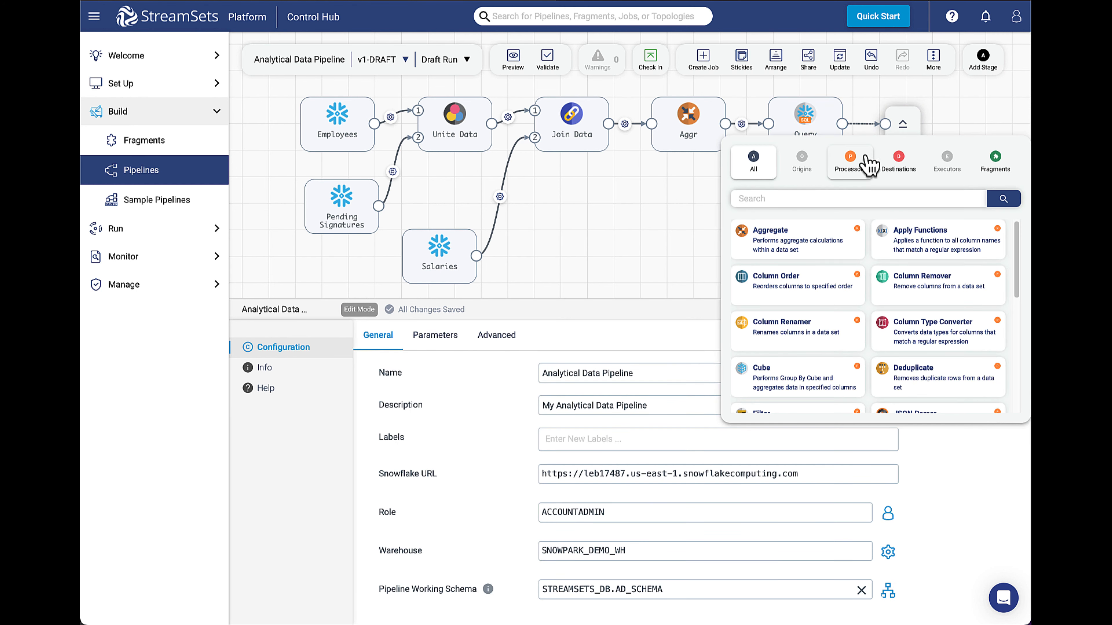
click(867, 170)
drag(1018, 249, 1010, 355)
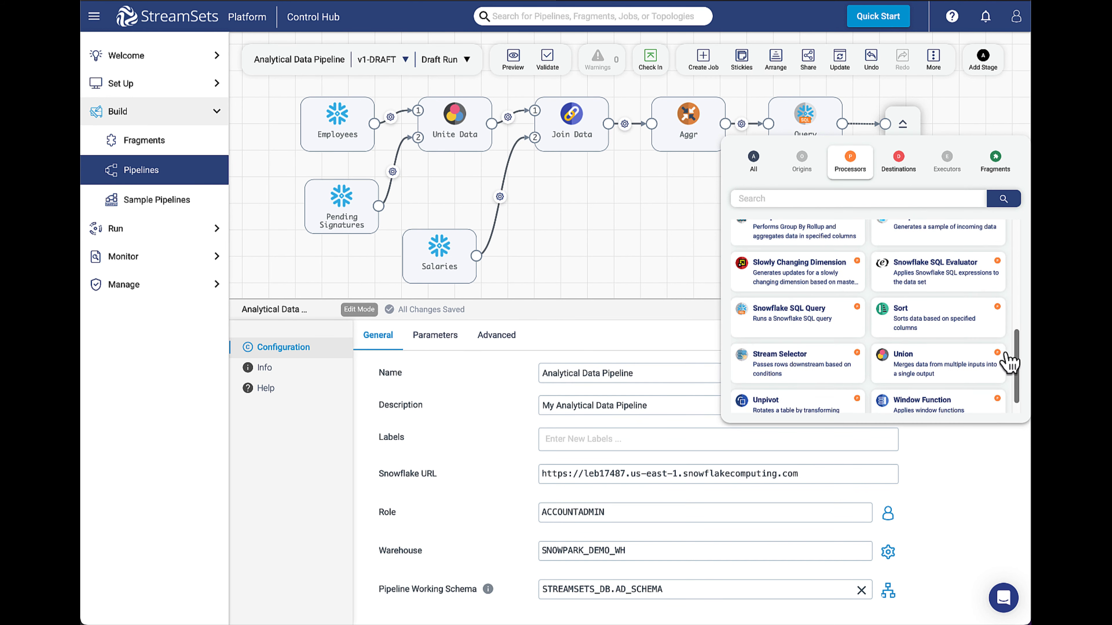
click(770, 373)
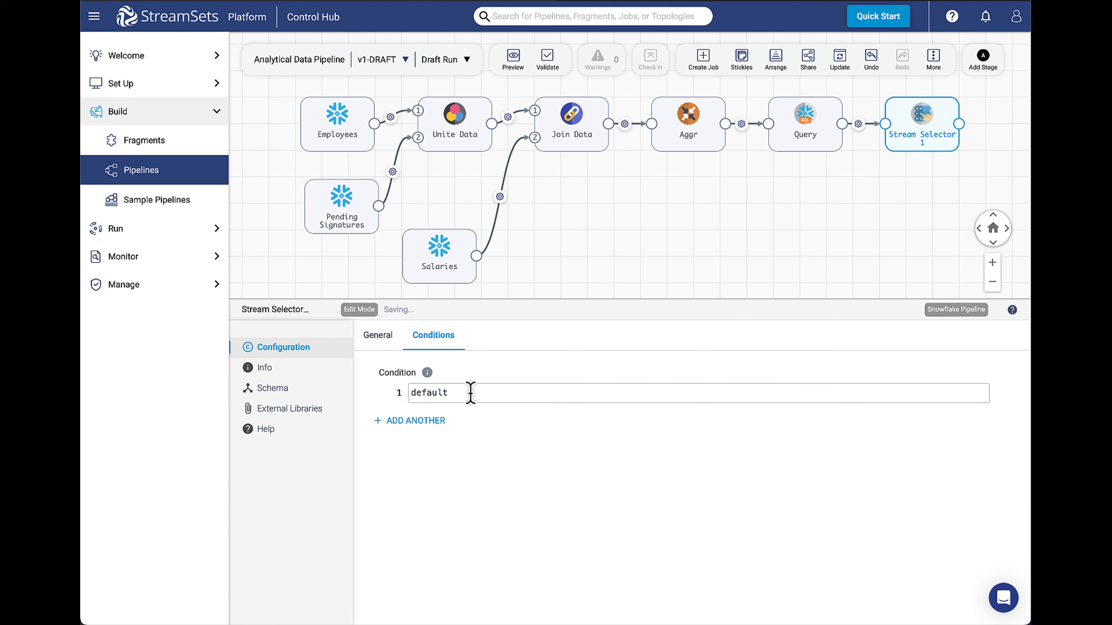
click(374, 337)
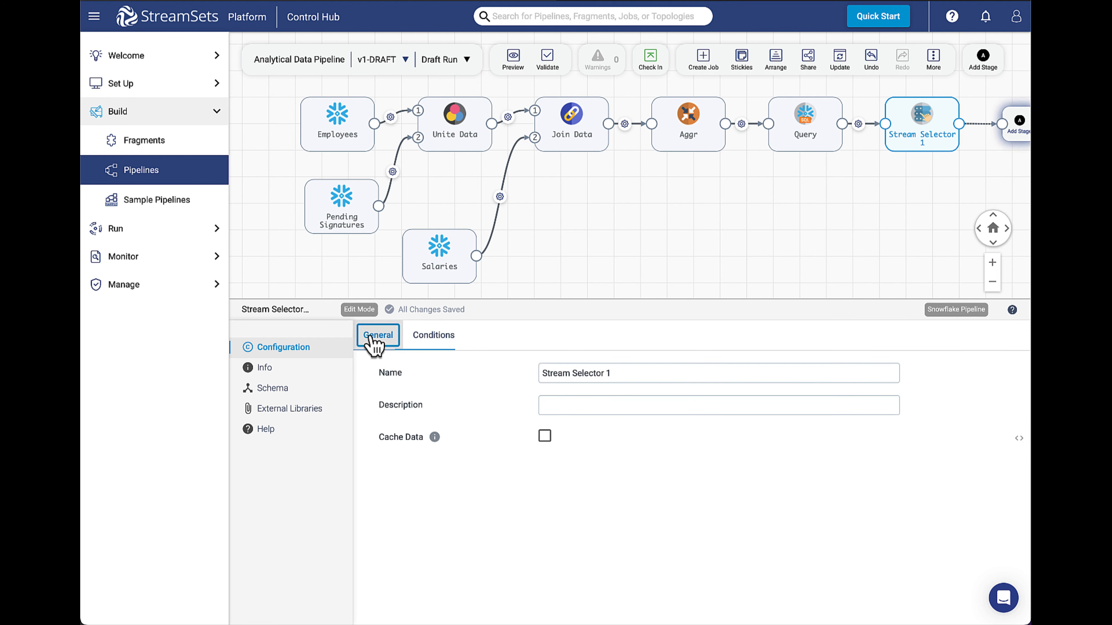
drag(621, 374, 530, 385)
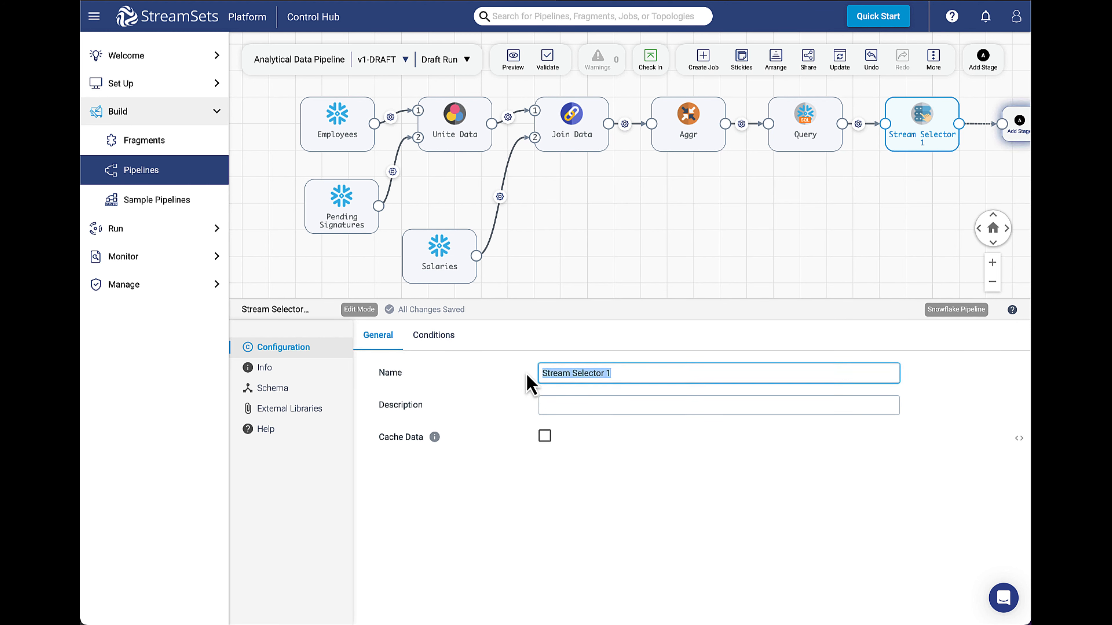
text(Select Sal)
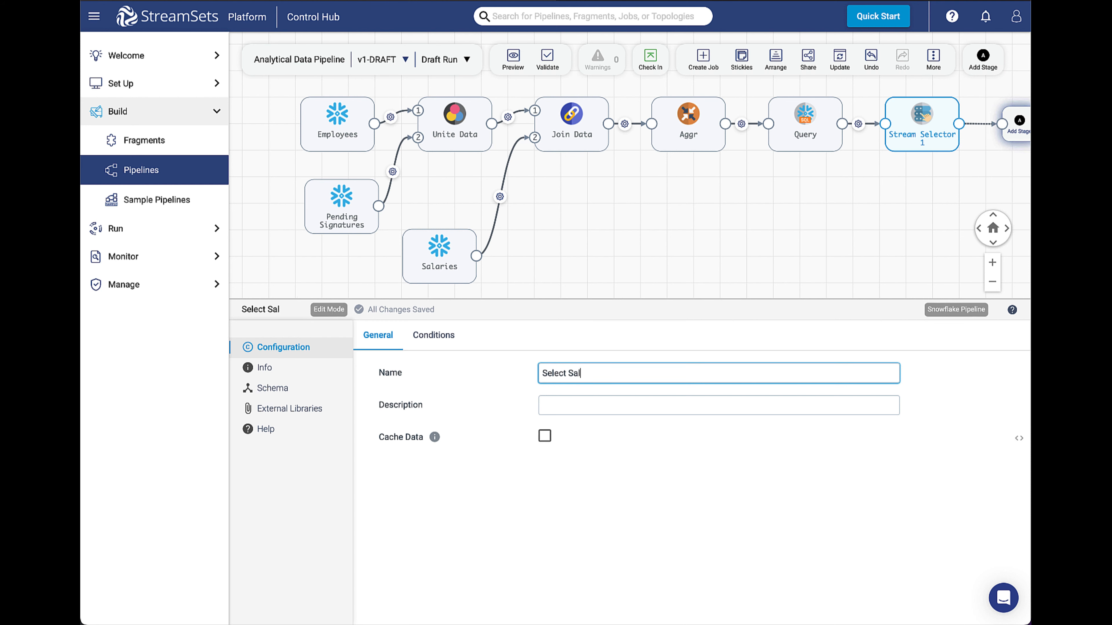
text(ary)
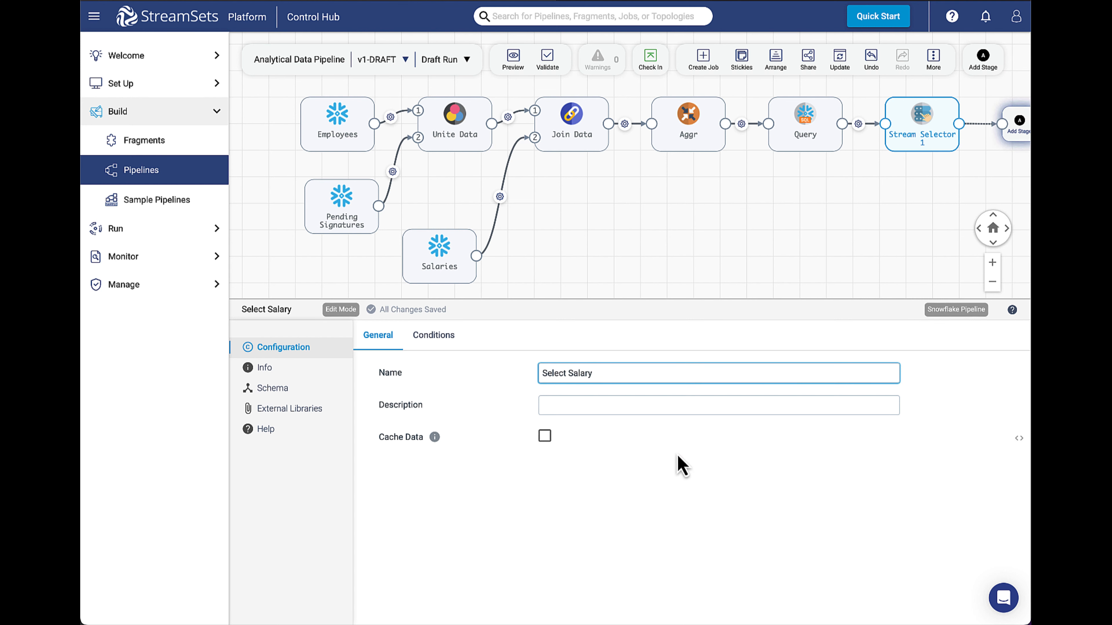
Add the condition "salary > 150000" ahead of the default condition in Select Salary
click(448, 346)
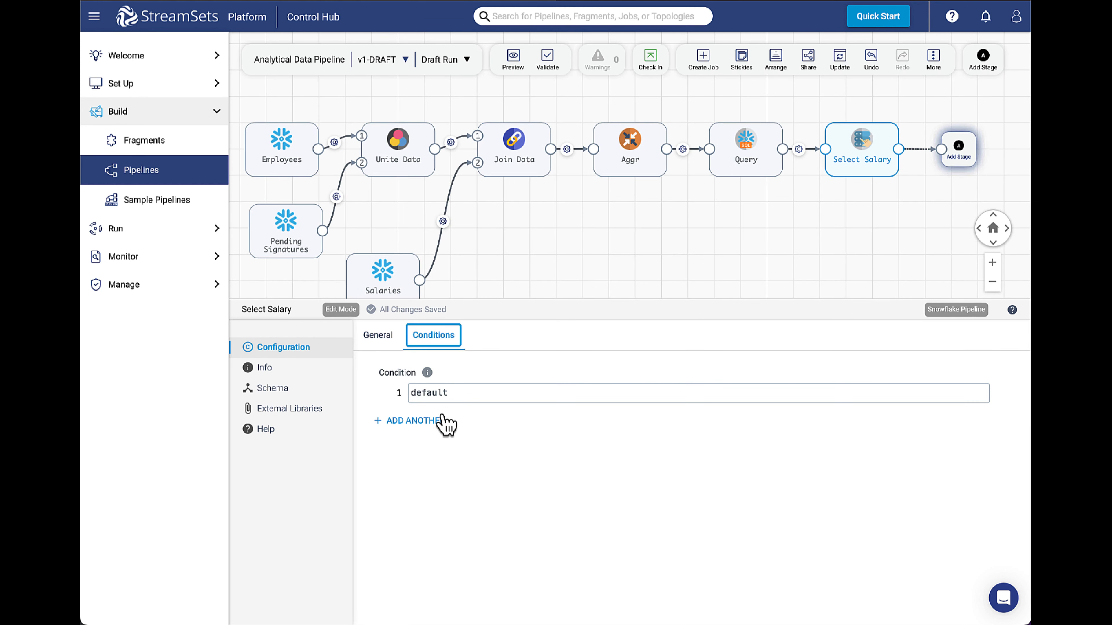
click(431, 421)
click(435, 394)
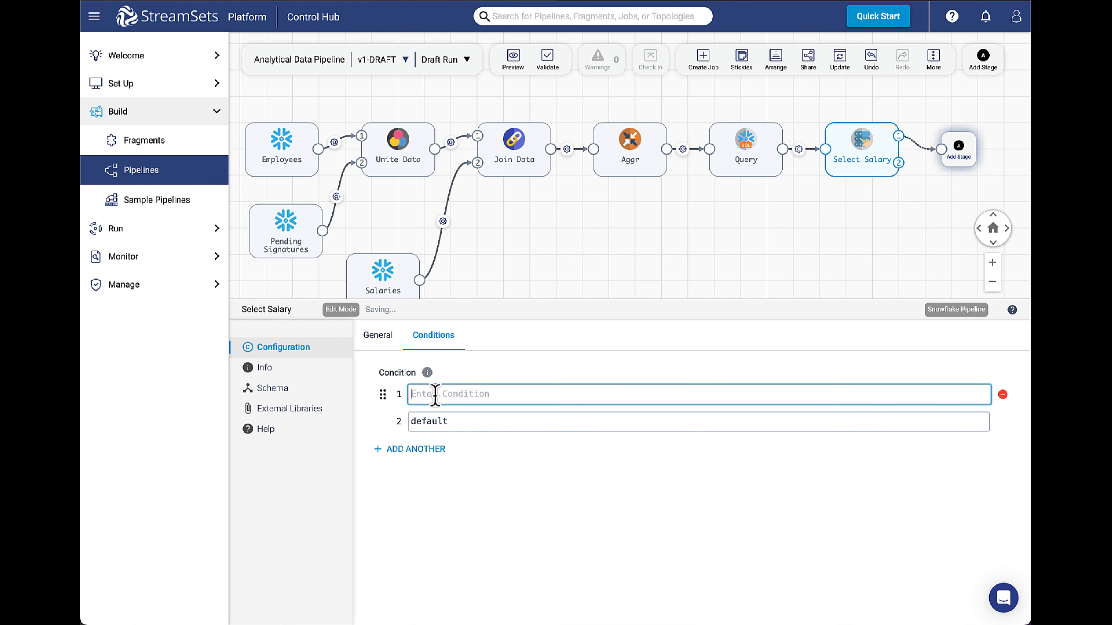
text(salary)
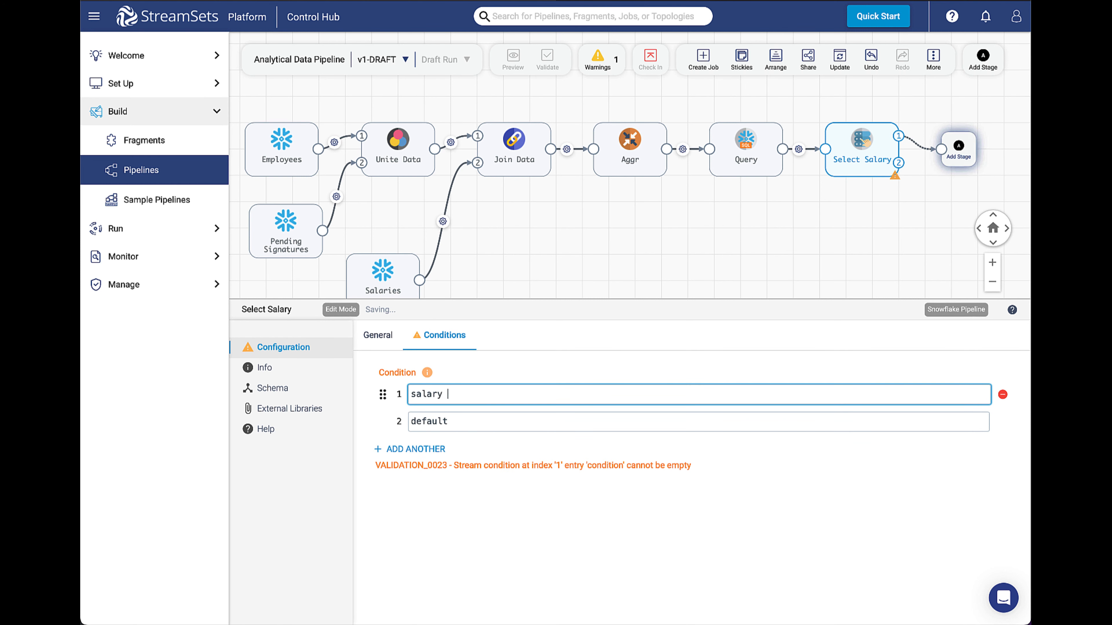
text(0000)
click(712, 523)
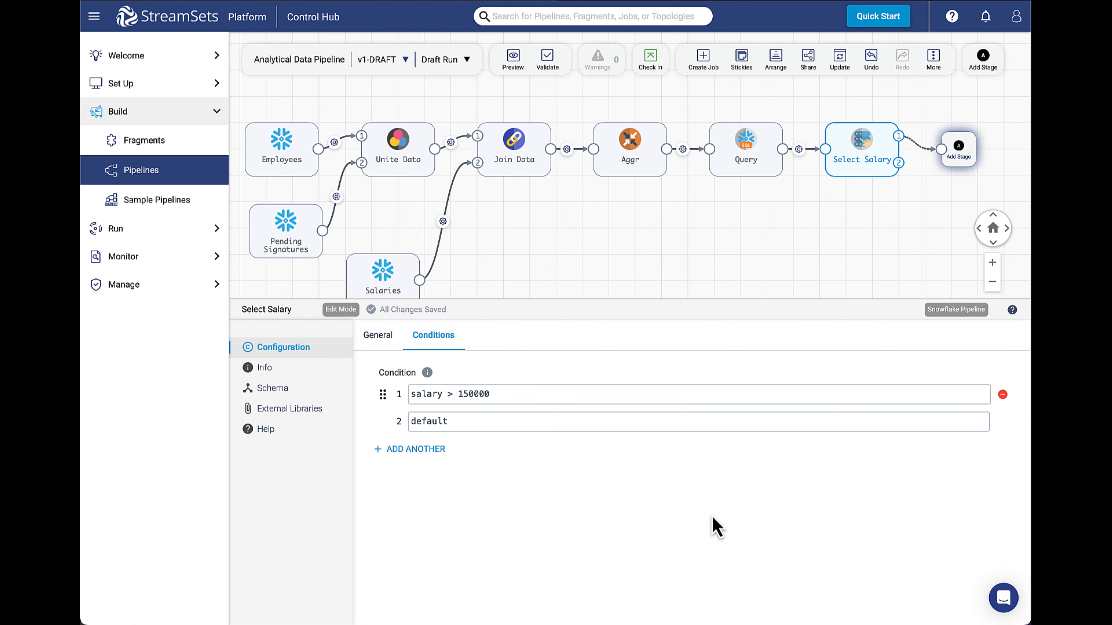
Add a Snowflake Table destination to the first output of Select Salary and name it "High Earners"
click(960, 151)
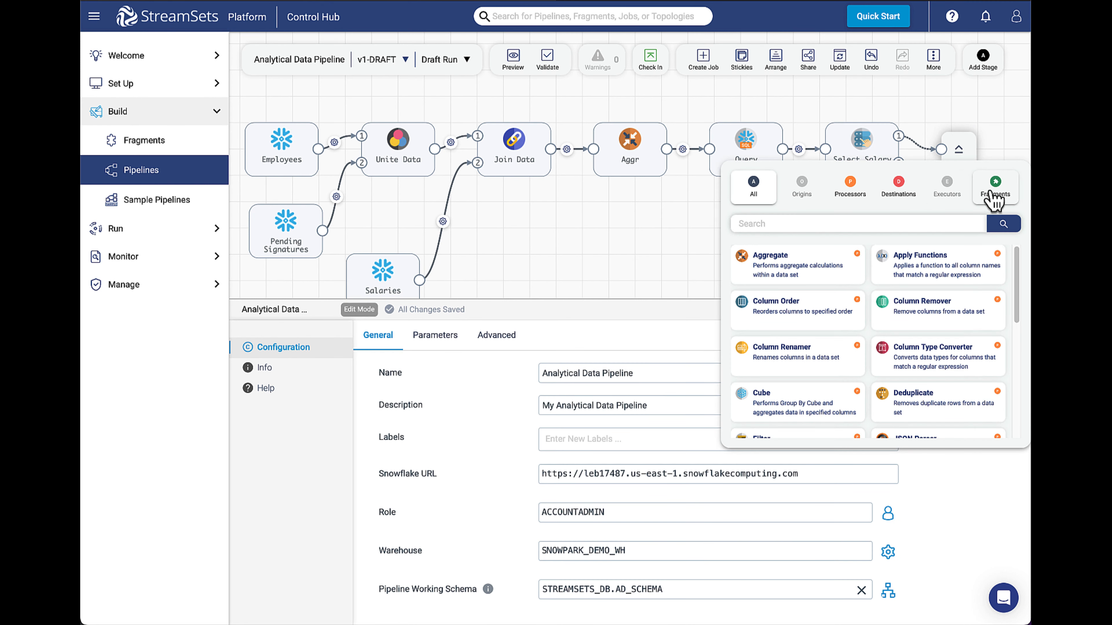
click(902, 189)
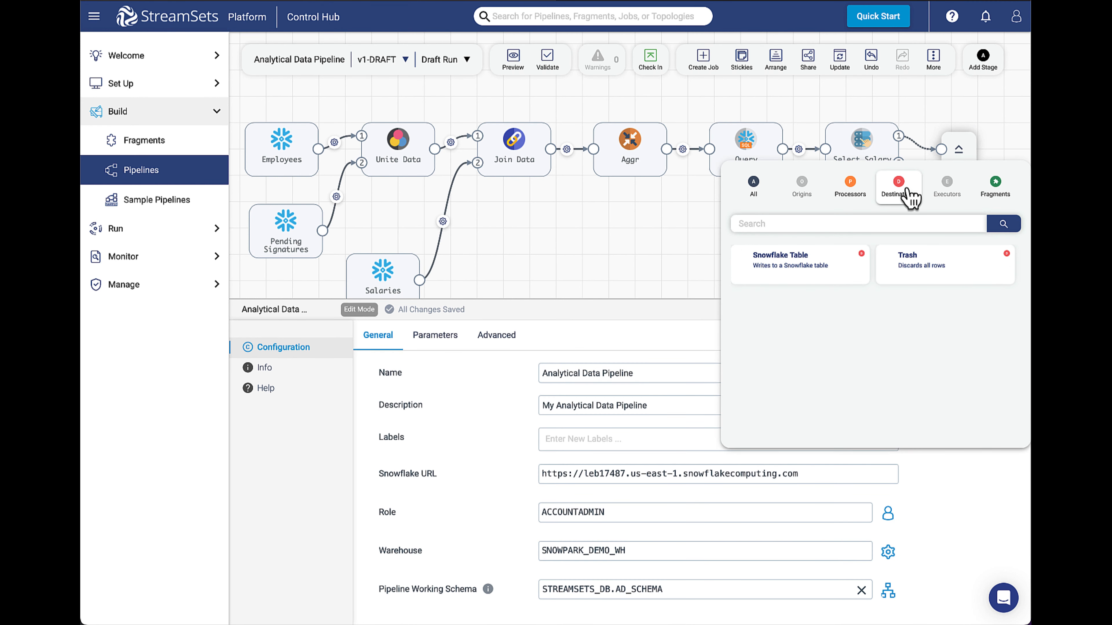
click(780, 271)
click(376, 336)
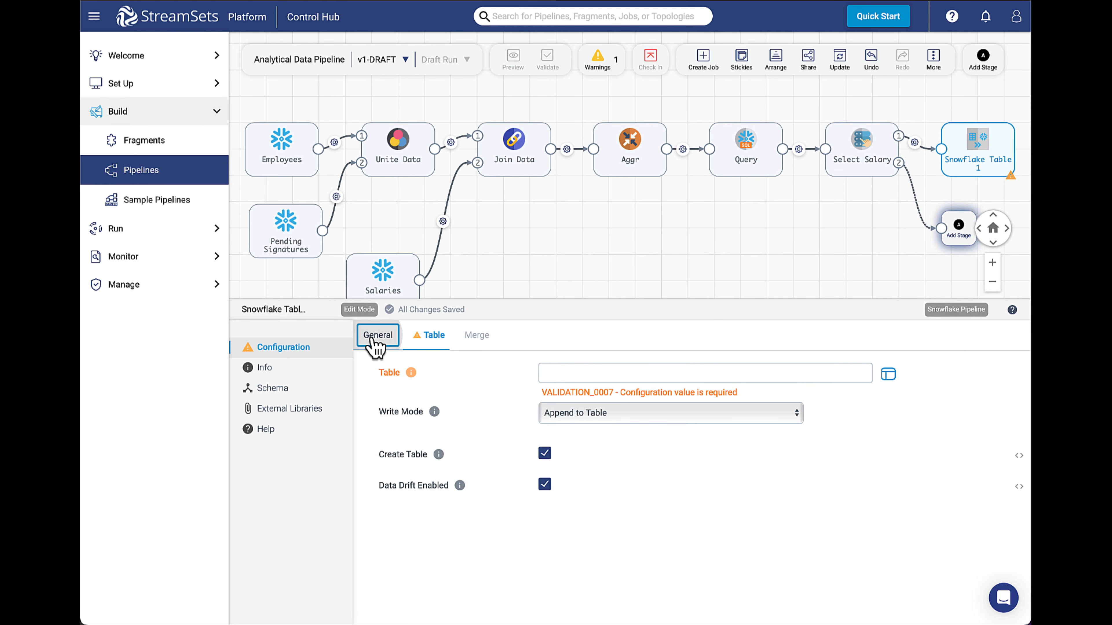
drag(641, 376, 549, 375)
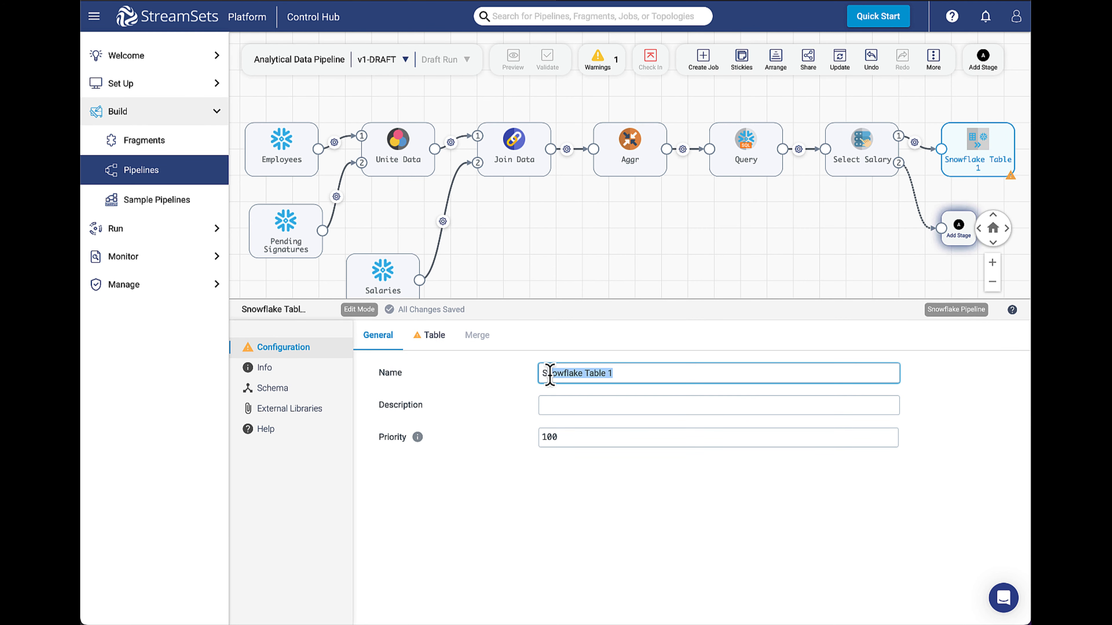
key(BackSpace)
key(BackSpace)
text(High )
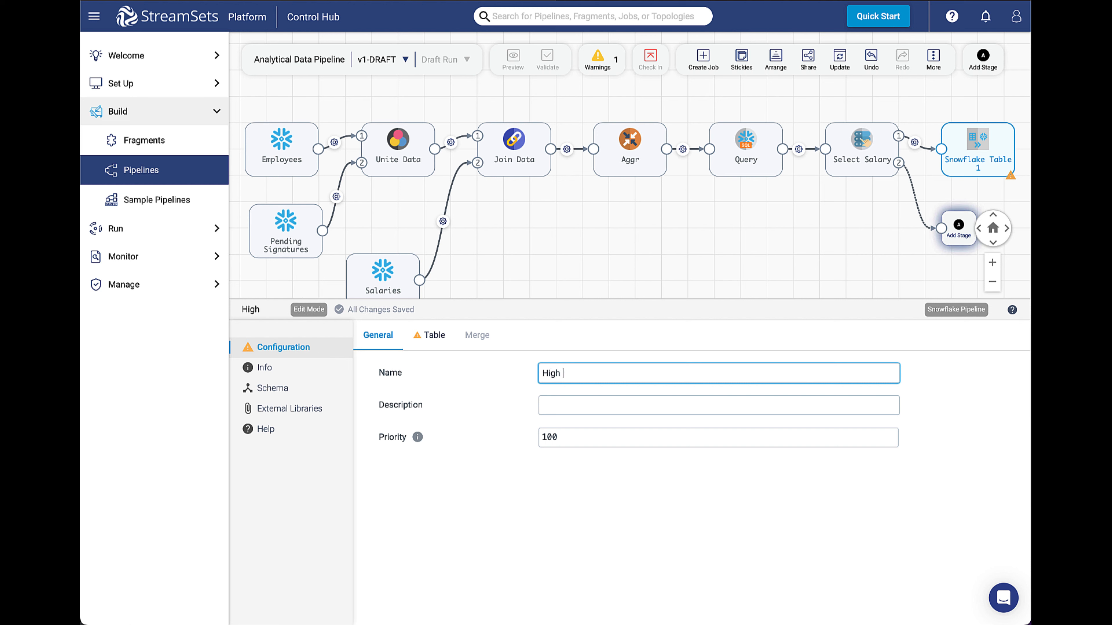
text(Earners)
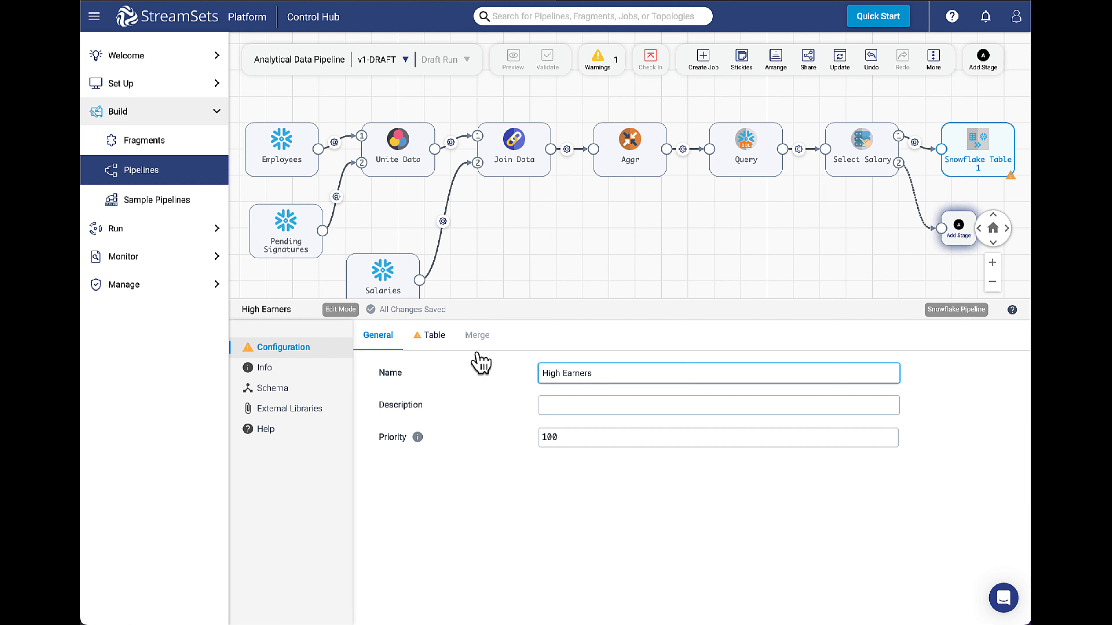
Set the High Earners target to database STREAMSETS_DB, schema AD_SCHEMA and table OUTPUT_HIGH_EARNERS, keeping the Append to Table write mode
click(433, 336)
click(564, 377)
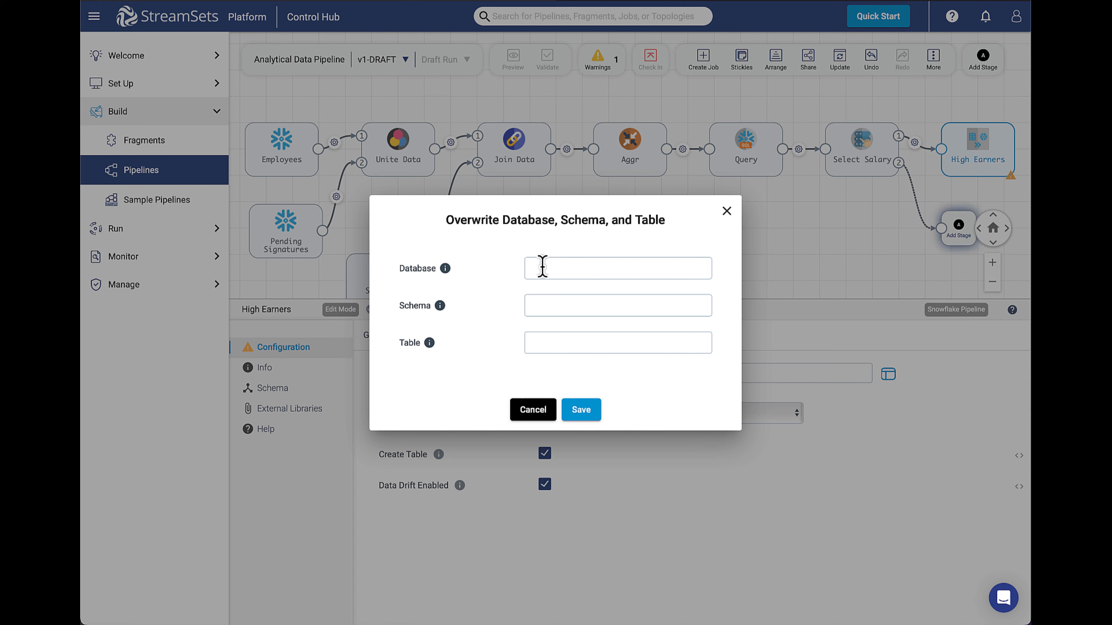
click(543, 266)
text(STREAMSETS_DB)
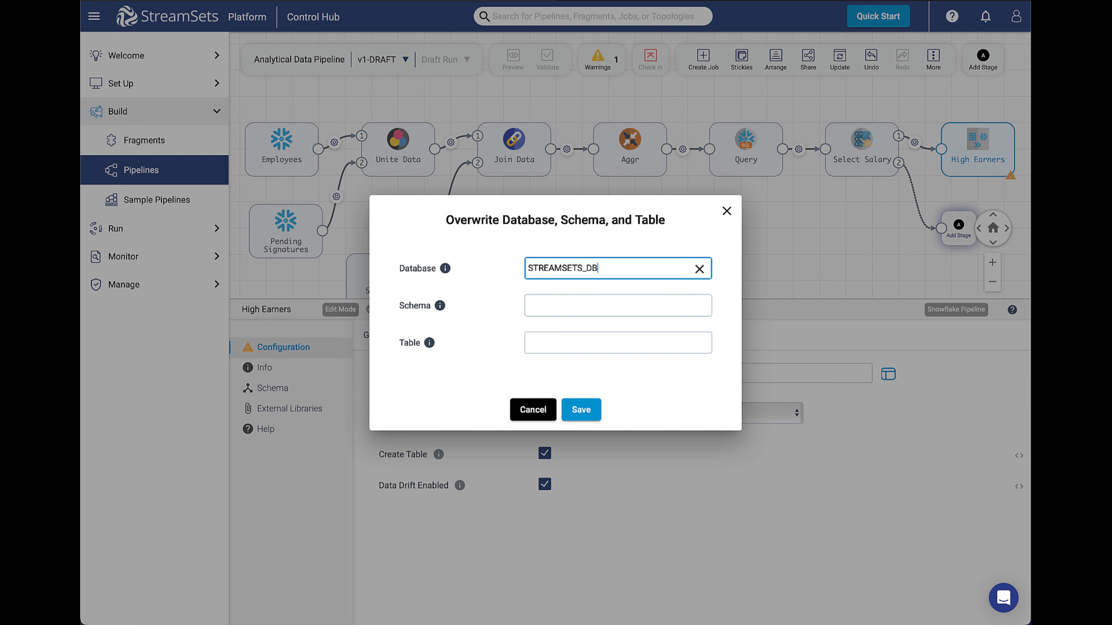
click(566, 305)
text(AD_SCHEMA)
click(578, 341)
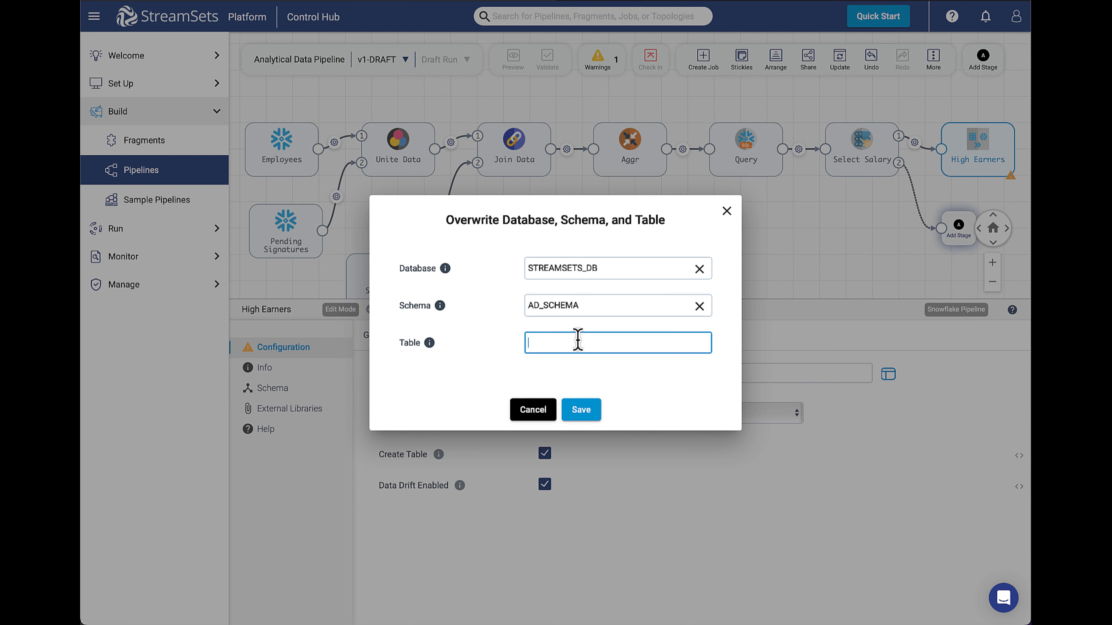
text(OUTPUT_HIGH_EARNERS)
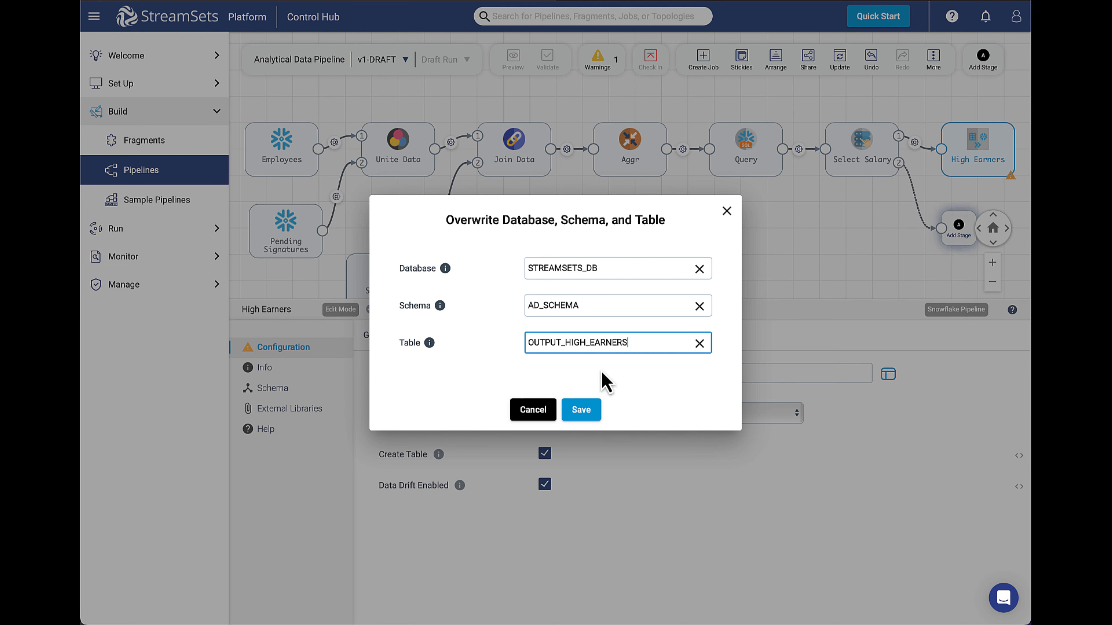
click(582, 412)
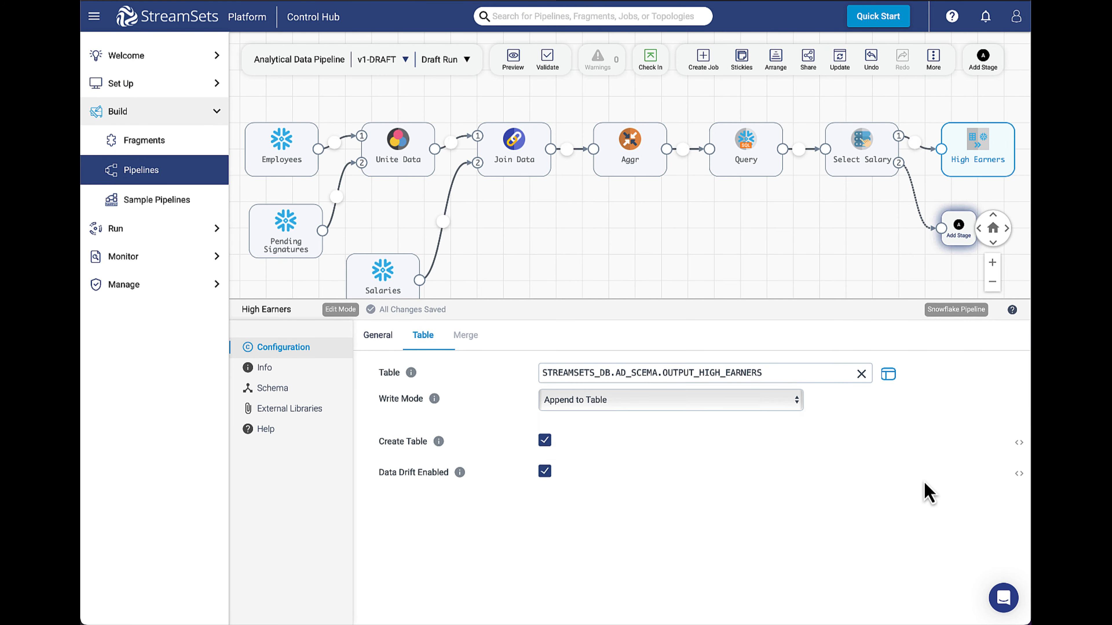
click(730, 401)
click(730, 402)
Add a Snowflake Table destination to the second output of Select Salary and name it "Low Earners"
click(957, 229)
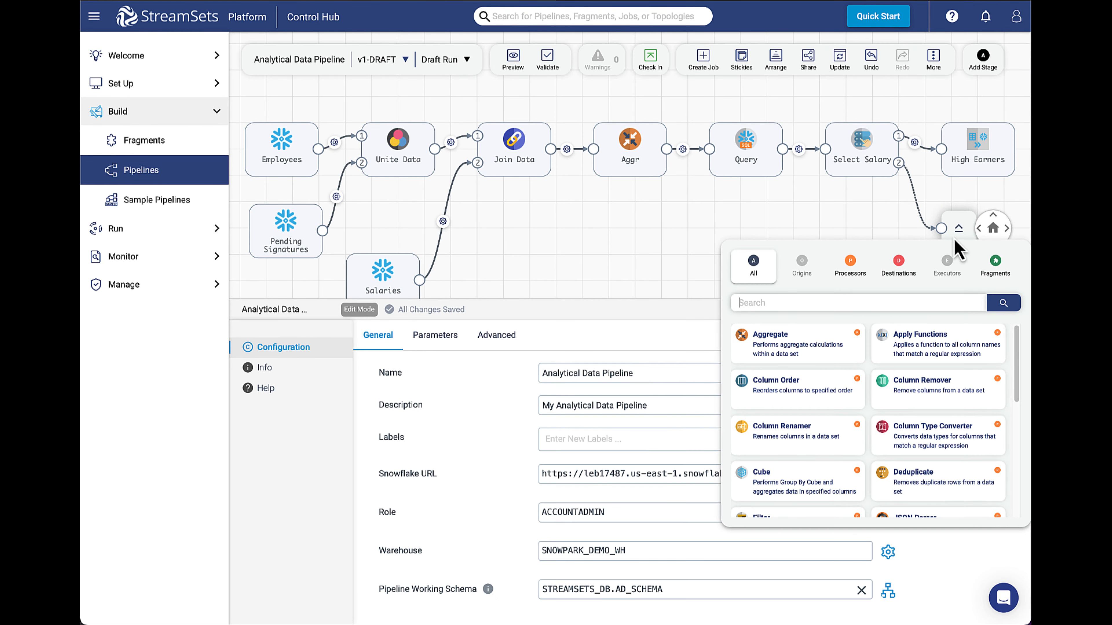
click(898, 265)
click(798, 354)
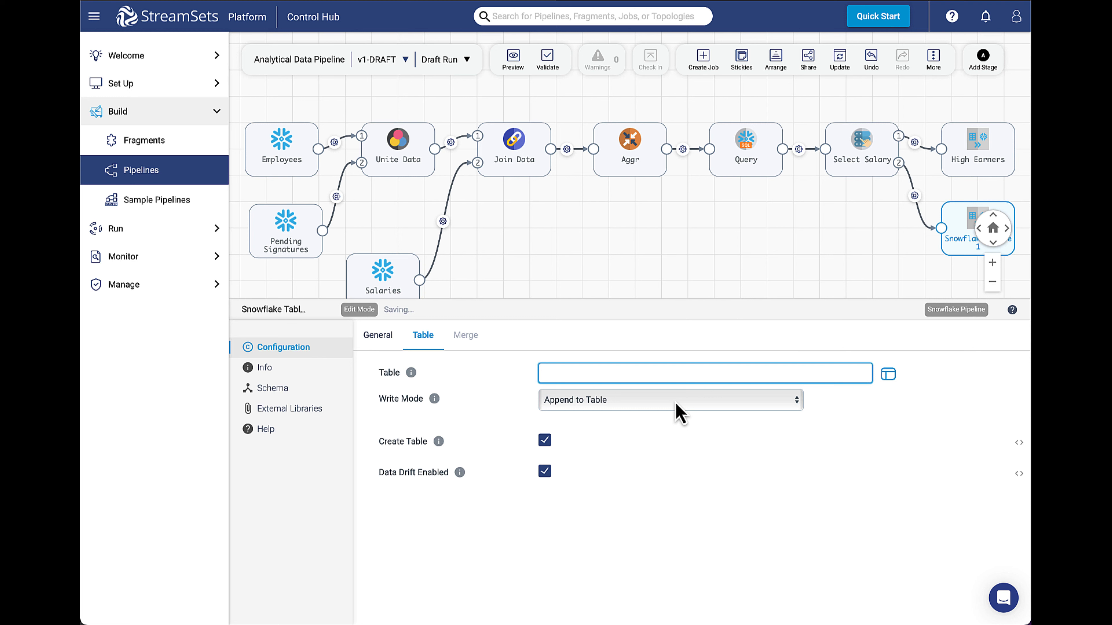
click(377, 336)
drag(613, 374, 585, 373)
drag(518, 370, 475, 383)
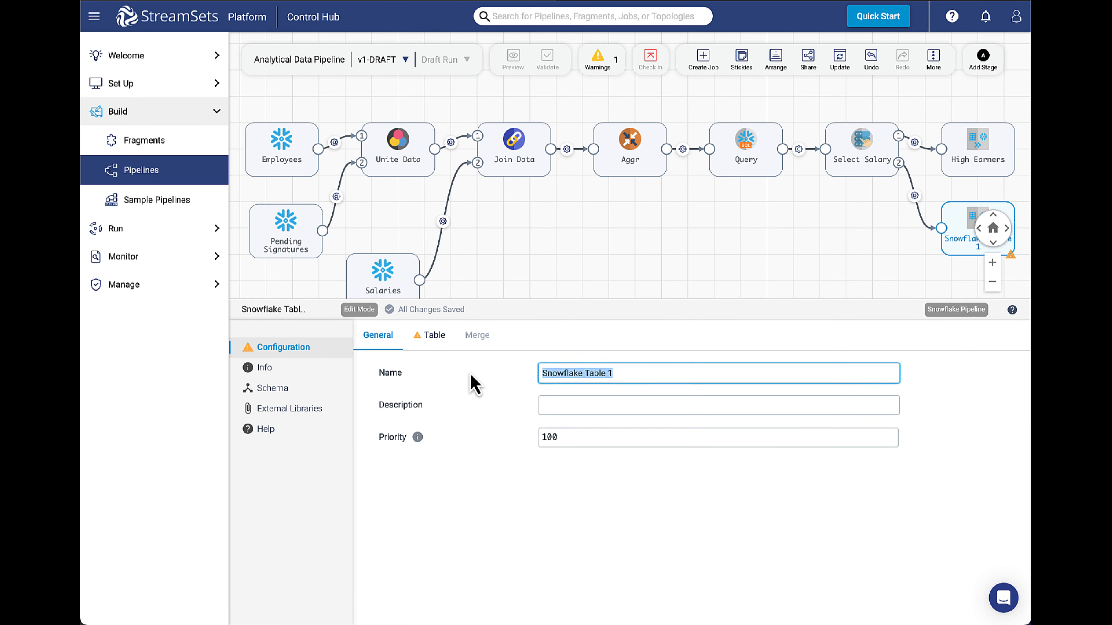
text(Low Earners)
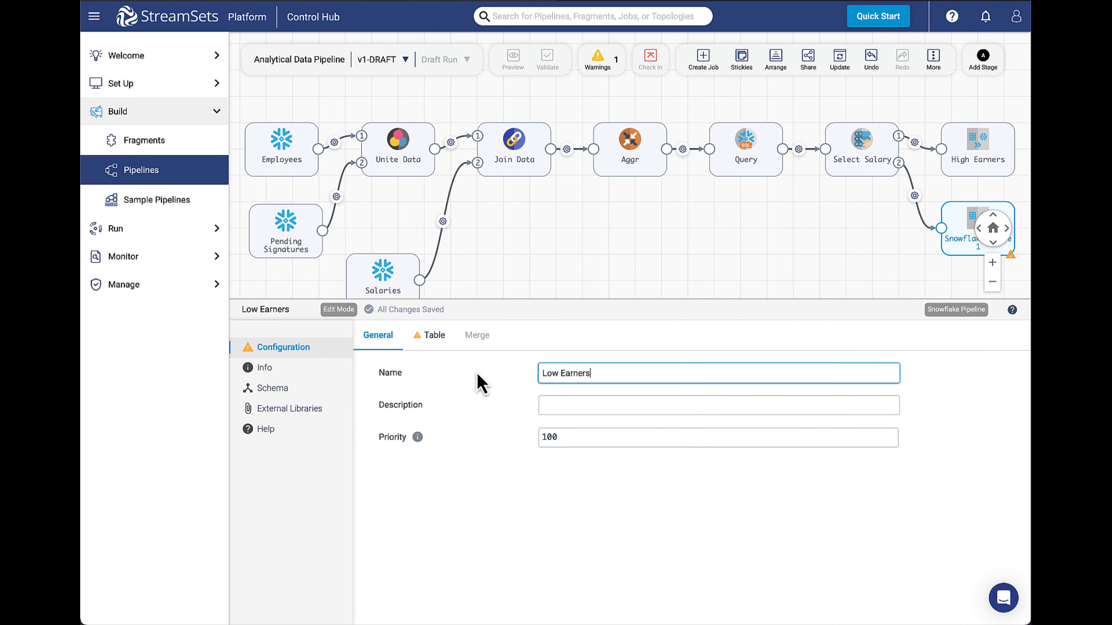
Set the Low Earners target to database STREAMSETS_DB, schema AD_SCHEMA and table OUTPUT_LOW_EARNERS
click(433, 336)
click(600, 376)
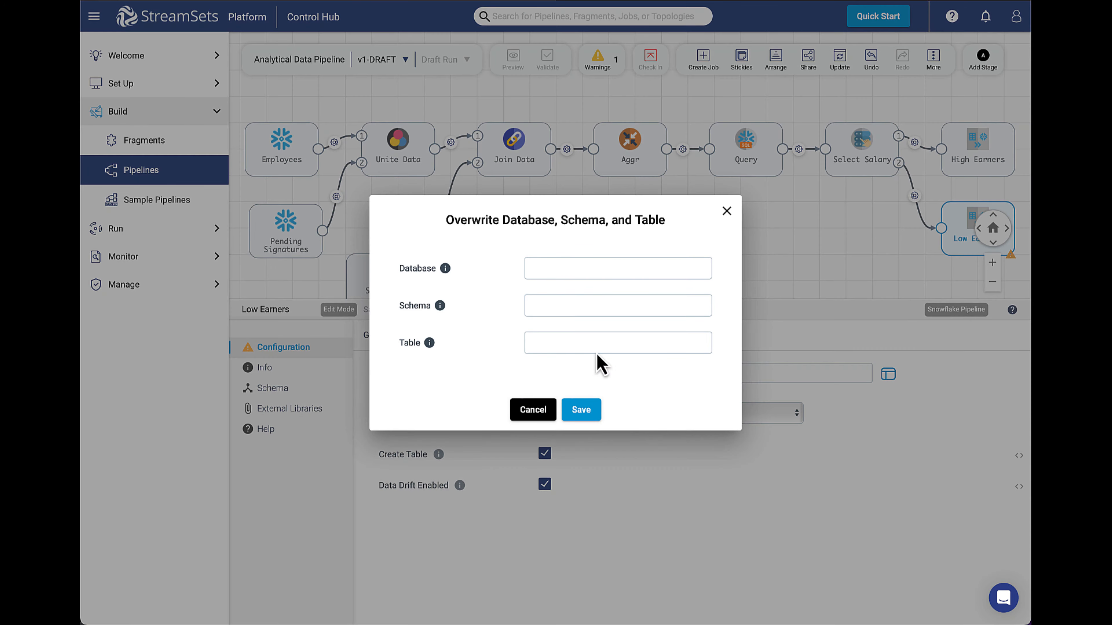
click(556, 268)
text(STREAMSETS_DB)
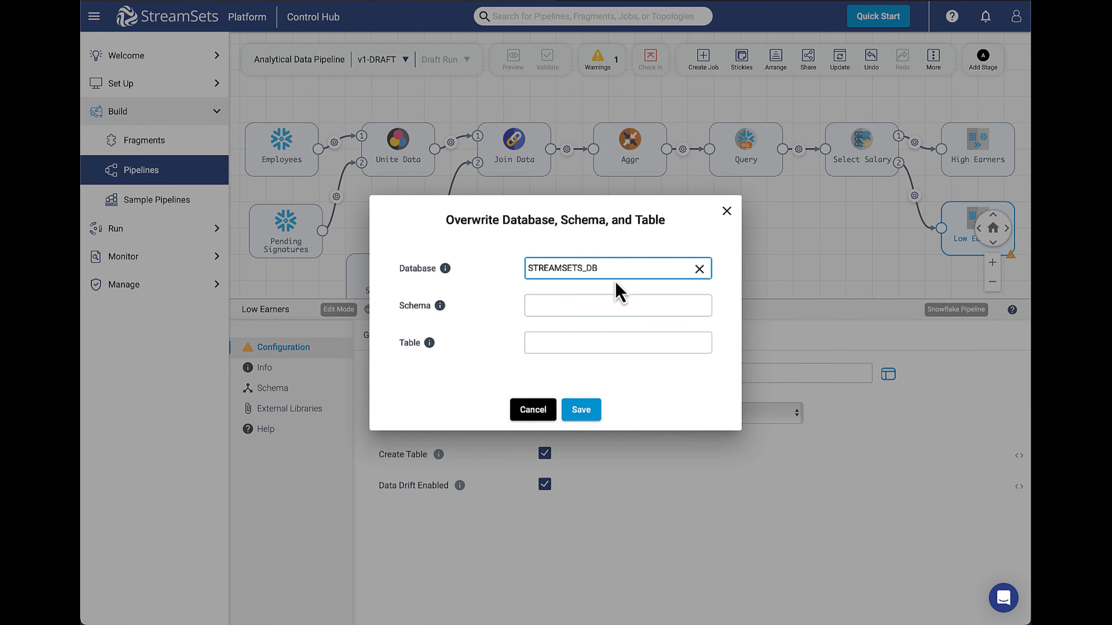
click(616, 301)
text(AD_SCHEMA)
click(598, 338)
text(OUTPUT_LOW_EARNERS)
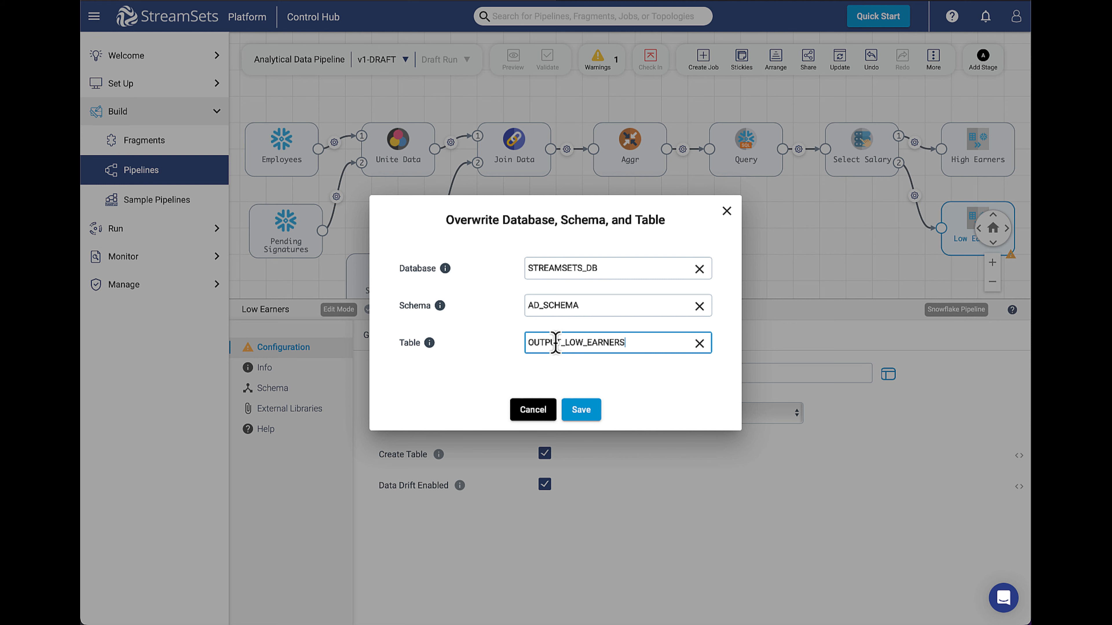
click(582, 411)
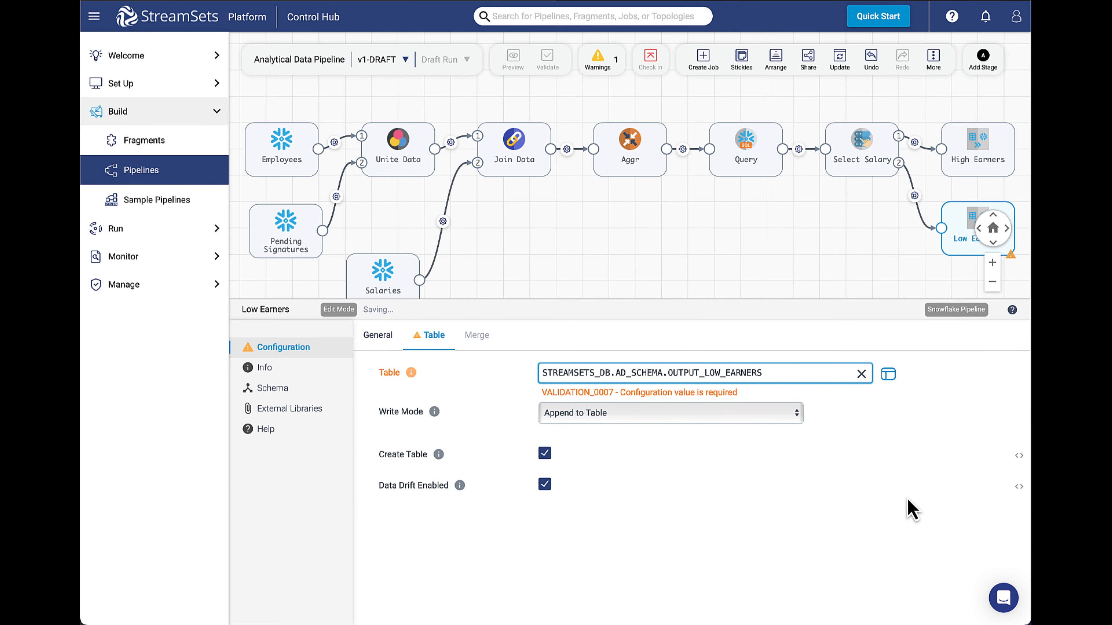
click(762, 248)
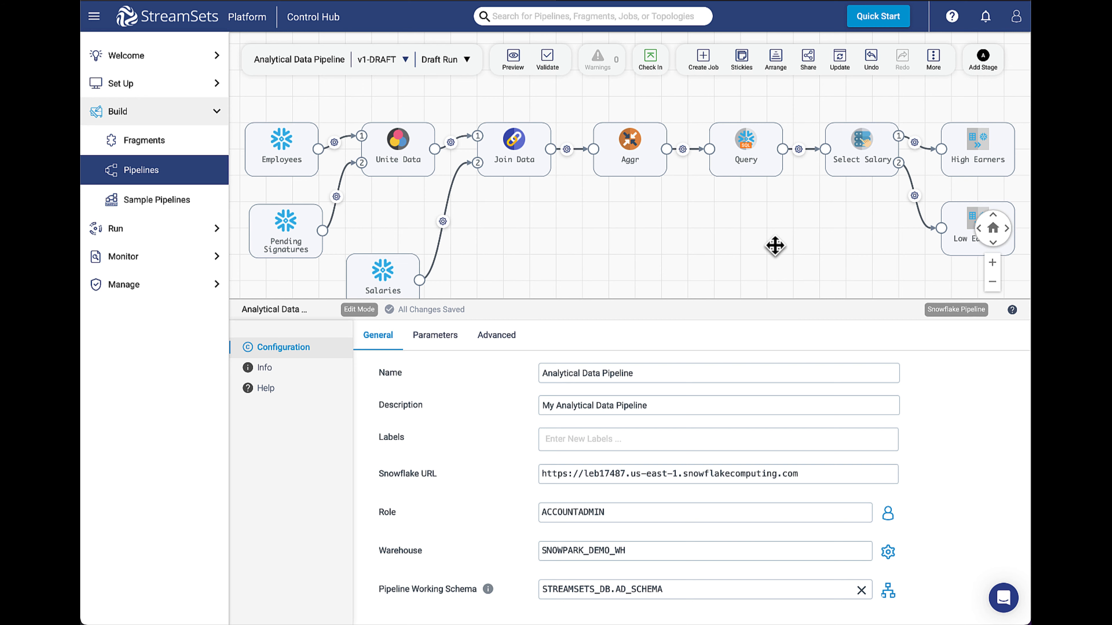
Run a preview of the pipeline and inspect the output data of the Pending Signatures and Salaries origins
mouse_move(775, 246)
mouse_down()
mouse_move(757, 231)
mouse_move(762, 241)
mouse_up()
click(991, 283)
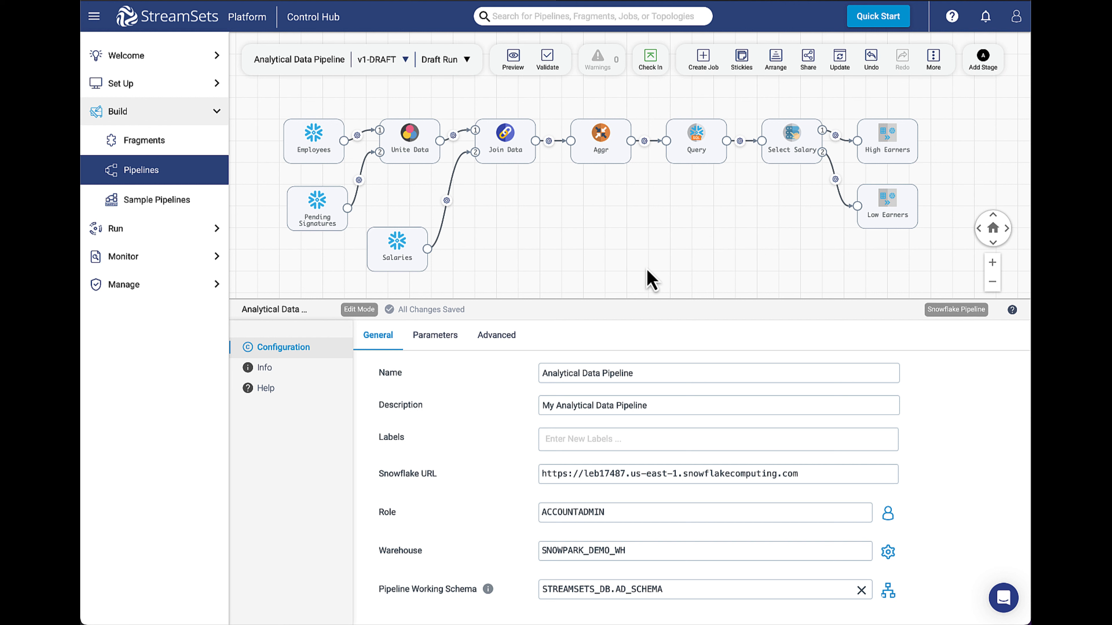
click(508, 63)
click(528, 93)
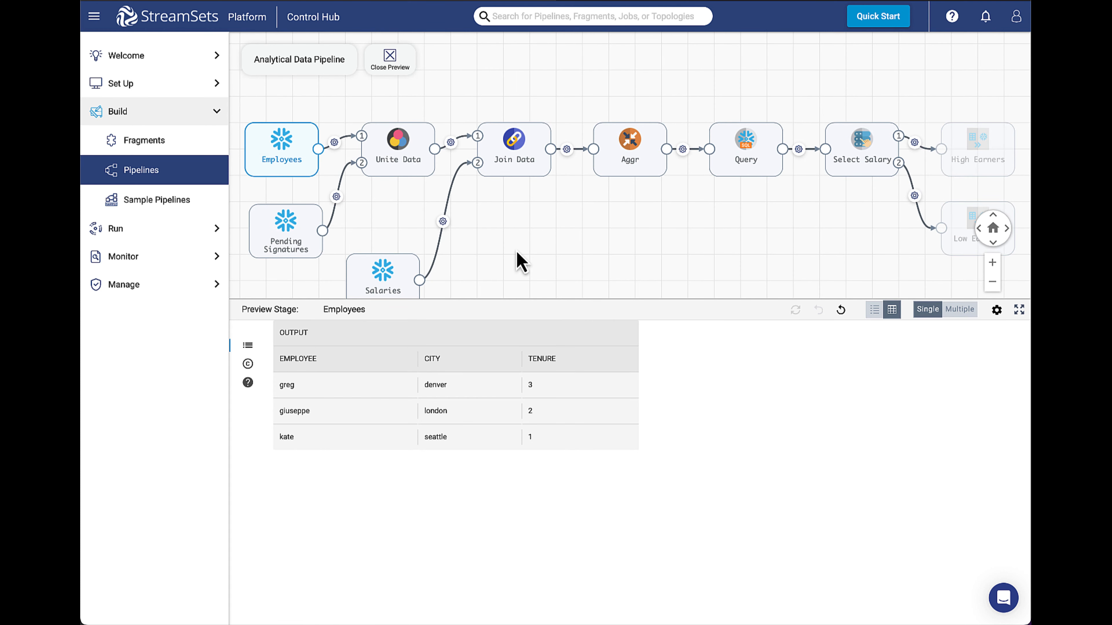
click(293, 235)
click(368, 276)
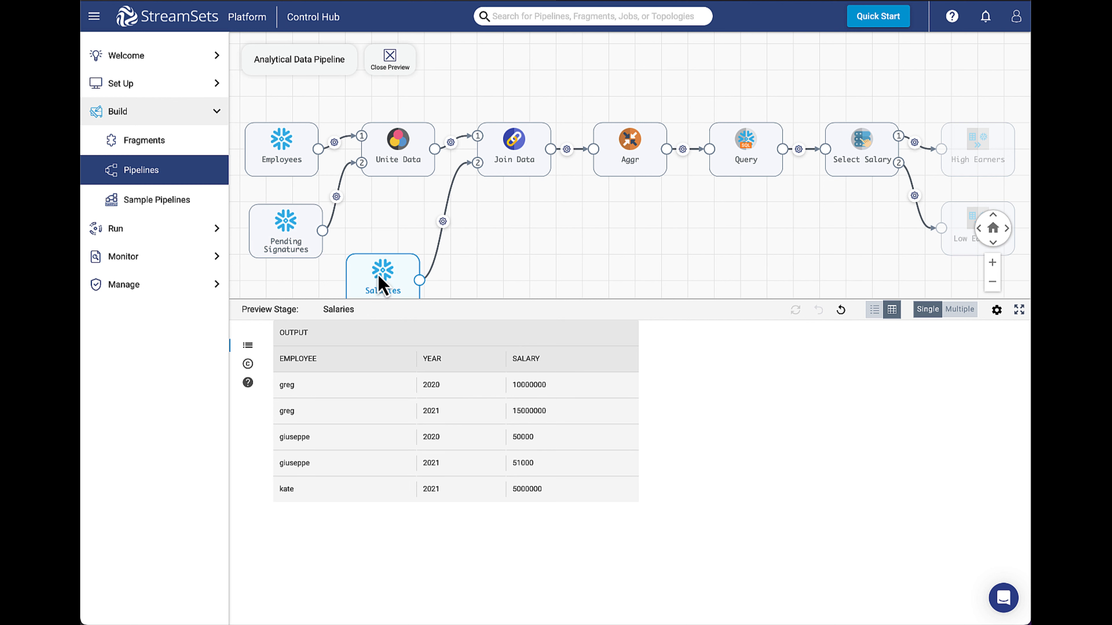
Inspect the preview data of each stage from Unite Data through to the High Earners and Low Earners targets, and close the preview
click(396, 181)
click(529, 163)
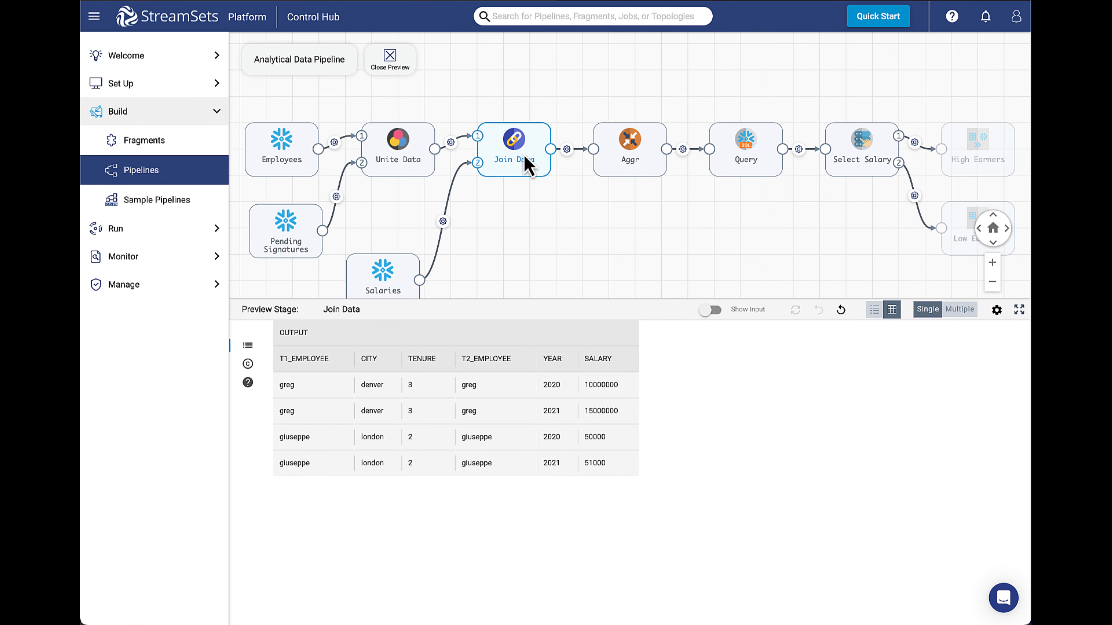
click(640, 159)
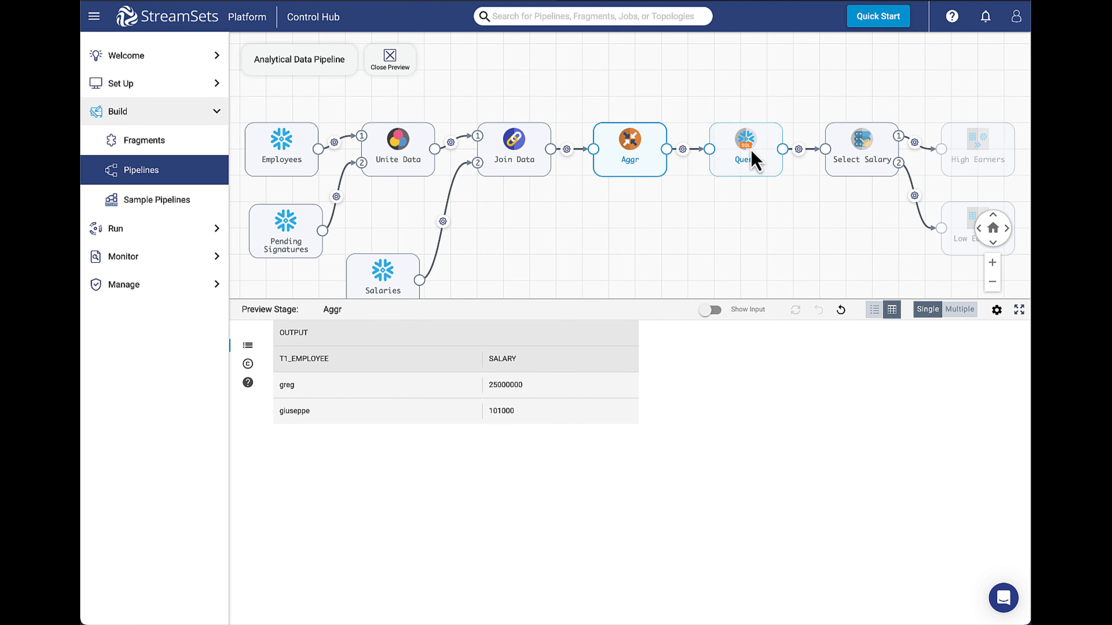
click(753, 160)
click(860, 163)
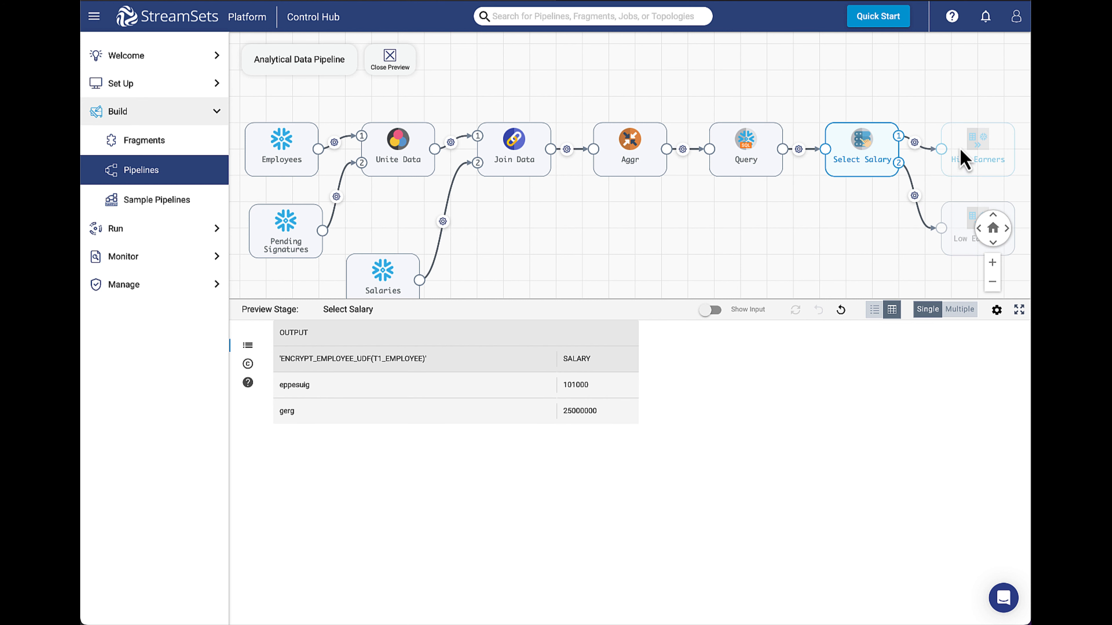
click(963, 158)
click(962, 231)
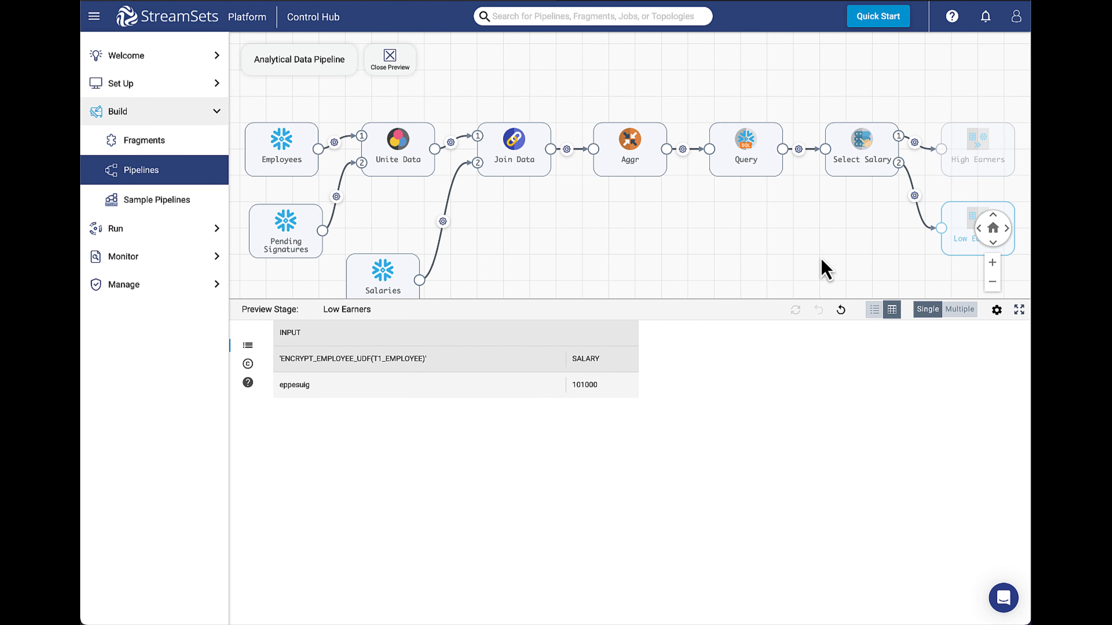
click(390, 57)
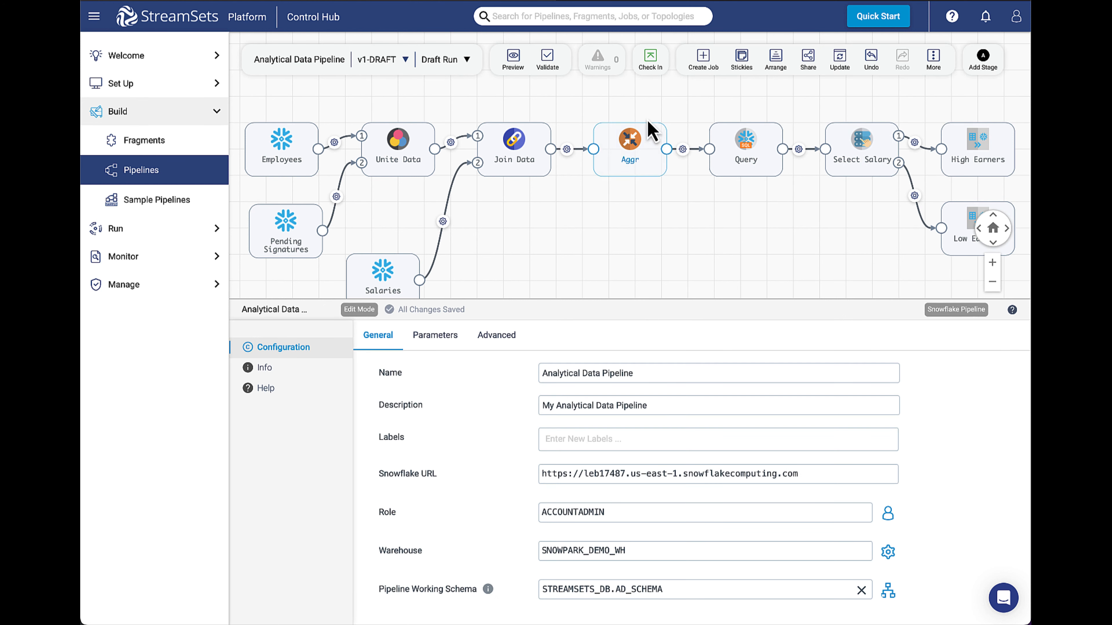
Check in and publish the pipeline with the commit message "My Analytical Data Pipeline", continuing to the creation of a new job
click(650, 70)
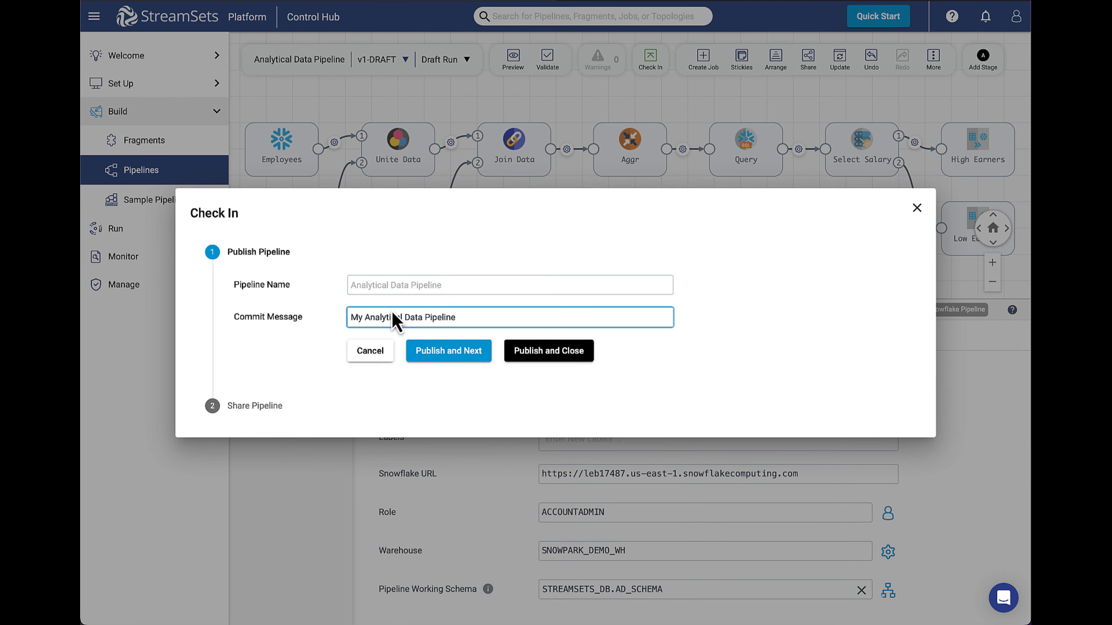
click(443, 357)
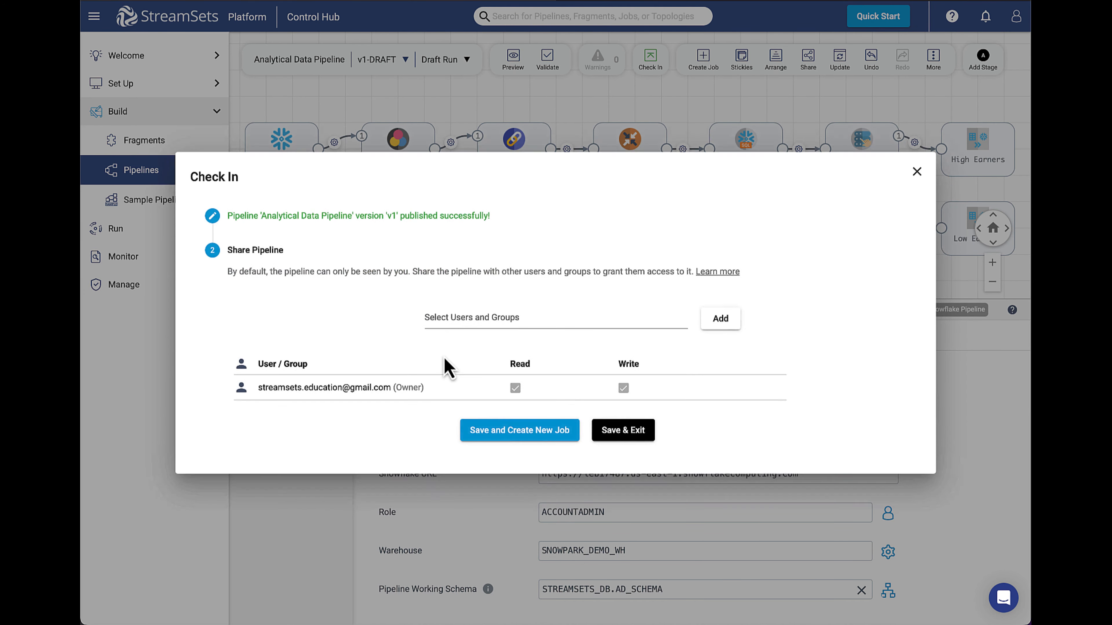
click(504, 431)
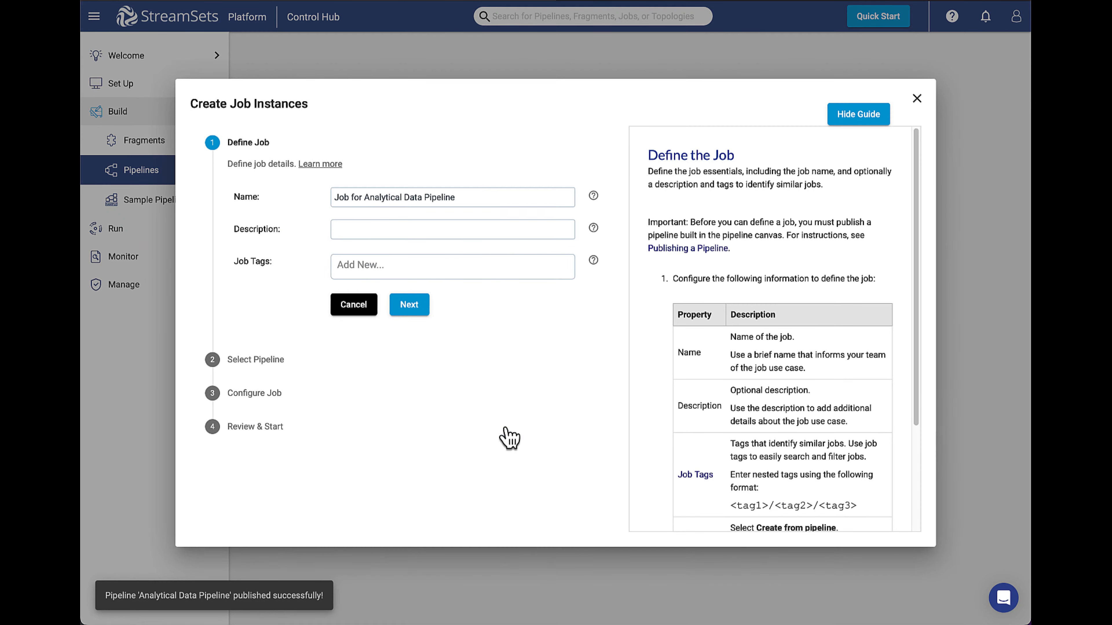
Create the job "Job for Analytical Data Pipeline" with the tag "StreamSets Academy", and start and monitor it
click(360, 265)
text(STR)
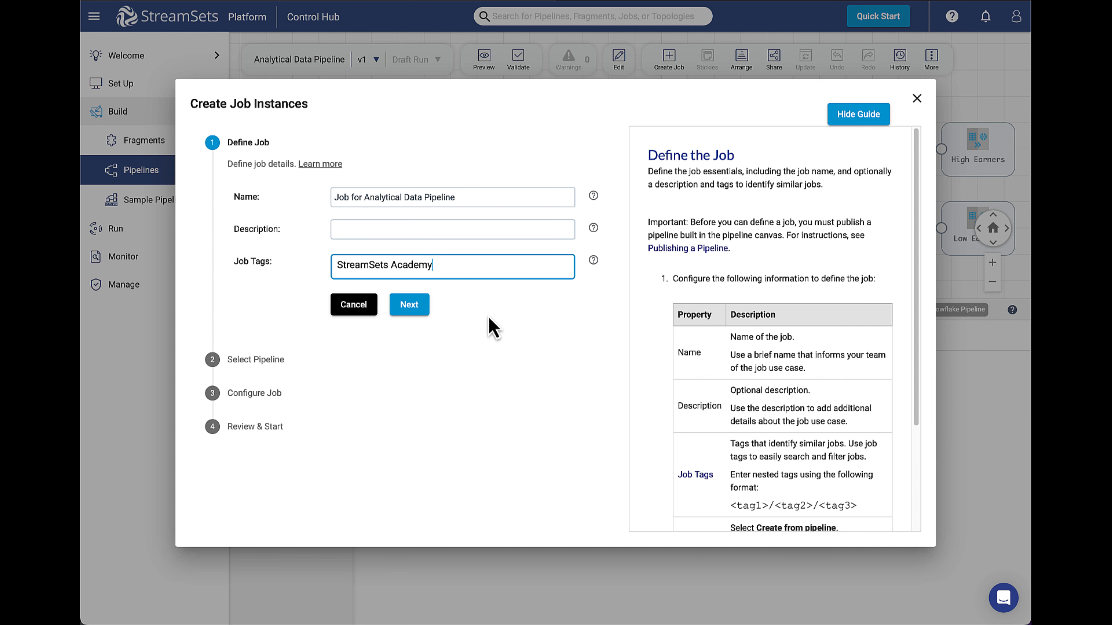
key(Return)
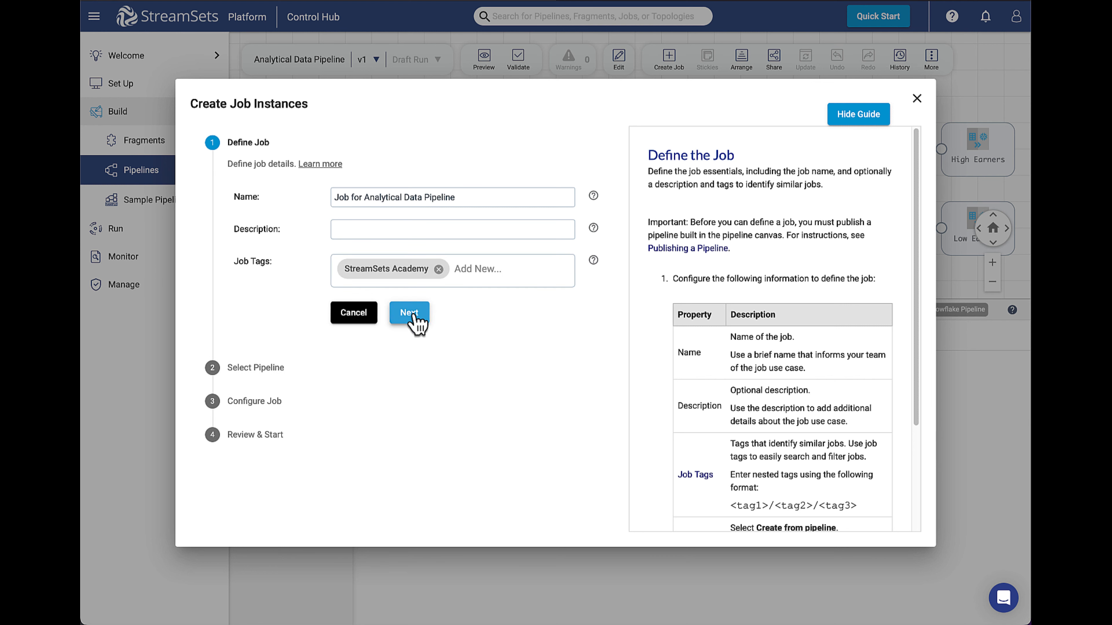
click(411, 315)
click(406, 308)
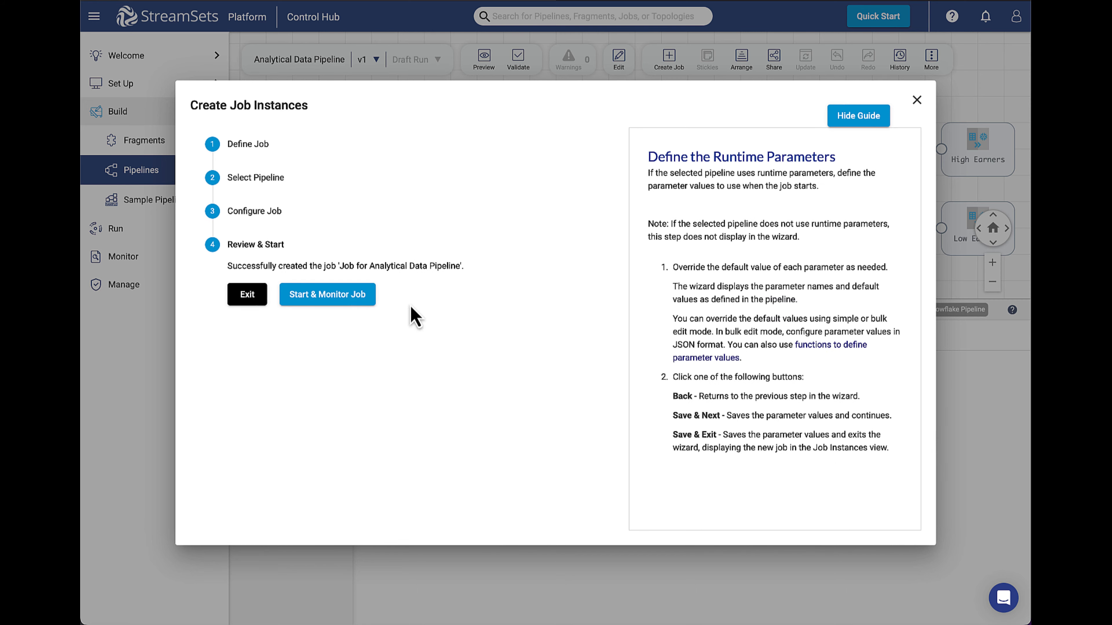
click(324, 294)
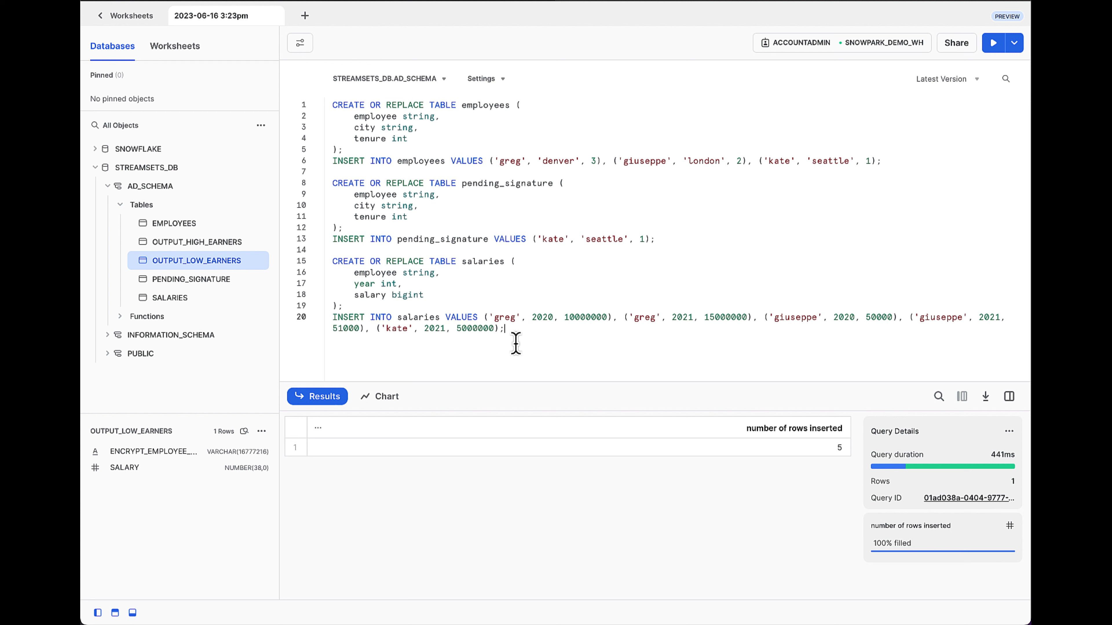
In the Snowflake worksheet, add the query "select * from output_high_earners;" below the existing statements and run only that query
key(Return)
key(Return)
text(select * from output_high_earners;)
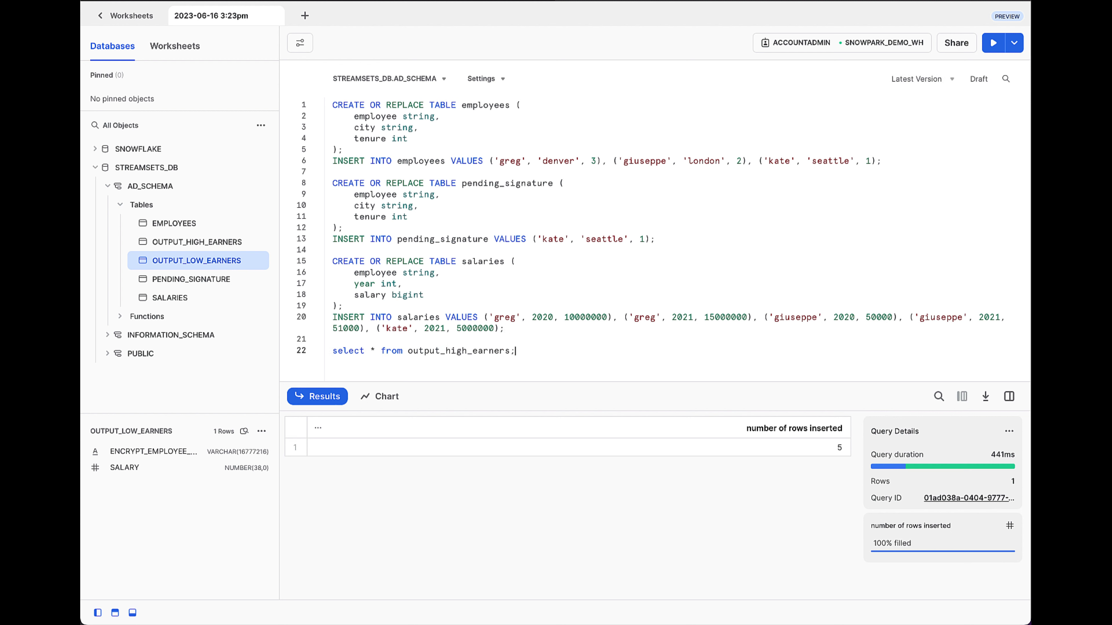
drag(533, 350, 329, 351)
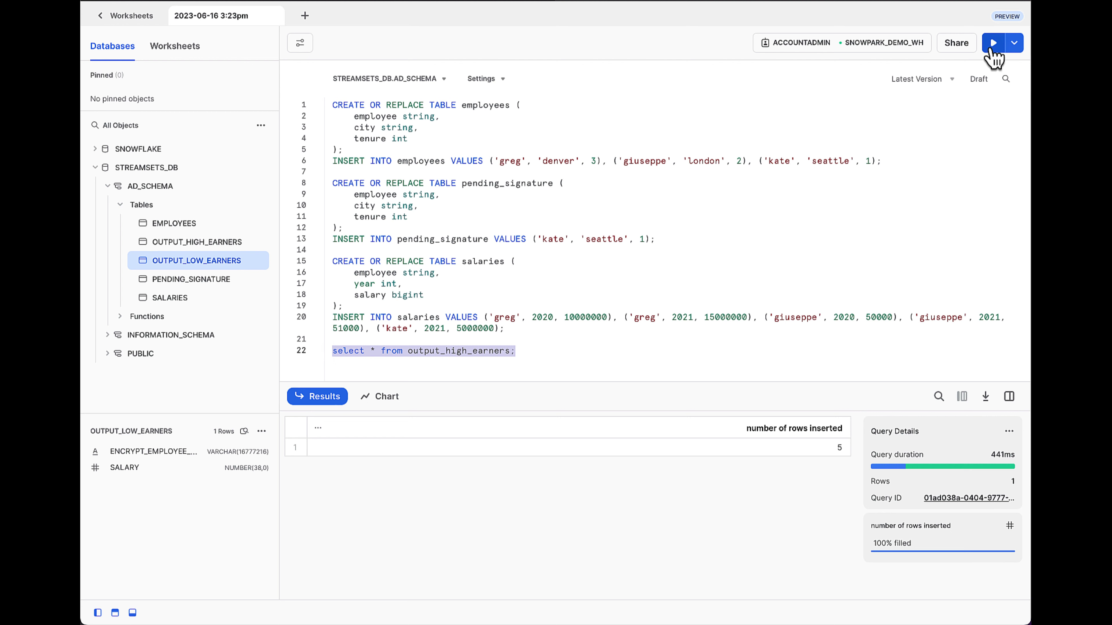
click(992, 45)
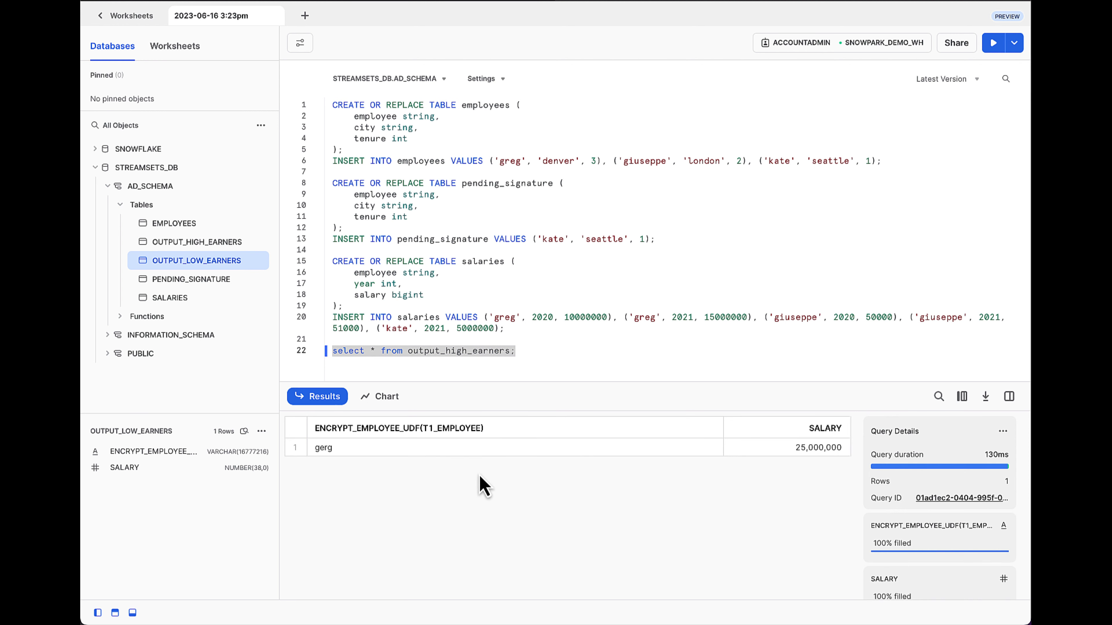